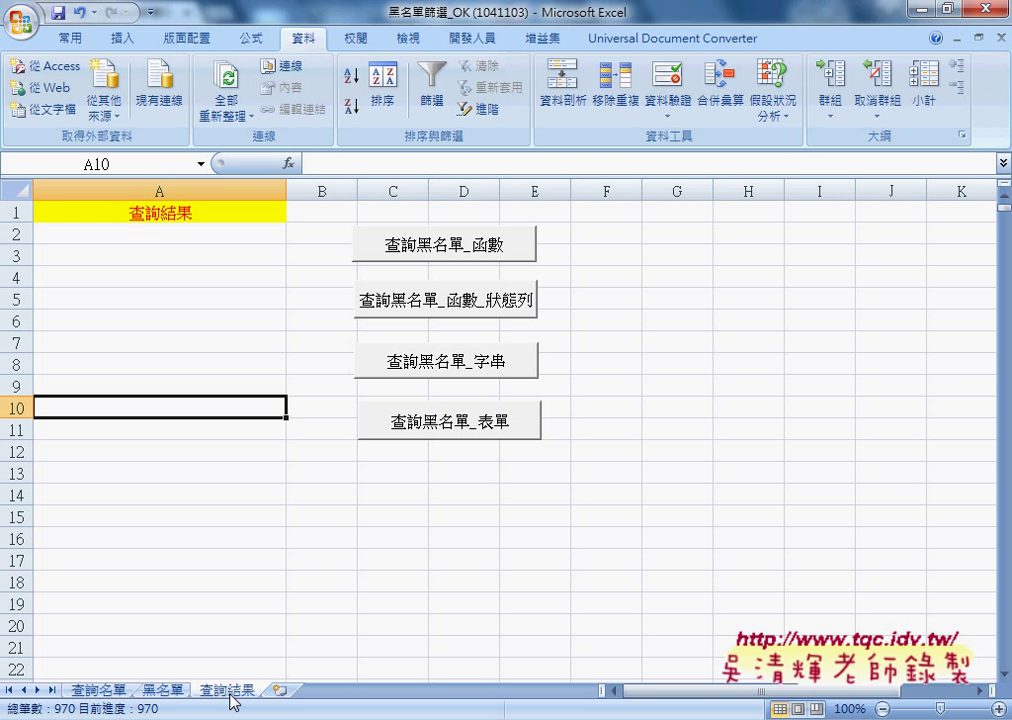
# Step: Run the 查詢黑名單_函數 query from 查詢結果 and dismiss its 6.46875-second timing message
pyautogui.click(104, 692)
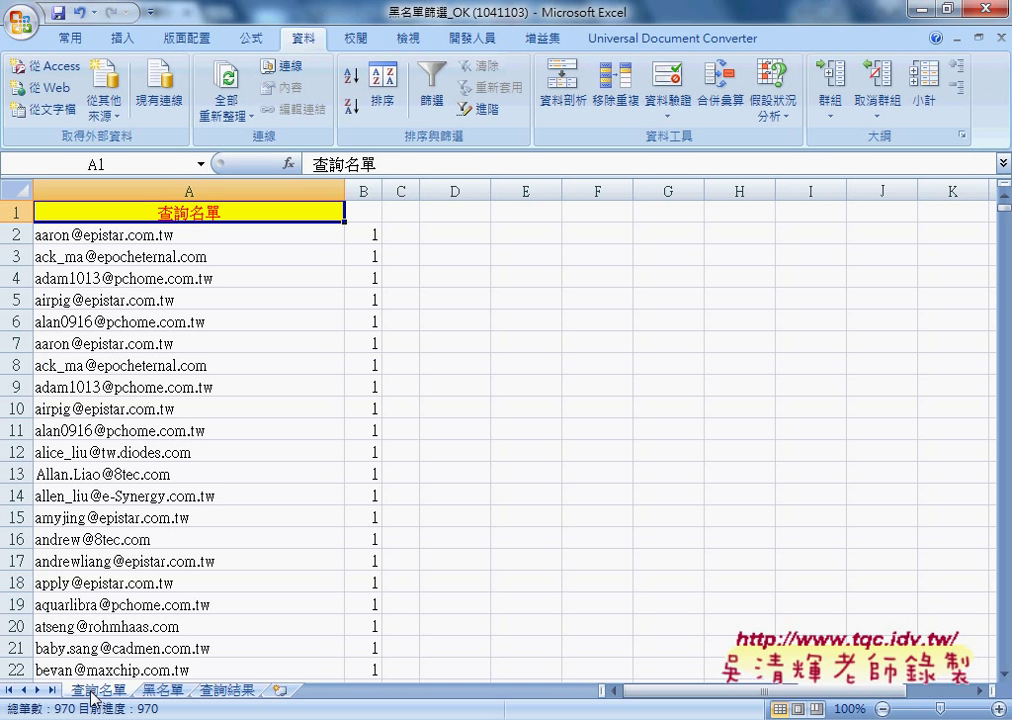
pyautogui.click(235, 692)
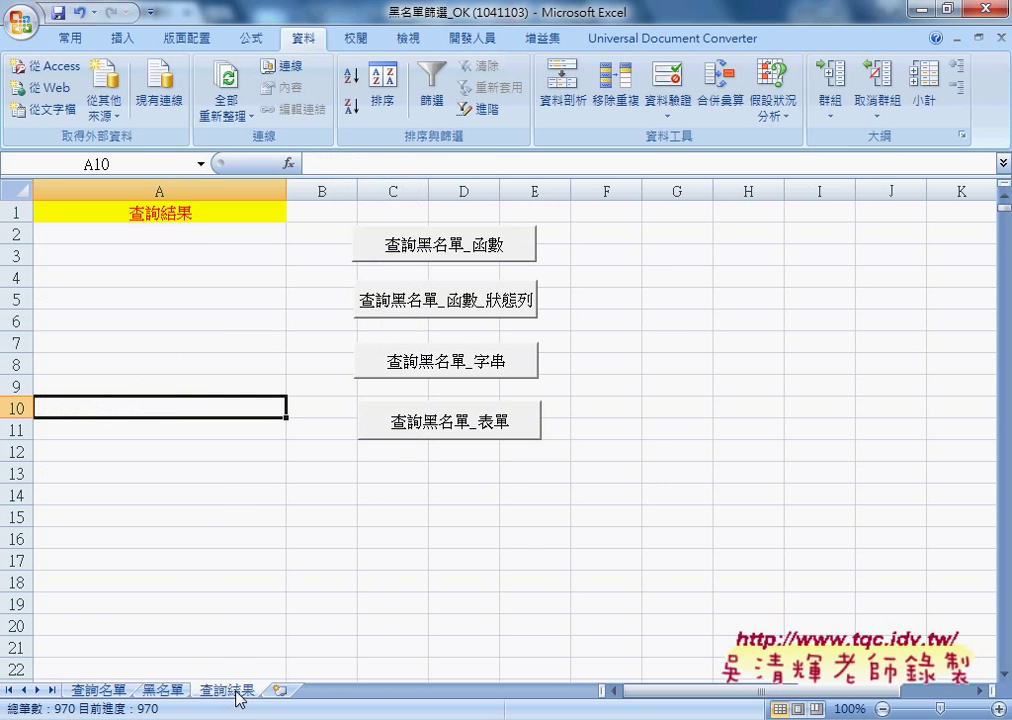
pyautogui.click(416, 251)
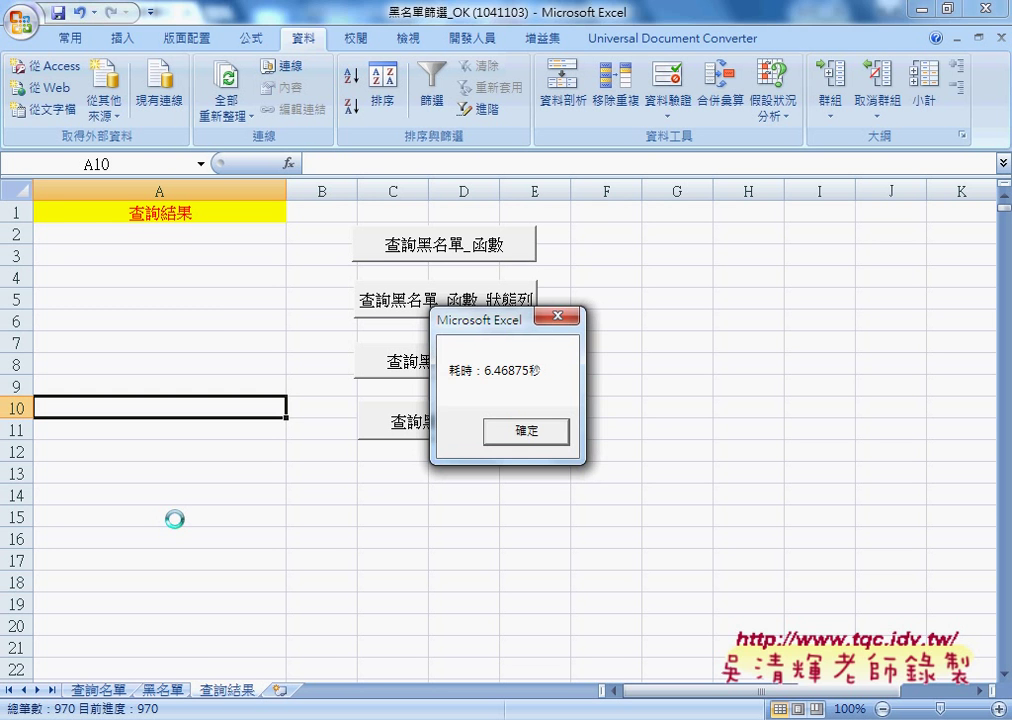
pyautogui.click(530, 433)
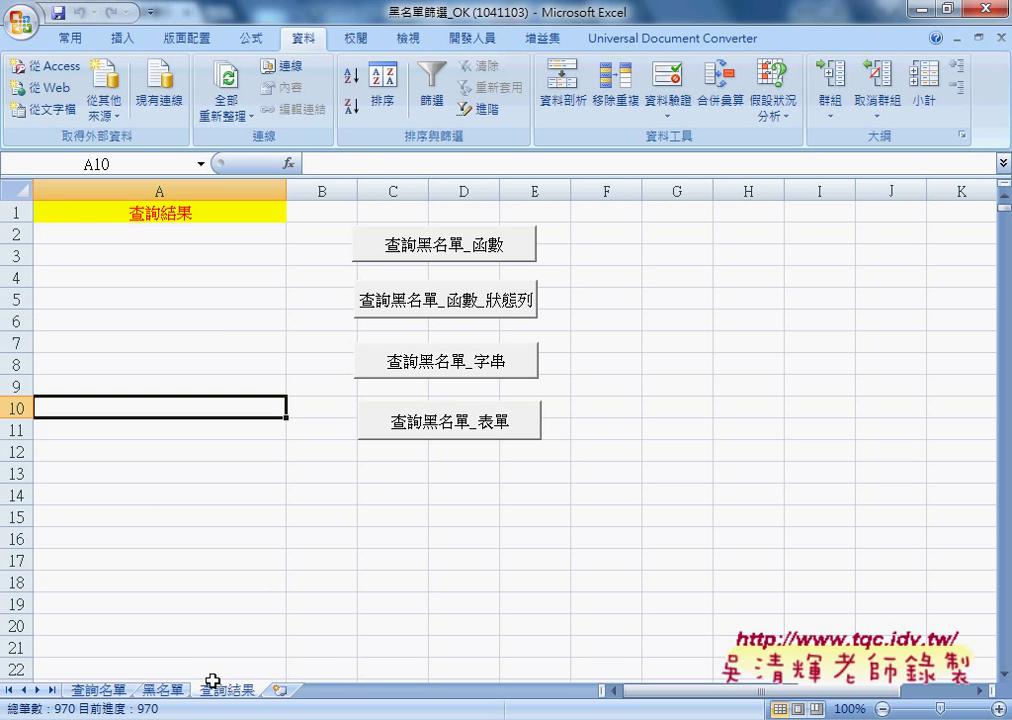
pyautogui.click(199, 234)
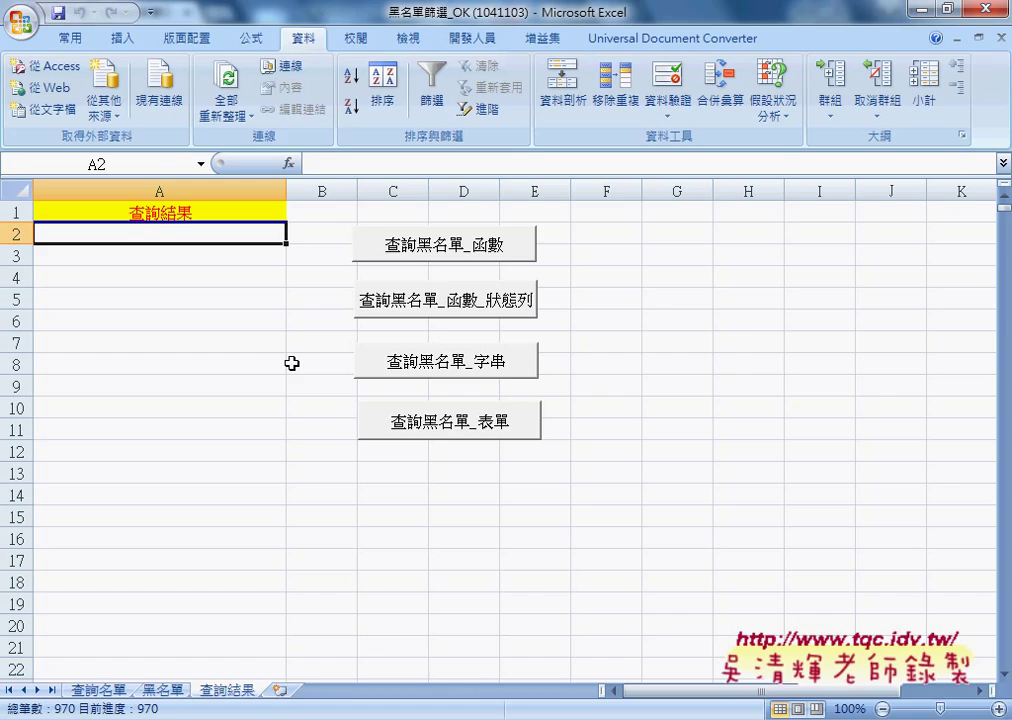
# Step: Inspect the COUNTIF(黑名單, A2) arguments in 查詢名單 B2, then copy the A2 email
pyautogui.click(104, 690)
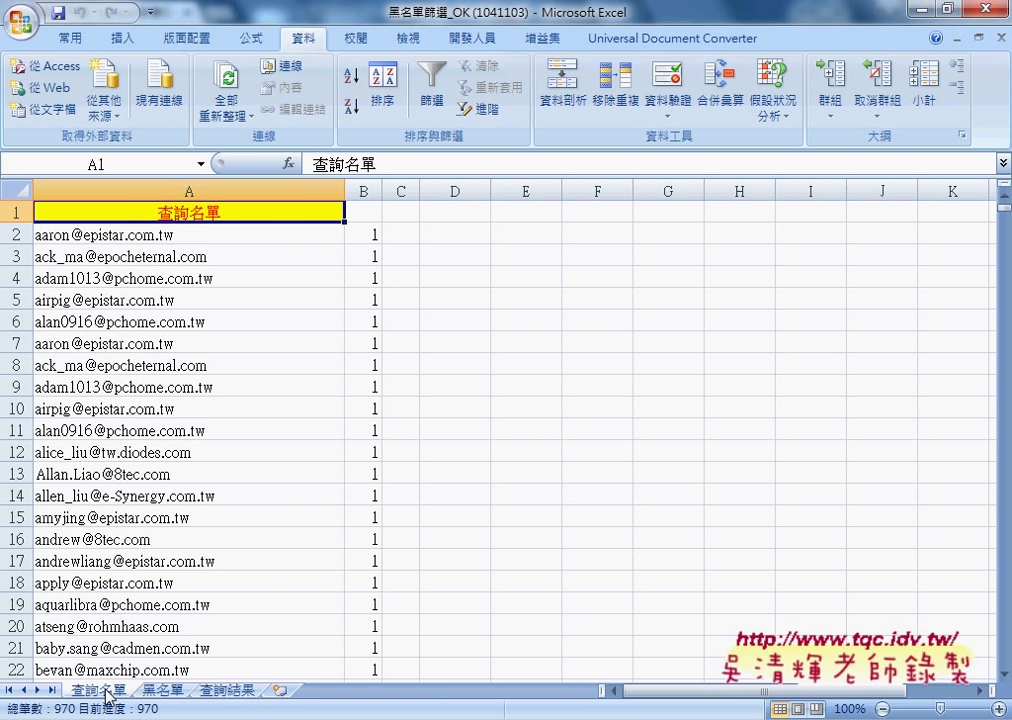
pyautogui.click(370, 234)
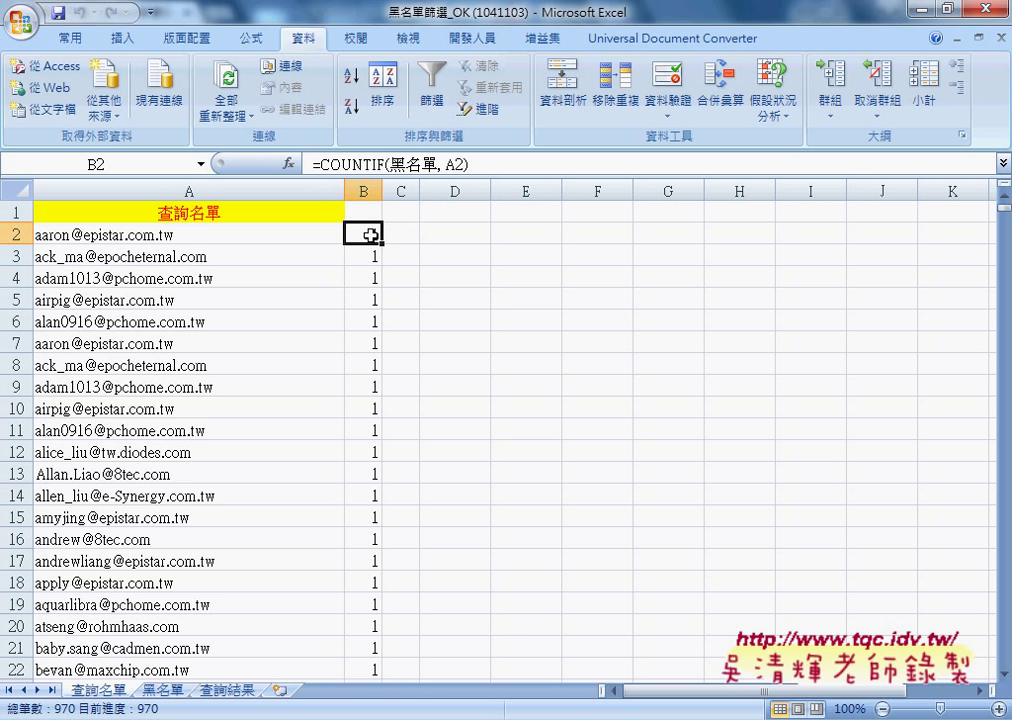
pyautogui.click(288, 163)
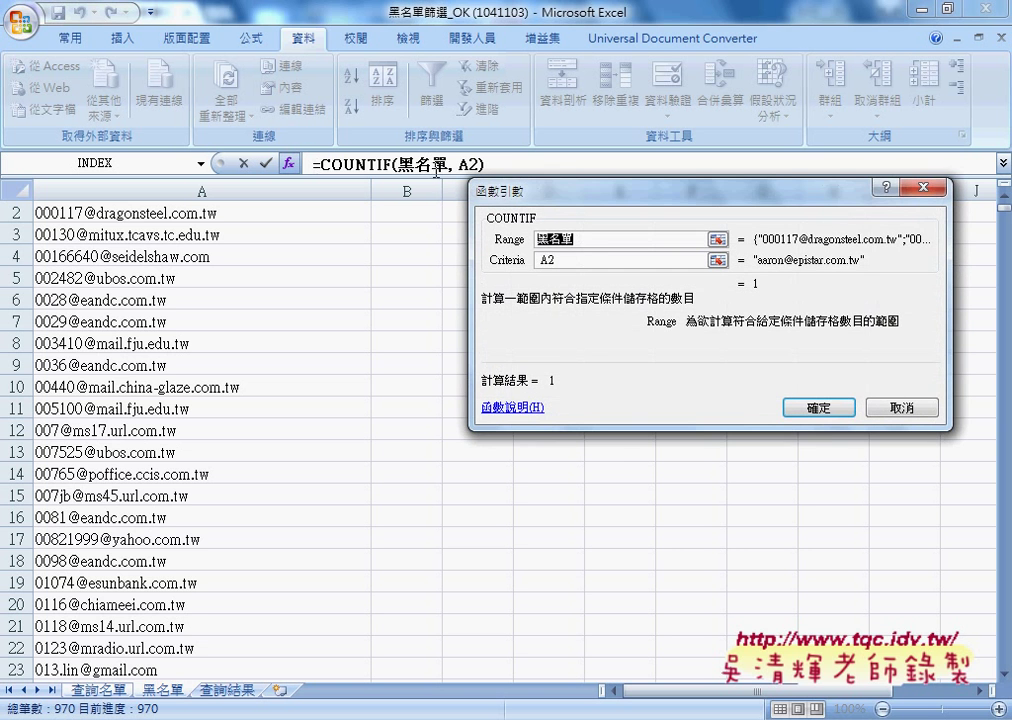
pyautogui.click(563, 262)
pyautogui.doubleClick(545, 260)
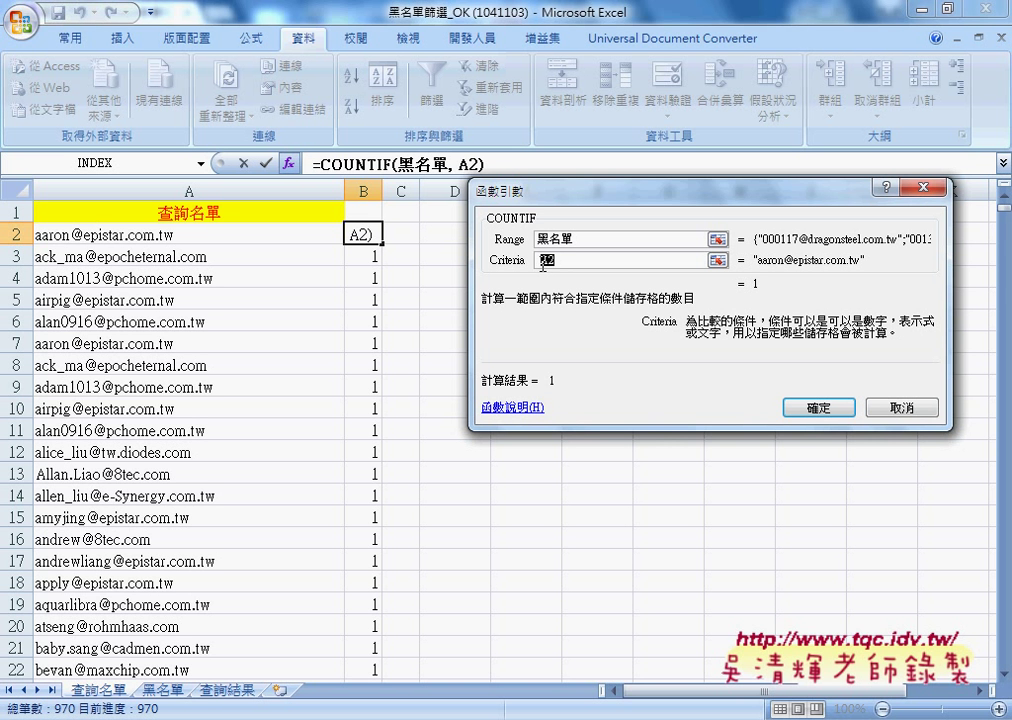
pyautogui.click(903, 407)
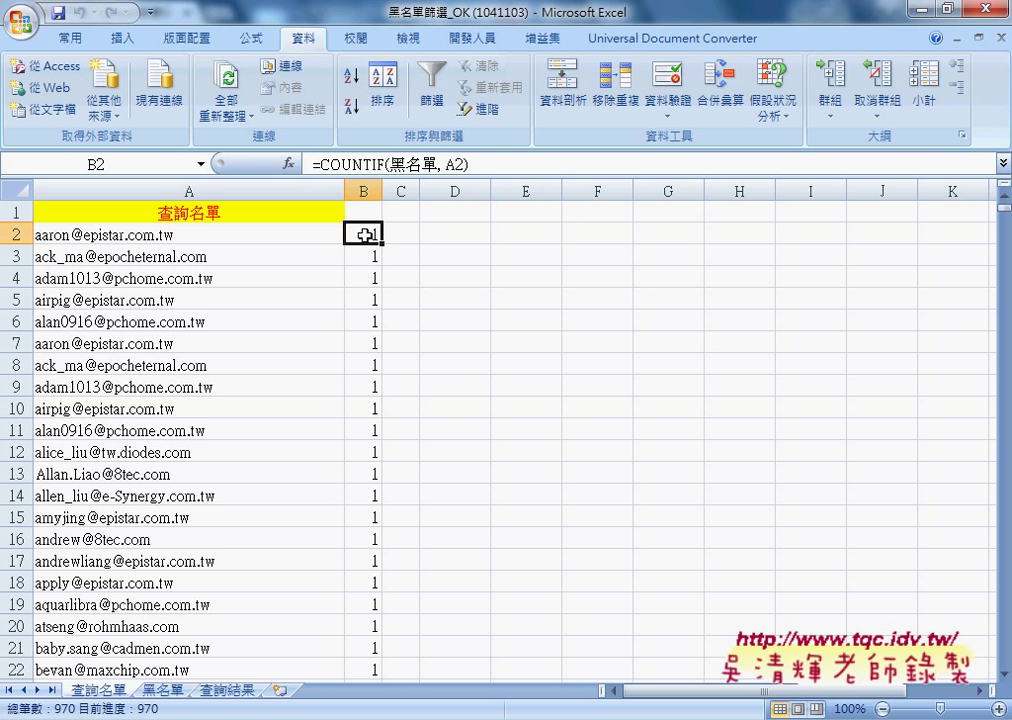
pyautogui.click(271, 234)
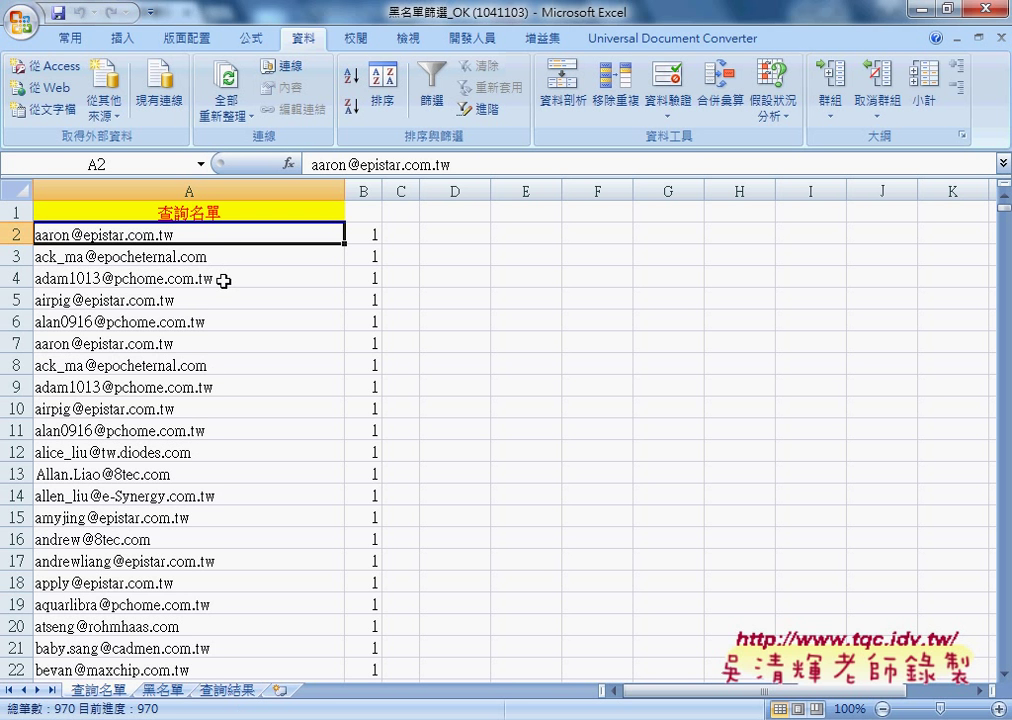
pyautogui.hotkey('ctrl', 'c')
# Step: Paste the email into 查詢結果 A2, then check B3 and A3 on 查詢名單
pyautogui.click(246, 691)
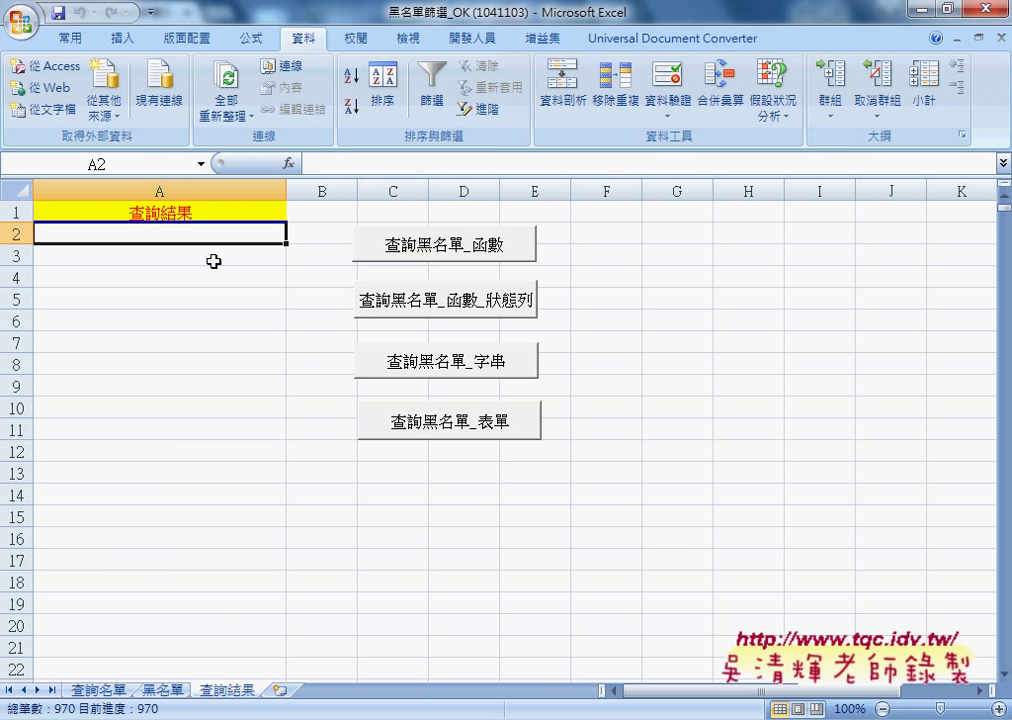
pyautogui.hotkey('ctrl', 'v')
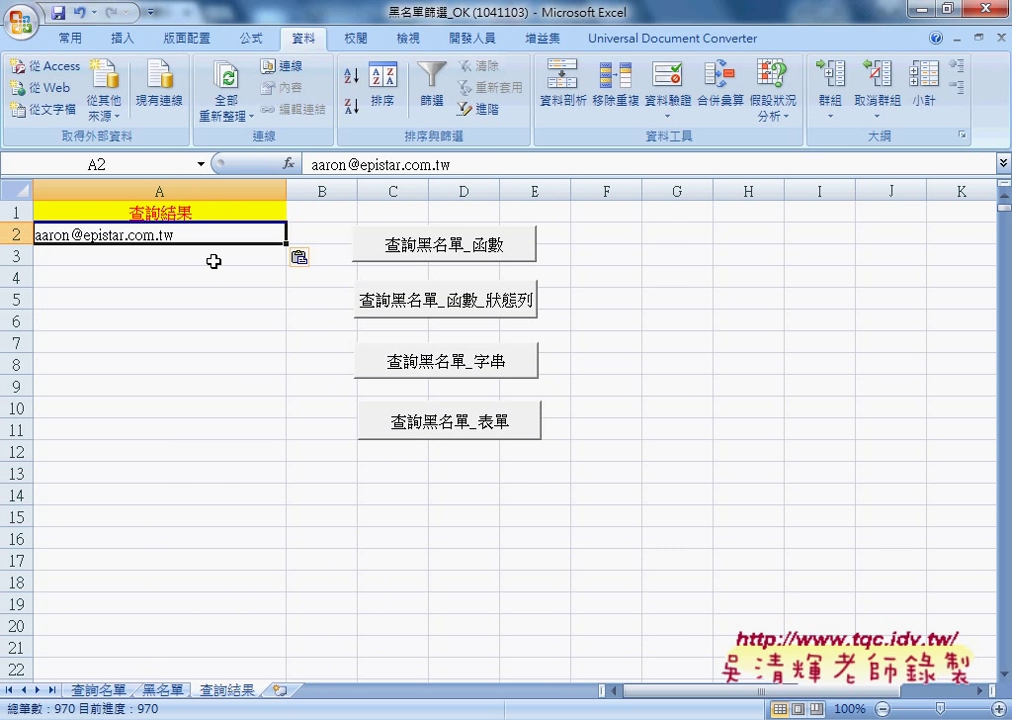
pyautogui.click(98, 690)
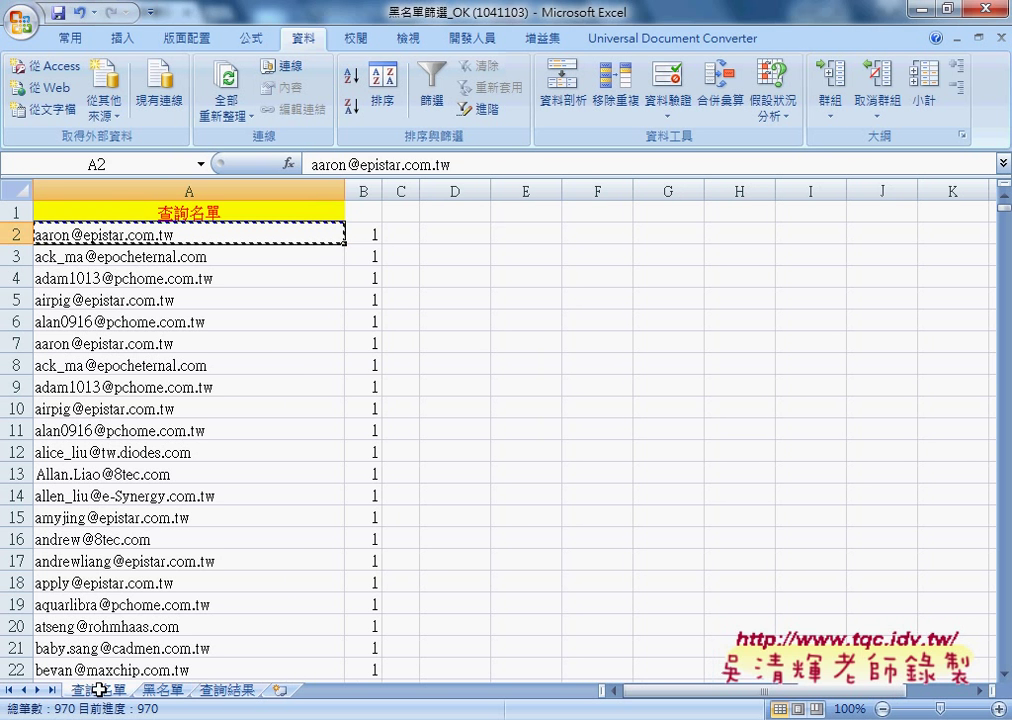
pyautogui.click(373, 262)
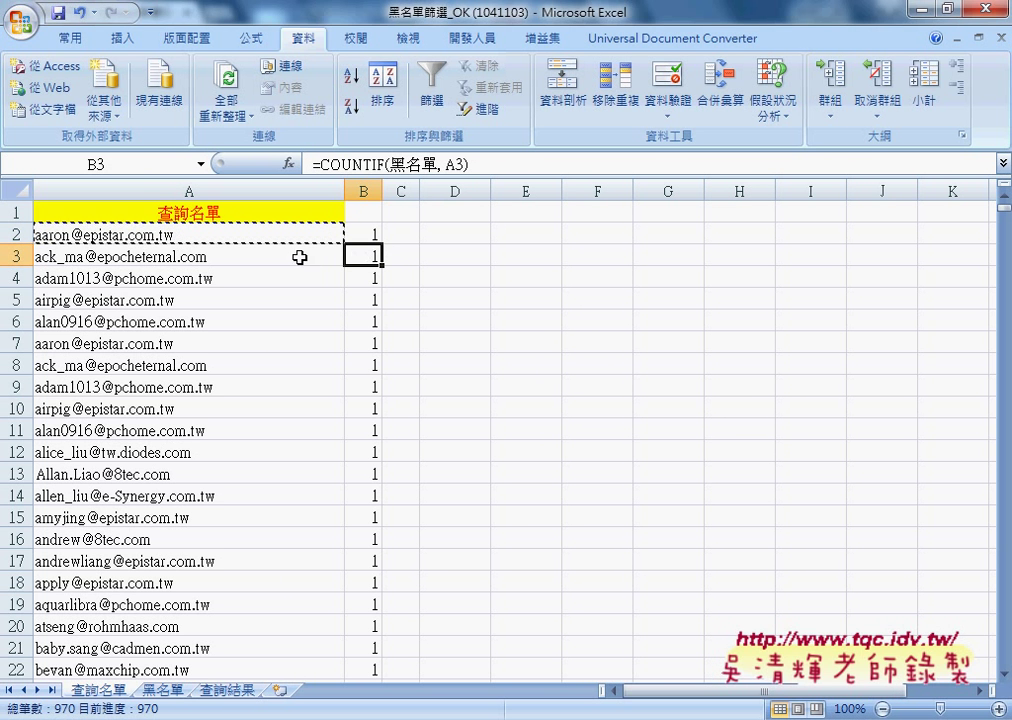
pyautogui.click(270, 256)
pyautogui.click(226, 690)
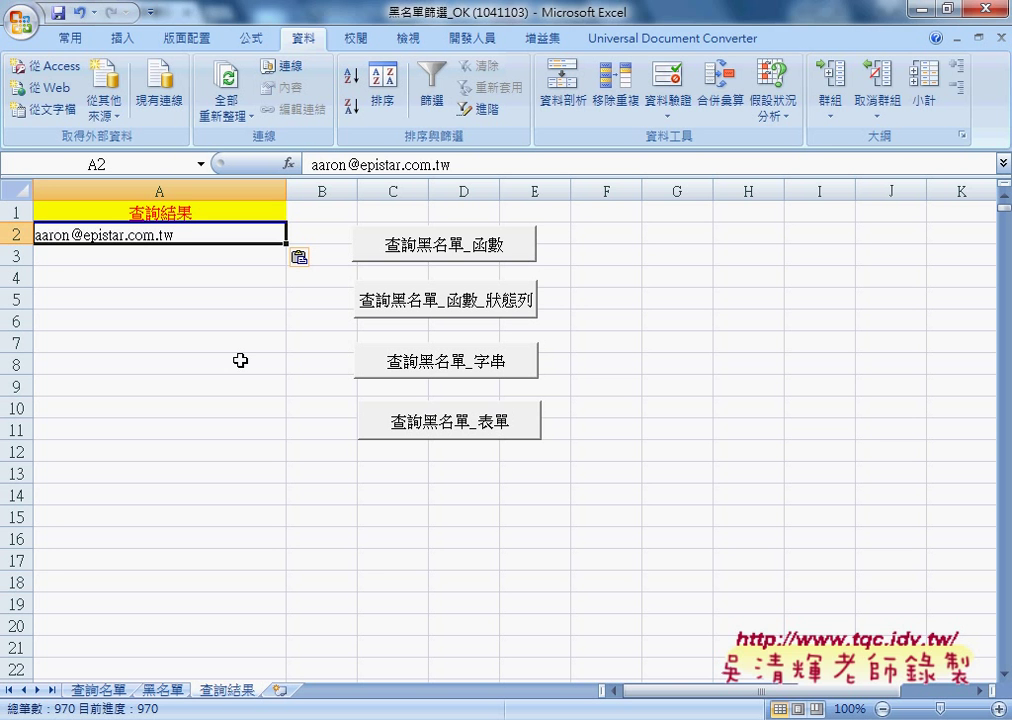
# Step: Open the VBA code of the macro assigned to the 查詢黑名單_函數 button
pyautogui.rightClick(494, 246)
pyautogui.click(587, 410)
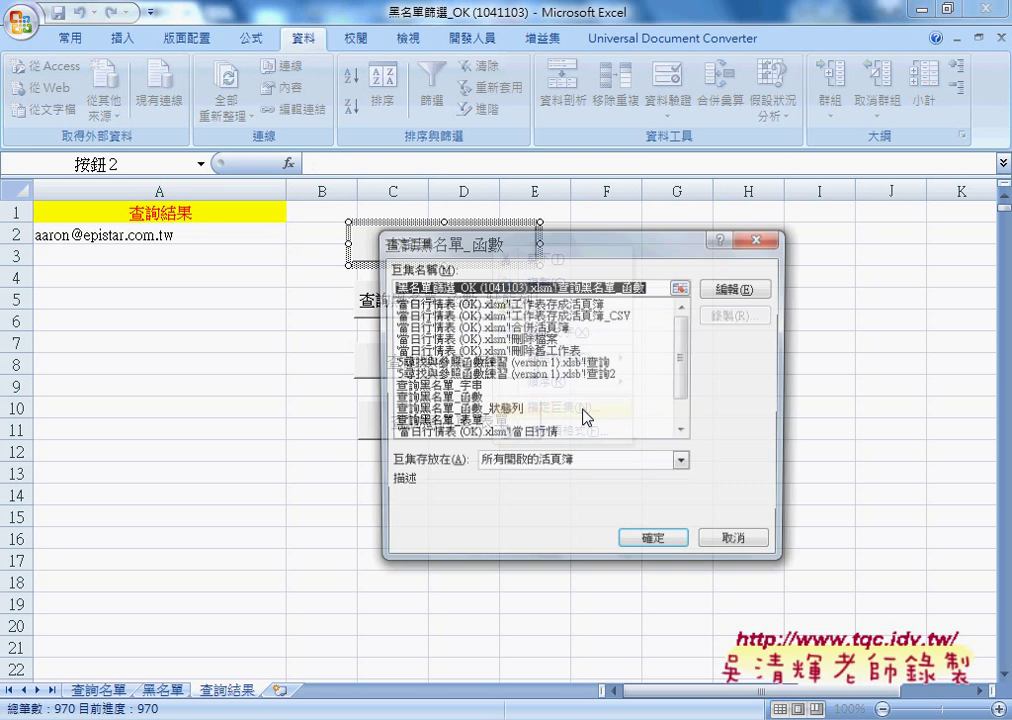
pyautogui.click(730, 286)
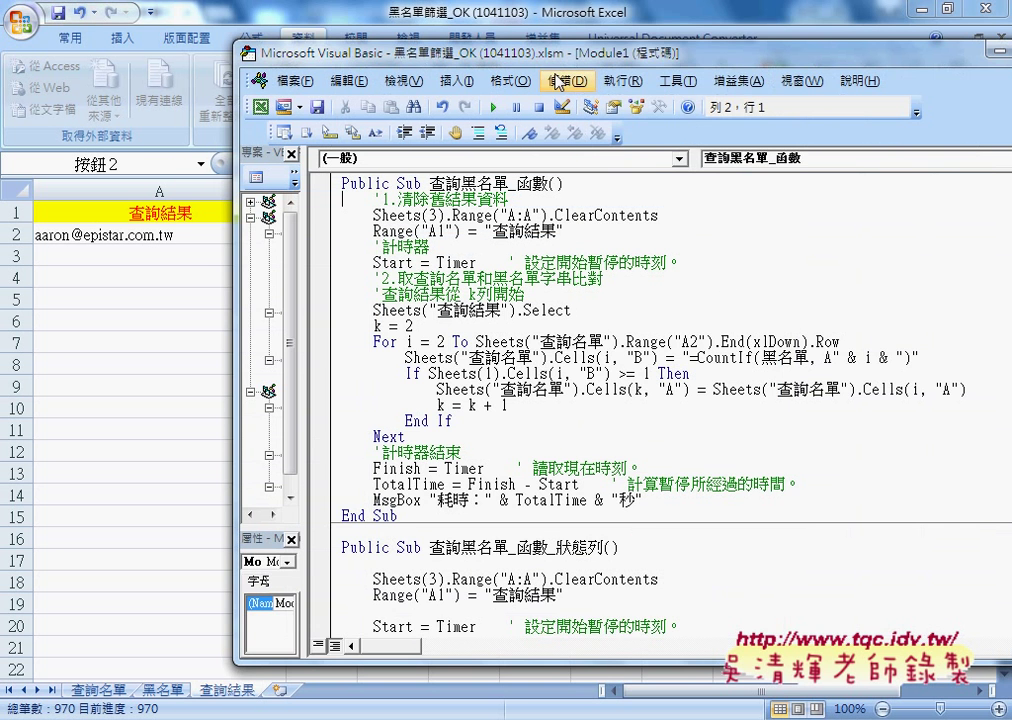
pyautogui.moveTo(555, 56); pyautogui.dragTo(642, 62)
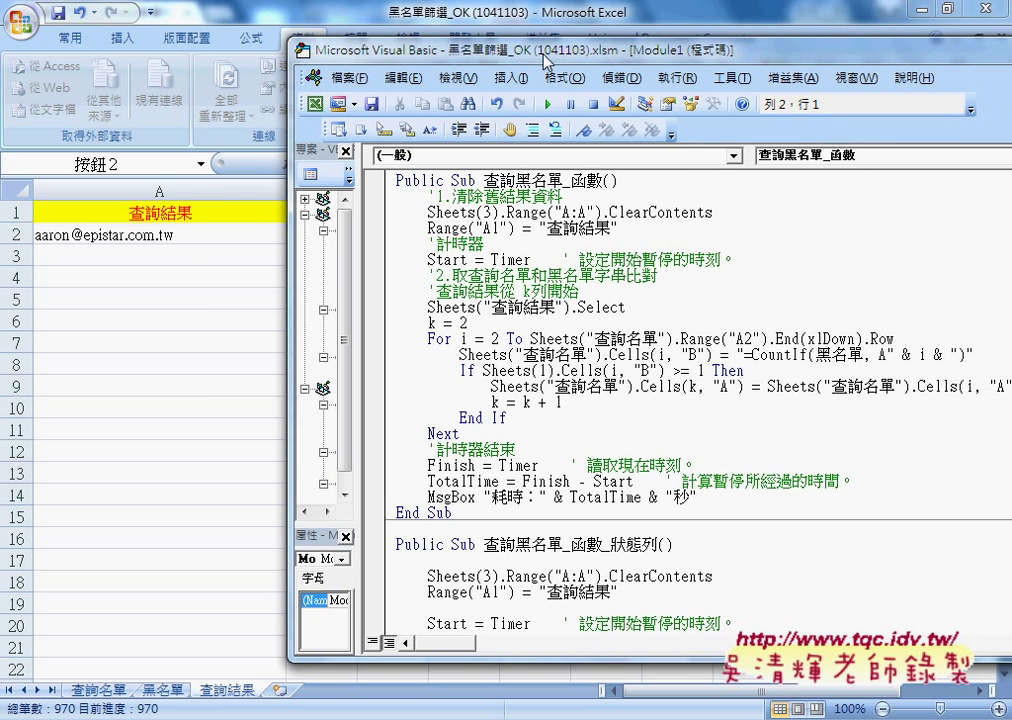
pyautogui.moveTo(575, 61); pyautogui.dragTo(463, 50)
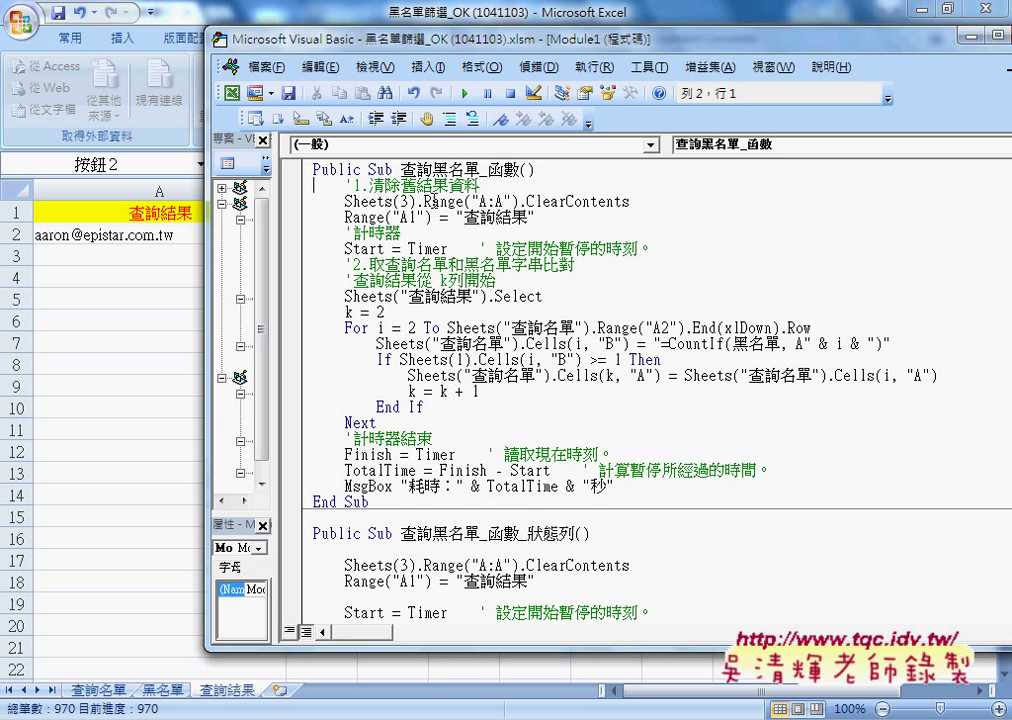
# Step: Highlight Range("A:A").ClearContents in the code, then select column A on the sheet
pyautogui.moveTo(632, 202); pyautogui.dragTo(528, 201)
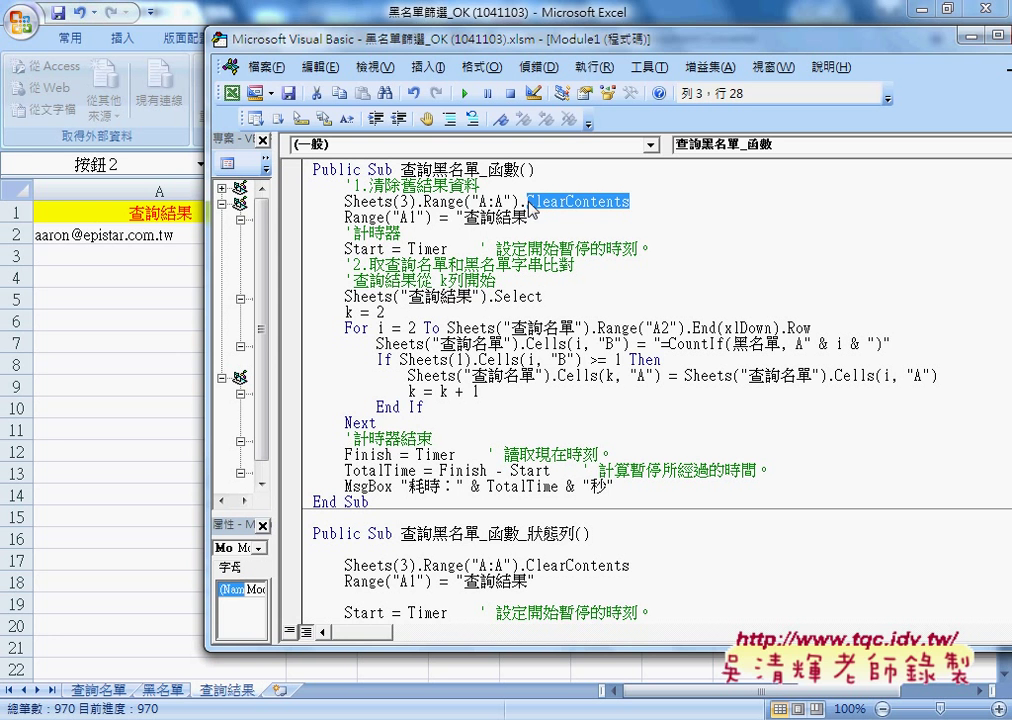
pyautogui.doubleClick(470, 201)
pyautogui.moveTo(470, 201); pyautogui.dragTo(518, 201)
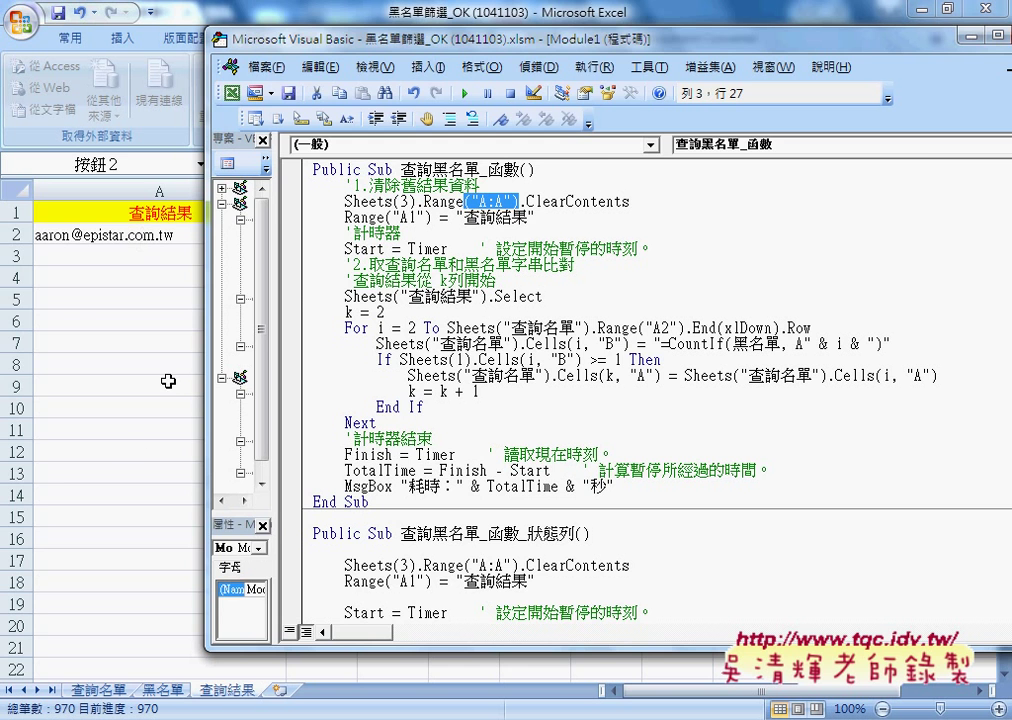
pyautogui.click(135, 150)
pyautogui.click(165, 190)
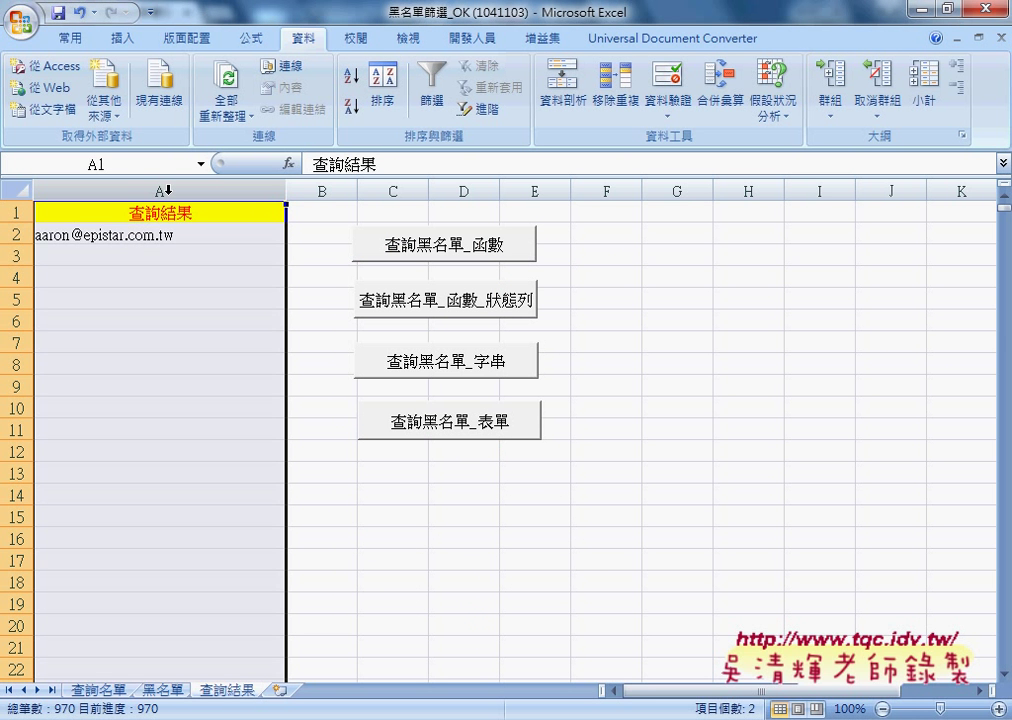
# Step: Clear column A of the 查詢結果 sheet, leaving A1 active
pyautogui.press('Delete')
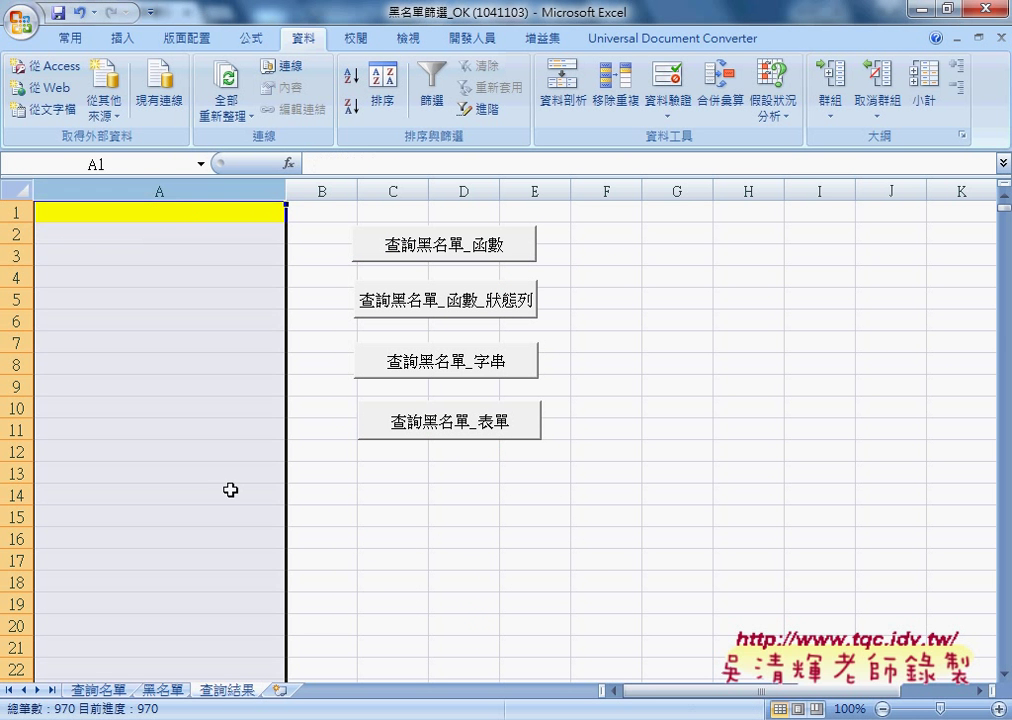
pyautogui.click(198, 212)
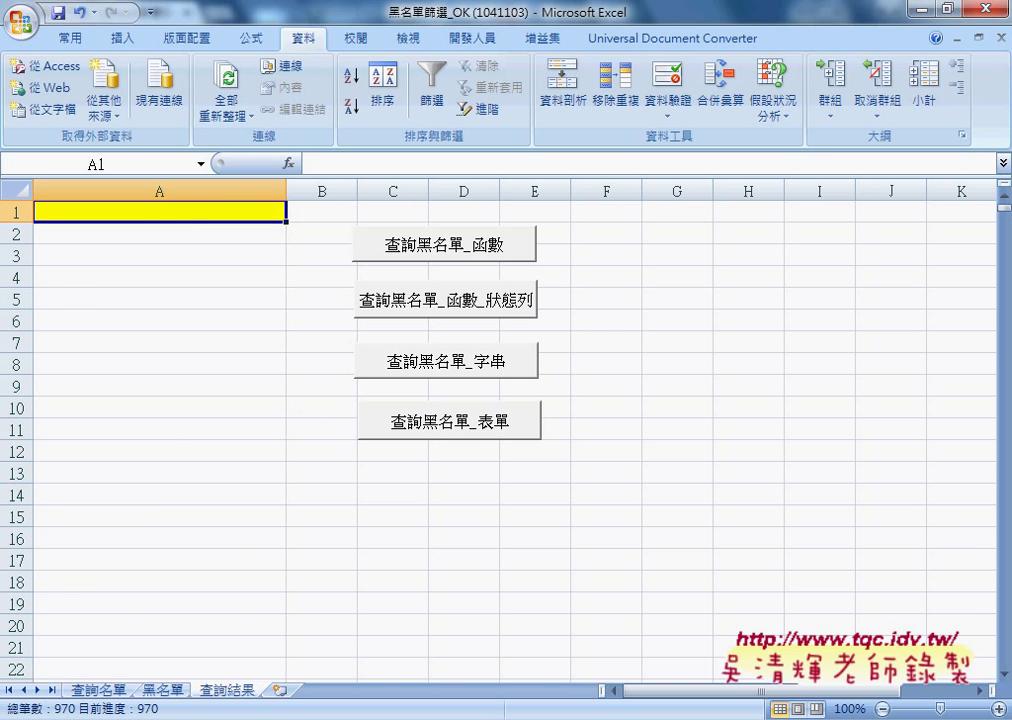
pyautogui.click(838, 615)
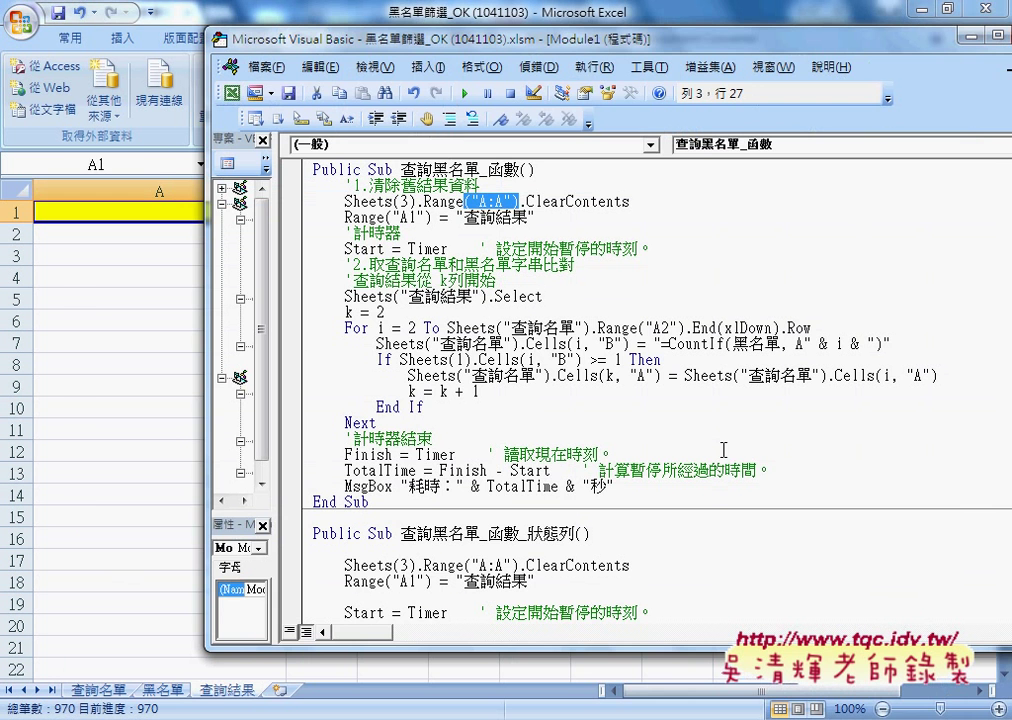
# Step: Review the clearing and header code, then step into the macro with F8 twice
pyautogui.moveTo(535, 217); pyautogui.dragTo(344, 217)
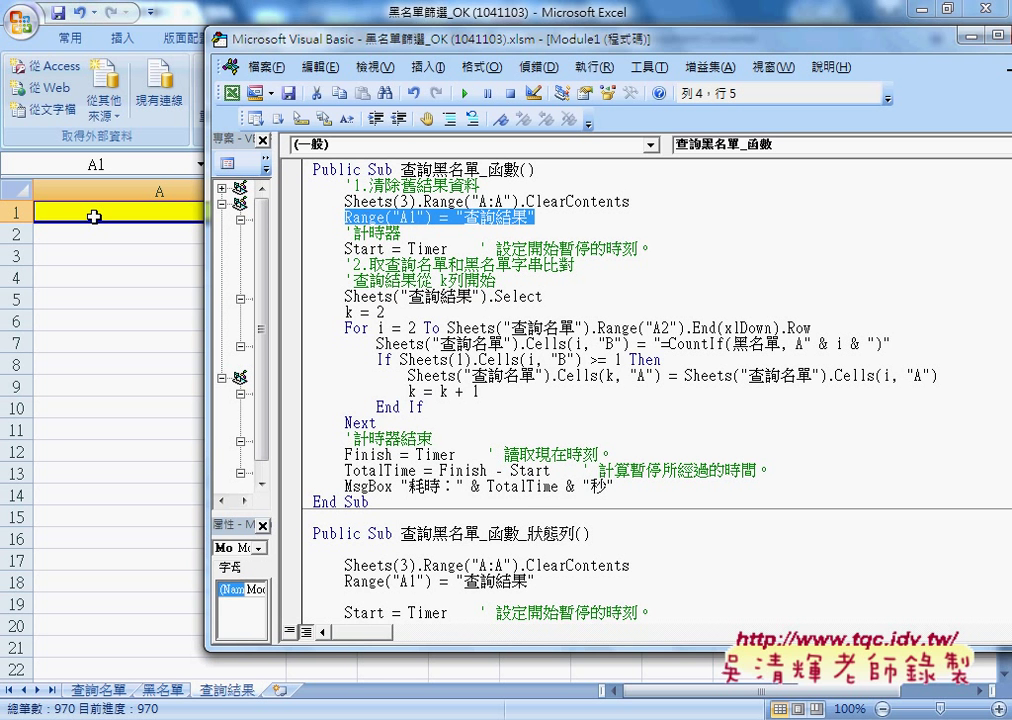
pyautogui.click(507, 201)
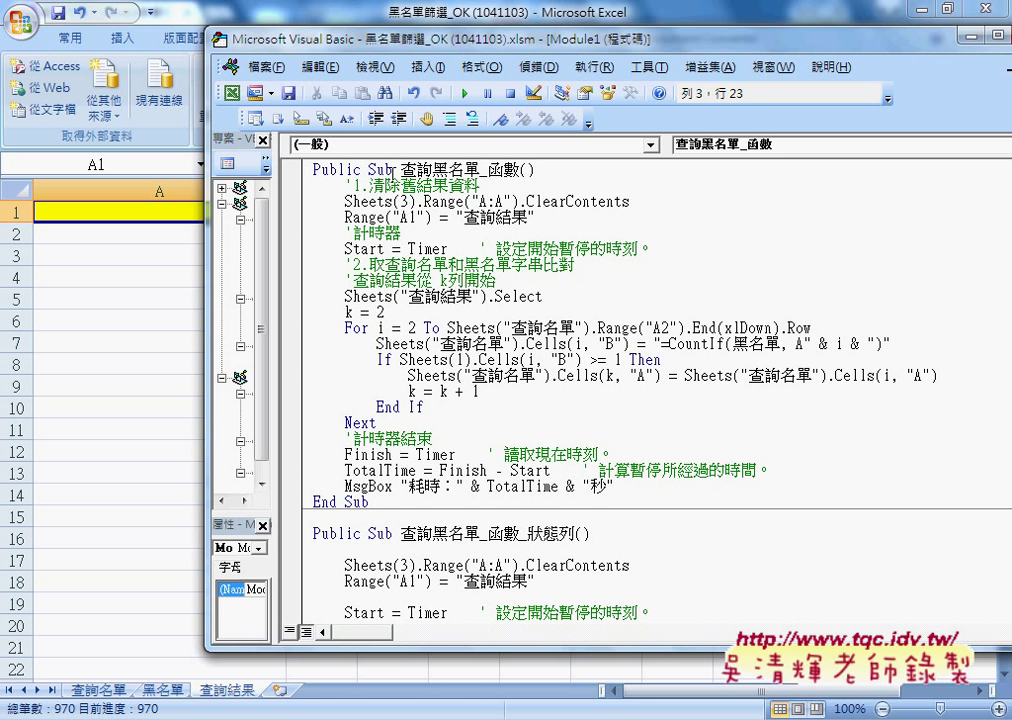
pyautogui.moveTo(368, 186); pyautogui.dragTo(481, 186)
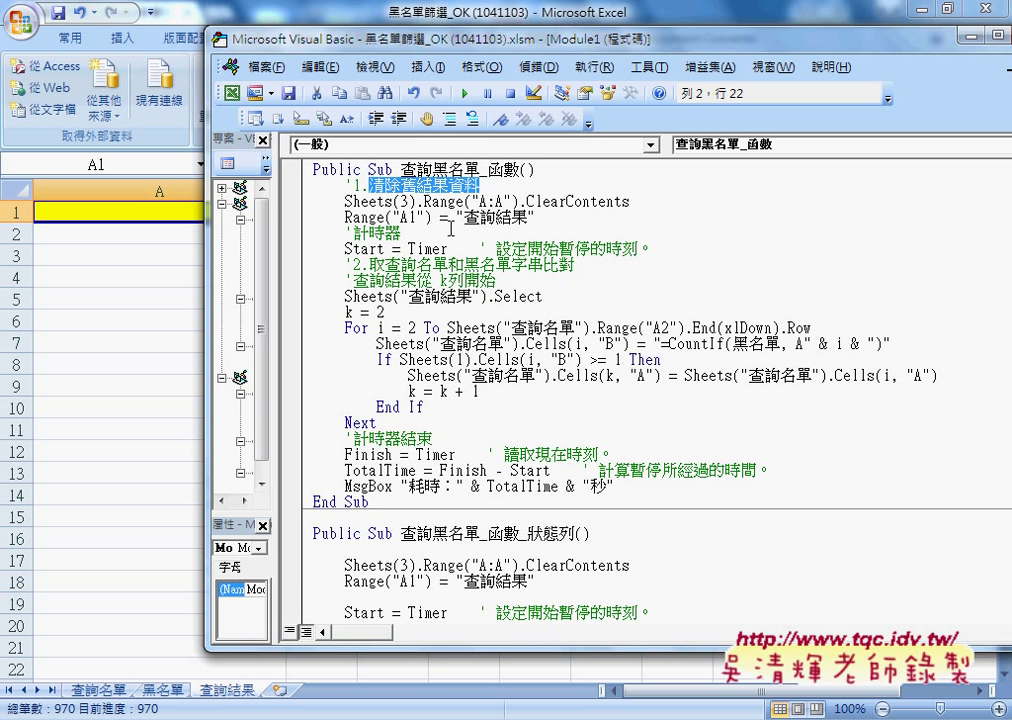
pyautogui.press('Down')
pyautogui.press('Down')
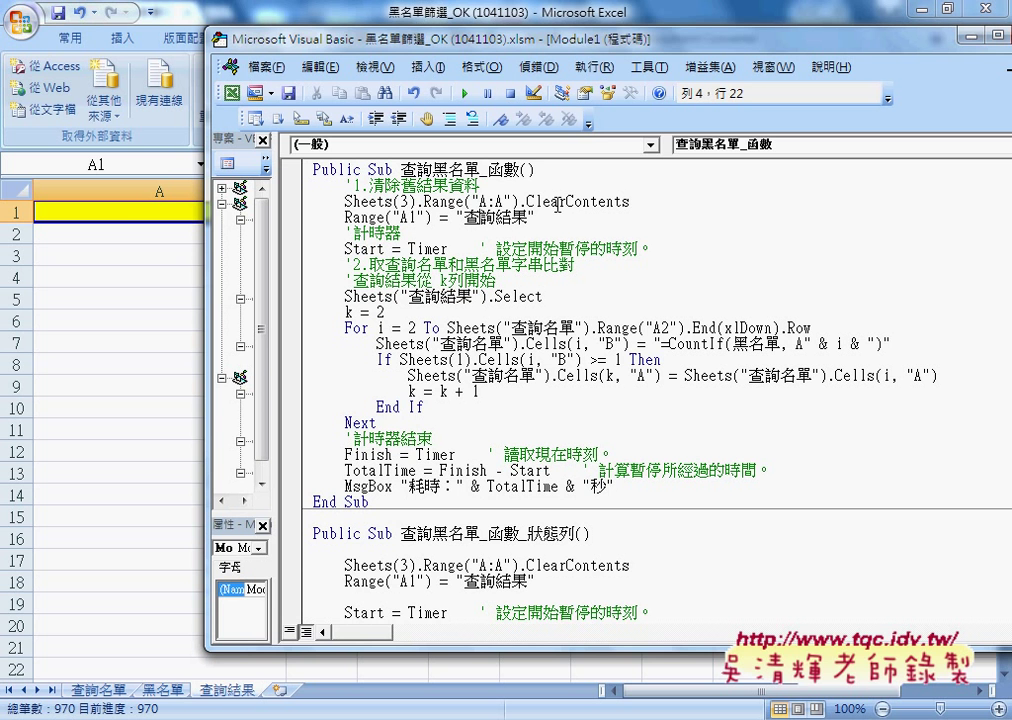
pyautogui.press('F8')
pyautogui.press('F8')
pyautogui.press('F8')
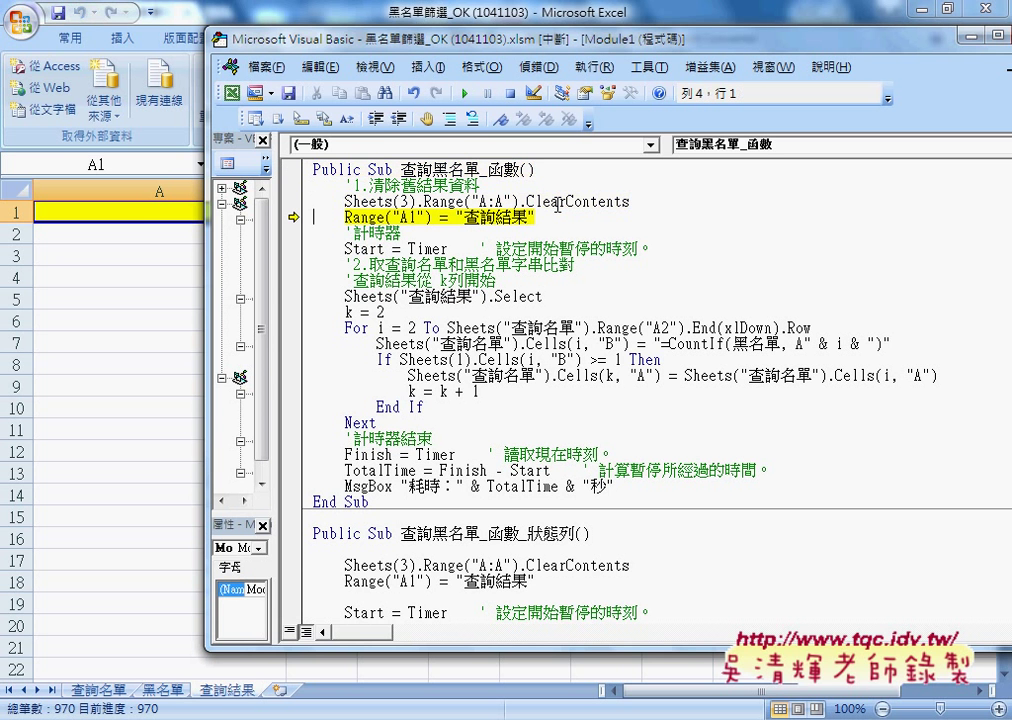
pyautogui.press('F8')
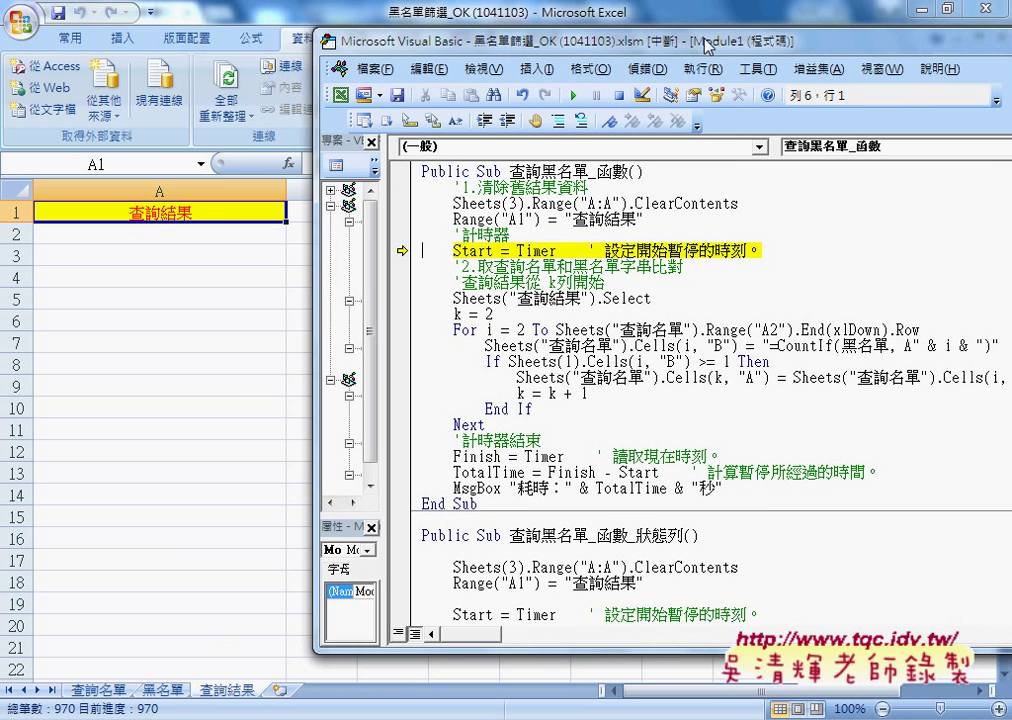
# Step: Check the Timer value and step past Start = Timer, storing a start of 74757.75
pyautogui.moveTo(594, 40); pyautogui.dragTo(700, 44)
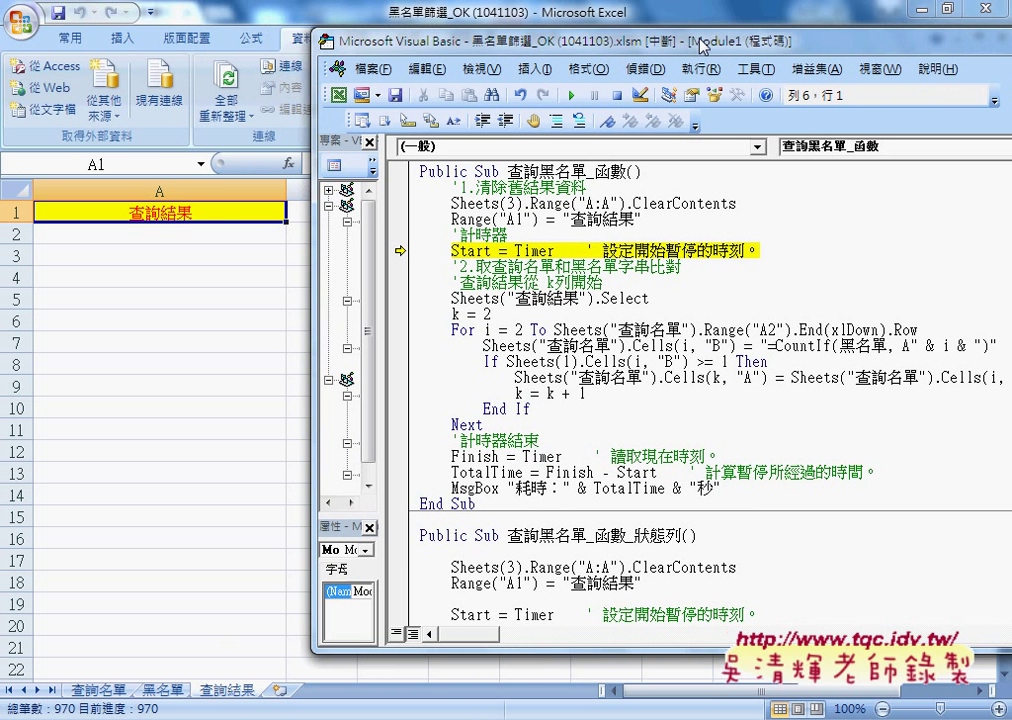
pyautogui.moveTo(515, 251); pyautogui.dragTo(541, 251)
pyautogui.doubleClick(540, 251)
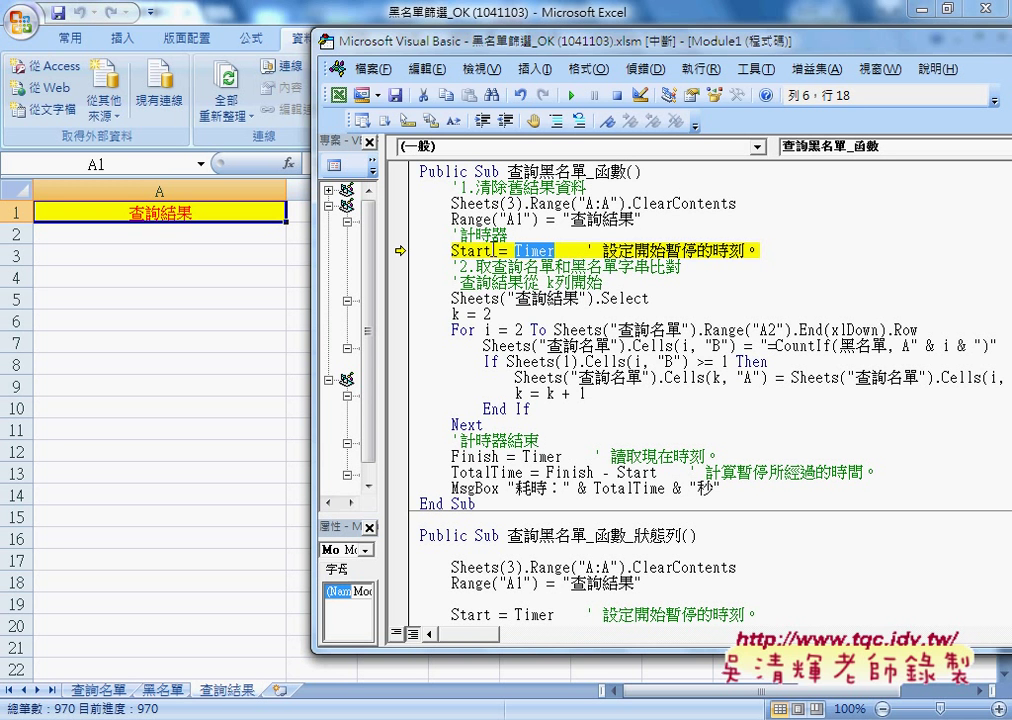
pyautogui.moveTo(491, 251); pyautogui.dragTo(453, 251)
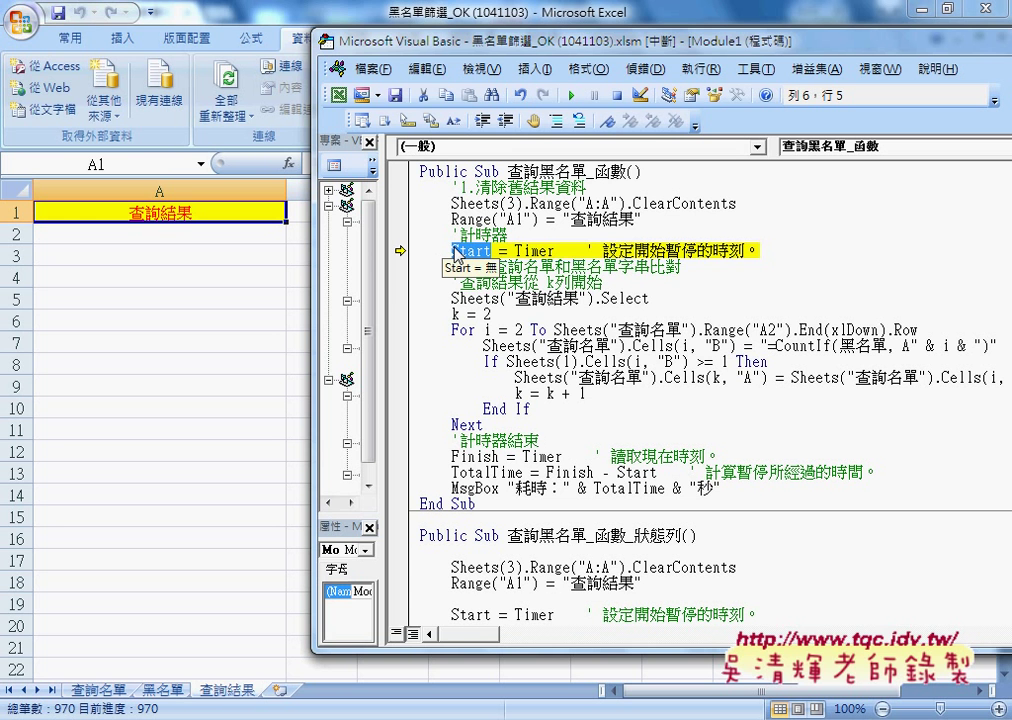
pyautogui.press('F8')
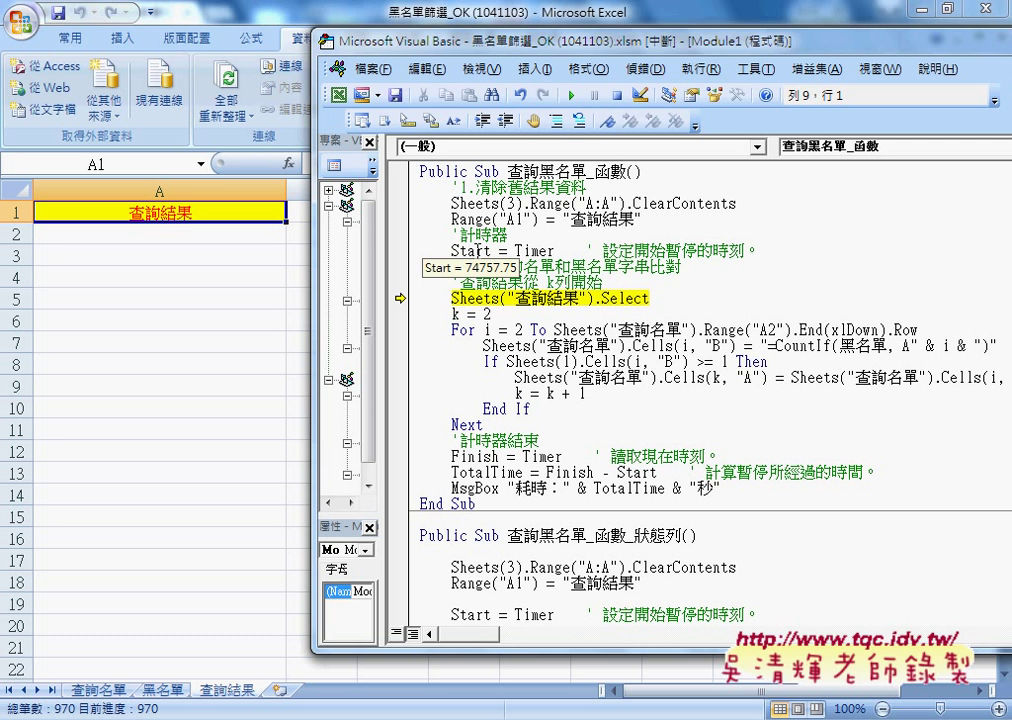
# Step: Step past Sheets("查詢結果").Select so the macro pauses at k = 2
pyautogui.moveTo(554, 251); pyautogui.dragTo(453, 251)
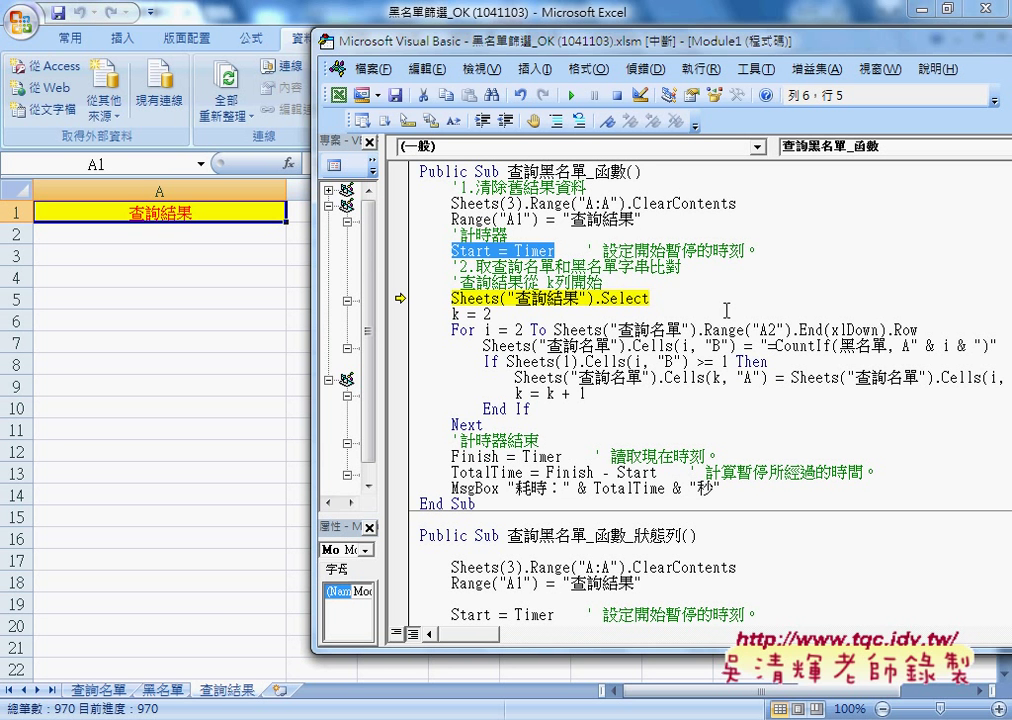
pyautogui.press('F8')
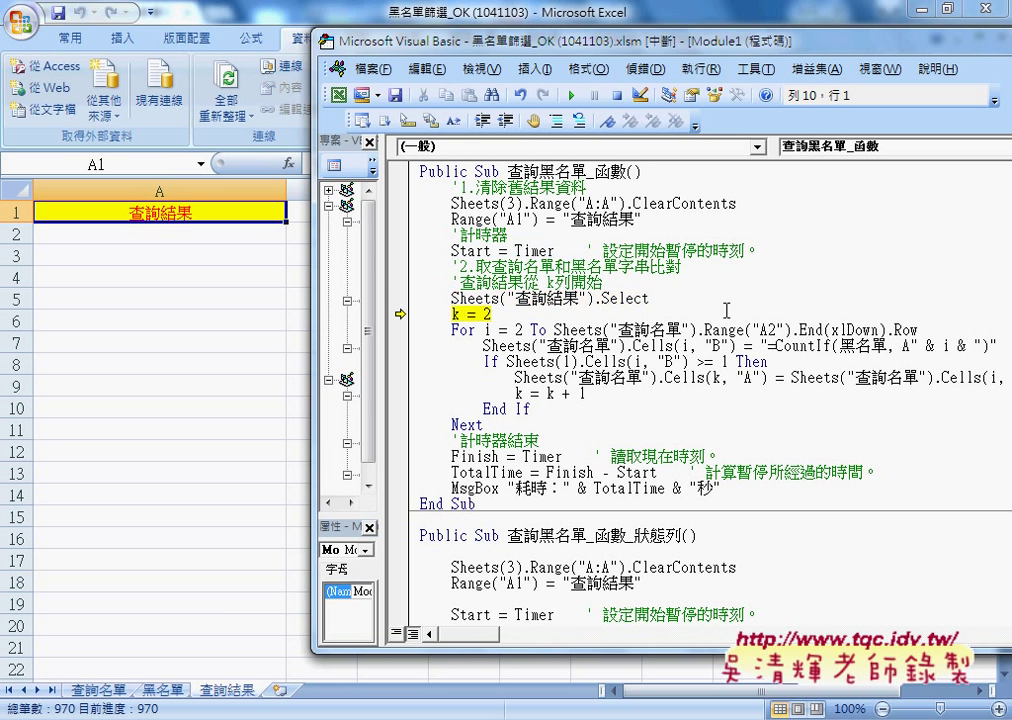
pyautogui.moveTo(650, 298); pyautogui.dragTo(455, 300)
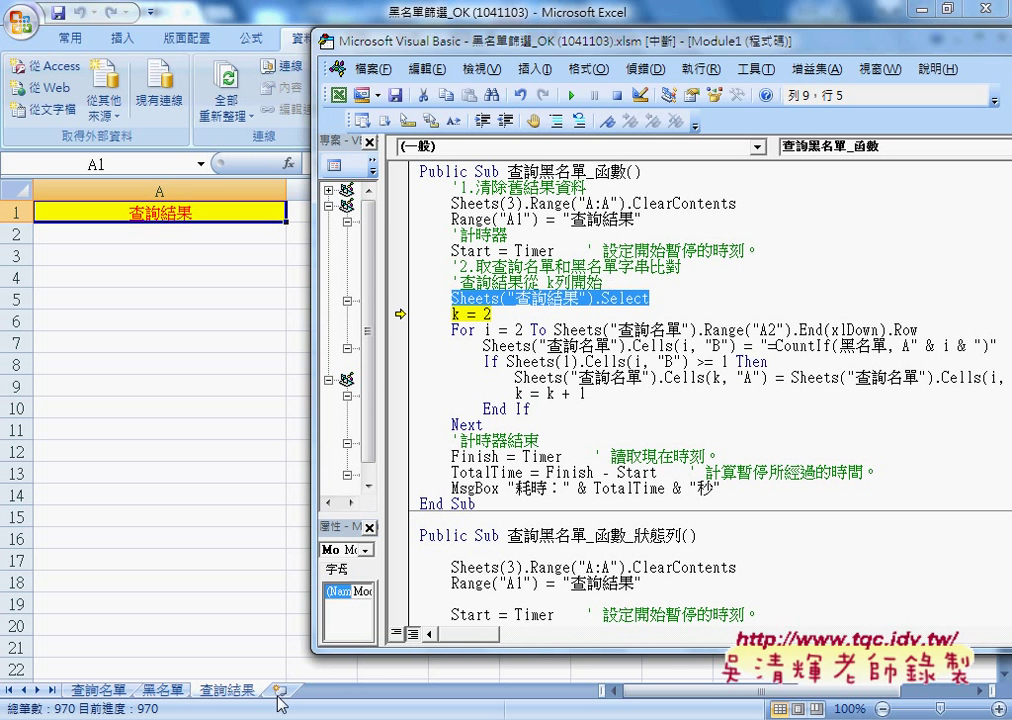
pyautogui.moveTo(499, 50); pyautogui.dragTo(520, 52)
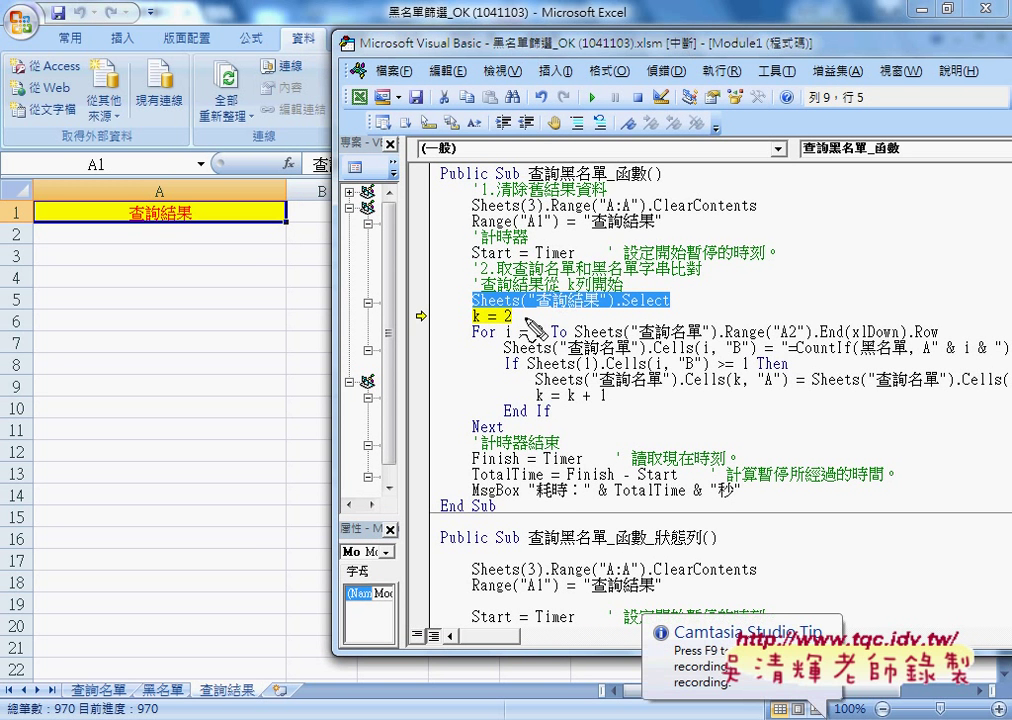
pyautogui.moveTo(511, 328); pyautogui.dragTo(505, 326)
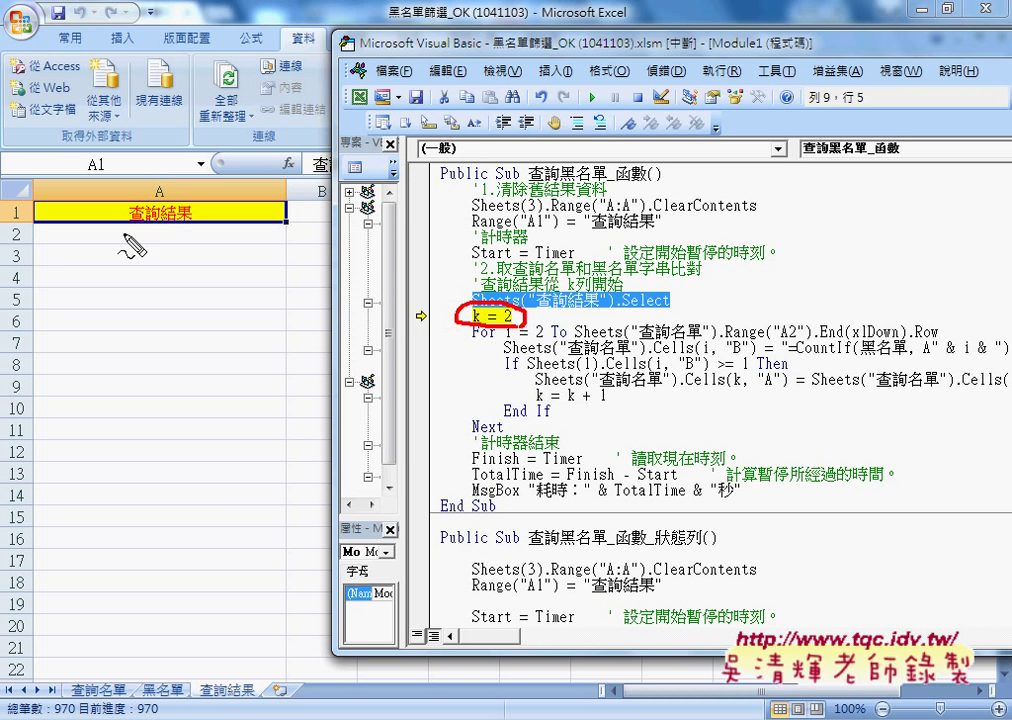
pyautogui.moveTo(24, 226); pyautogui.dragTo(78, 226)
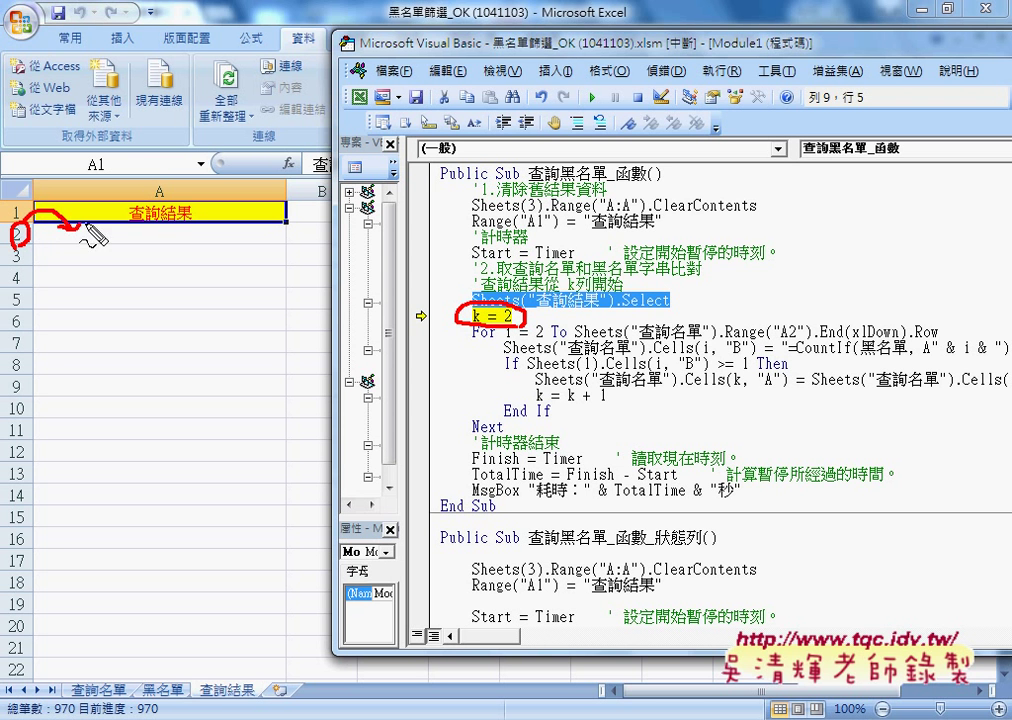
pyautogui.moveTo(152, 252)
pyautogui.mouseDown()
pyautogui.moveTo(150, 222)
pyautogui.moveTo(215, 232)
pyautogui.moveTo(112, 238)
pyautogui.mouseUp()
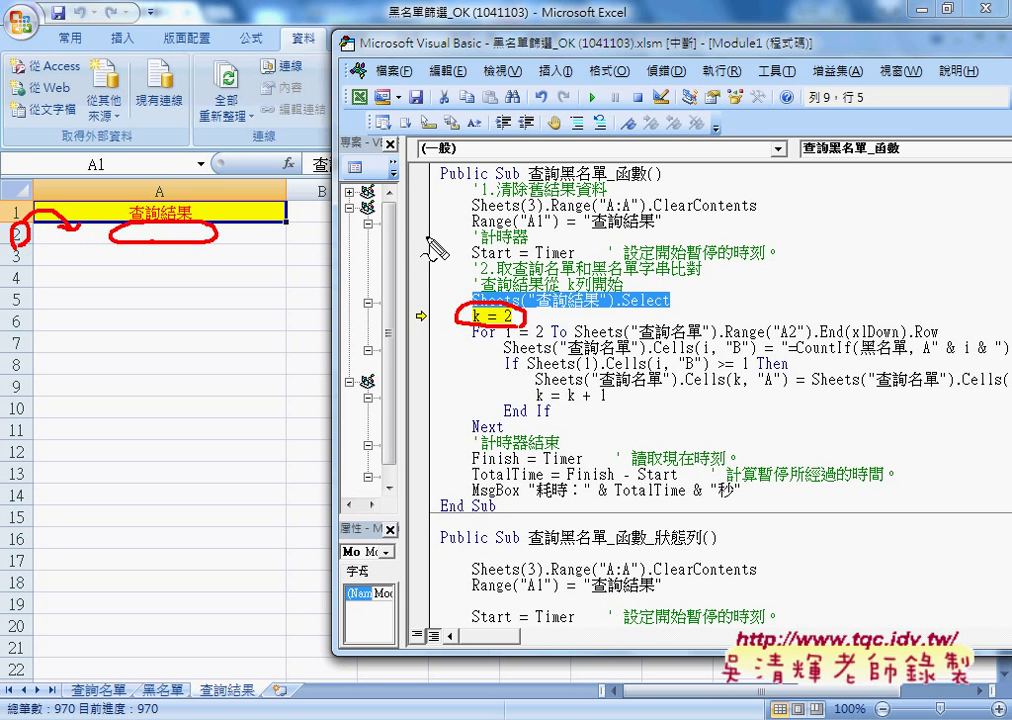
pyautogui.moveTo(440, 238)
pyautogui.mouseDown()
pyautogui.moveTo(277, 236)
pyautogui.moveTo(295, 242)
pyautogui.mouseUp()
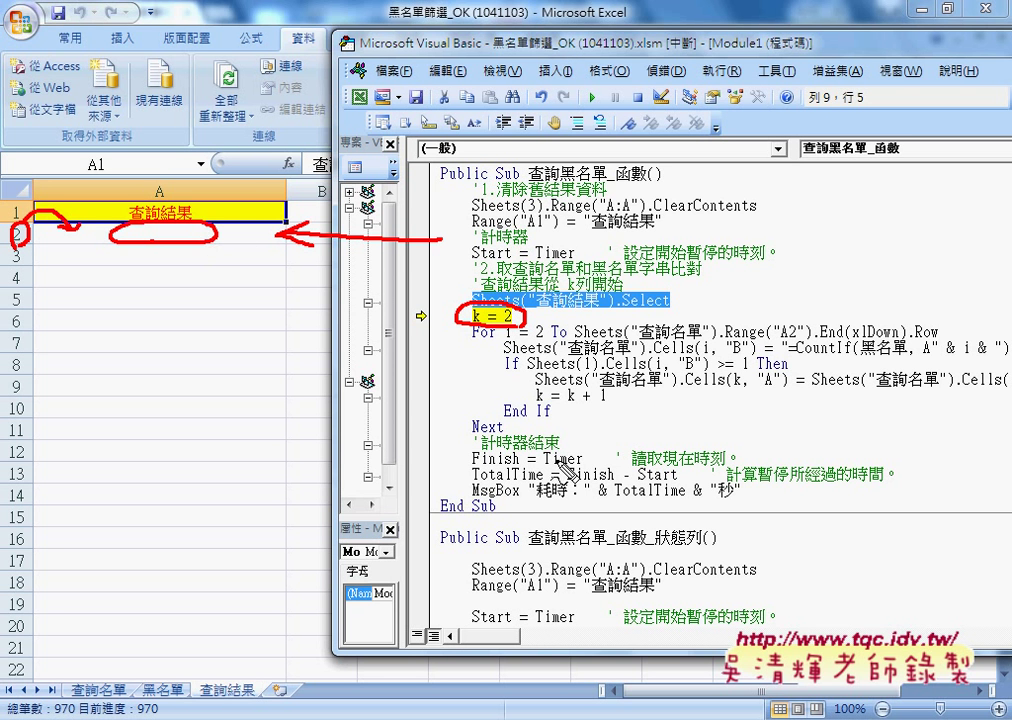
pyautogui.moveTo(567, 404); pyautogui.dragTo(606, 403)
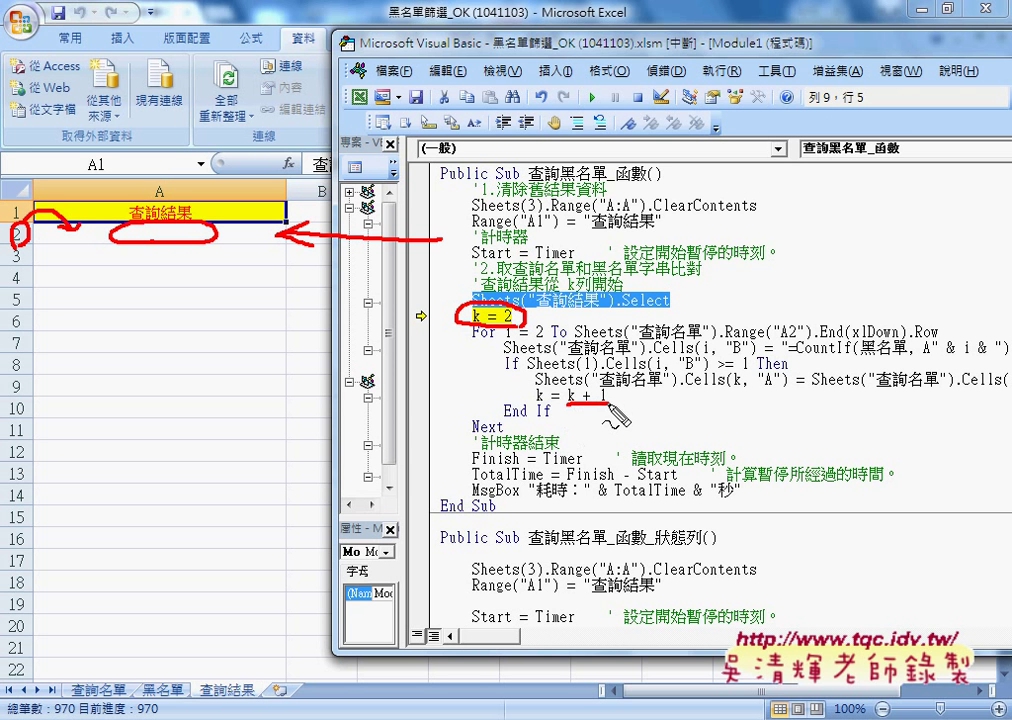
pyautogui.moveTo(167, 240)
pyautogui.mouseDown()
pyautogui.moveTo(167, 312)
pyautogui.moveTo(177, 309)
pyautogui.mouseUp()
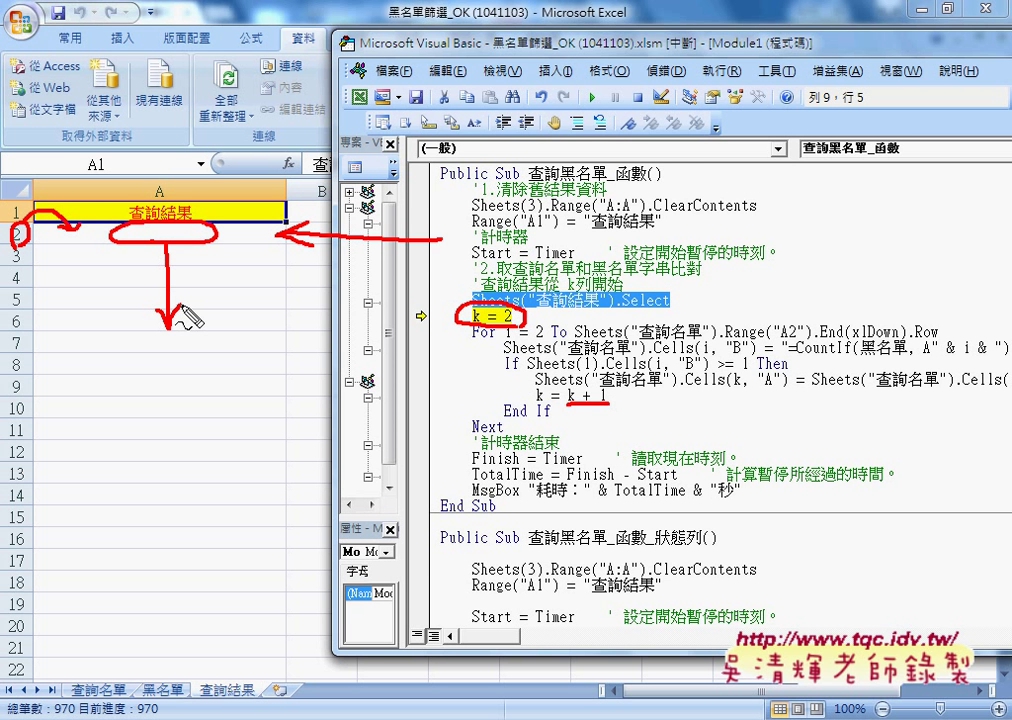
pyautogui.press('Escape')
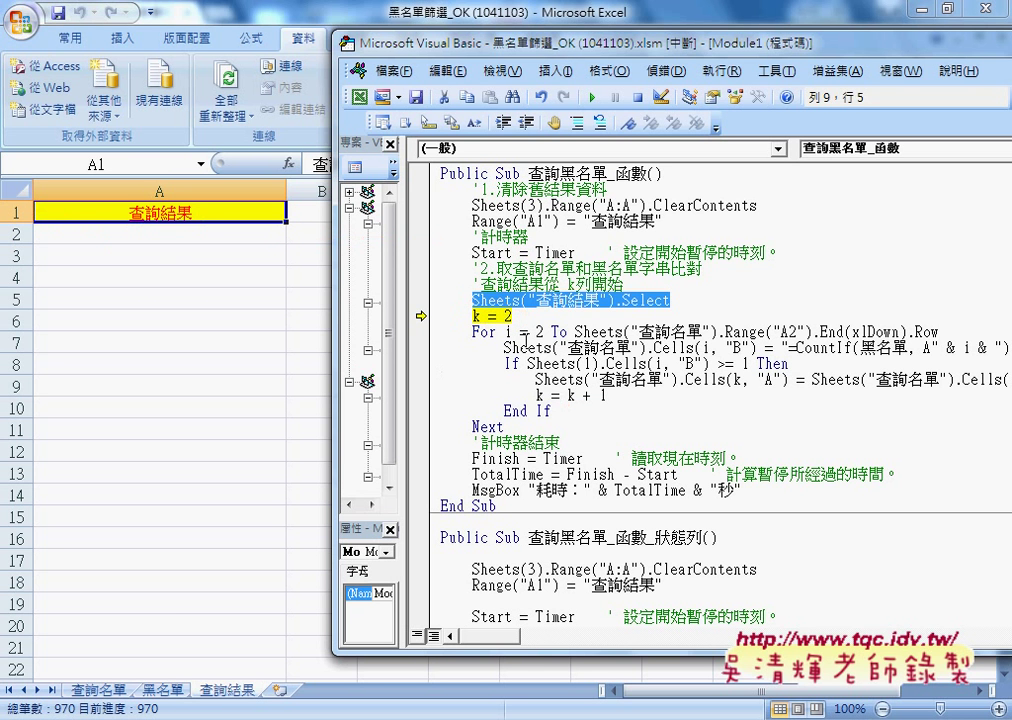
pyautogui.click(551, 331)
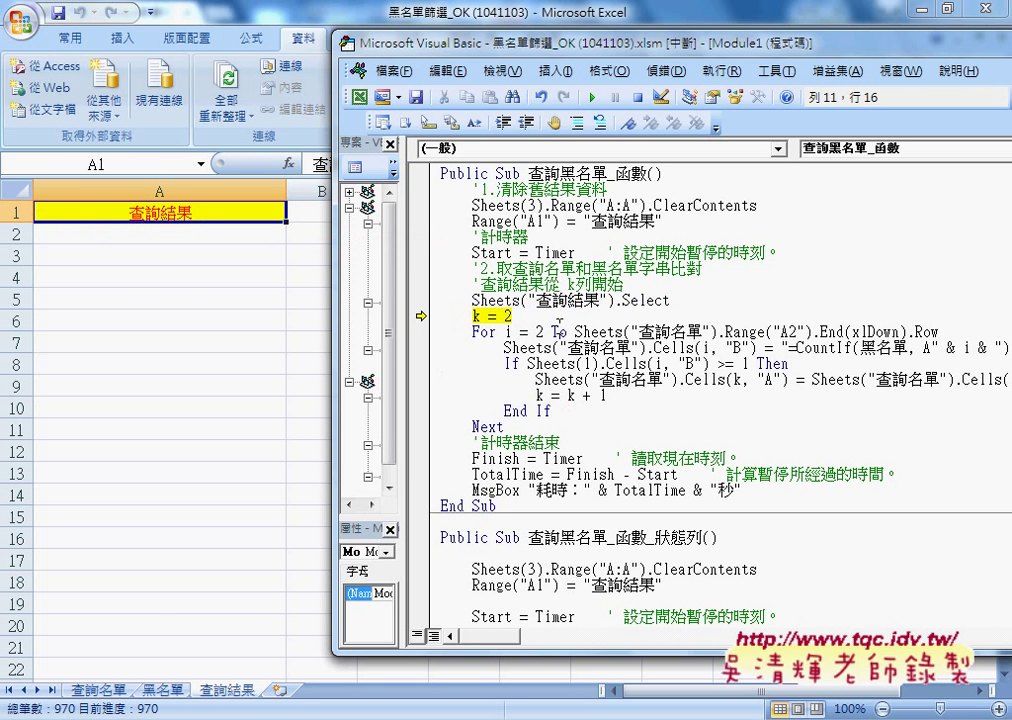
pyautogui.click(106, 692)
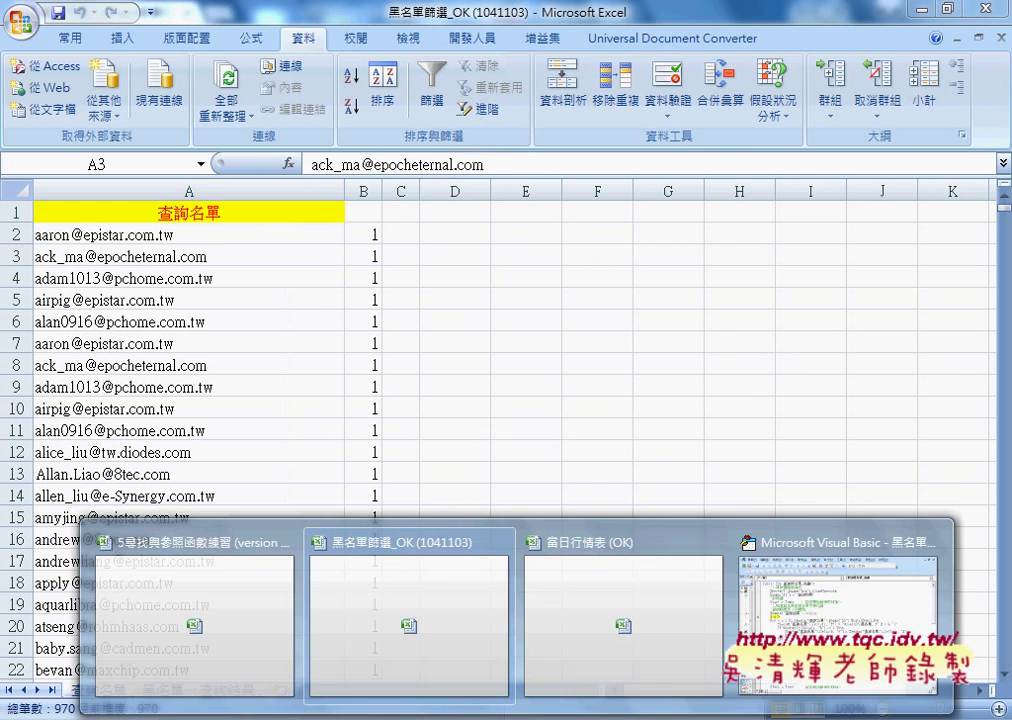
pyautogui.click(847, 598)
pyautogui.moveTo(541, 331); pyautogui.dragTo(716, 331)
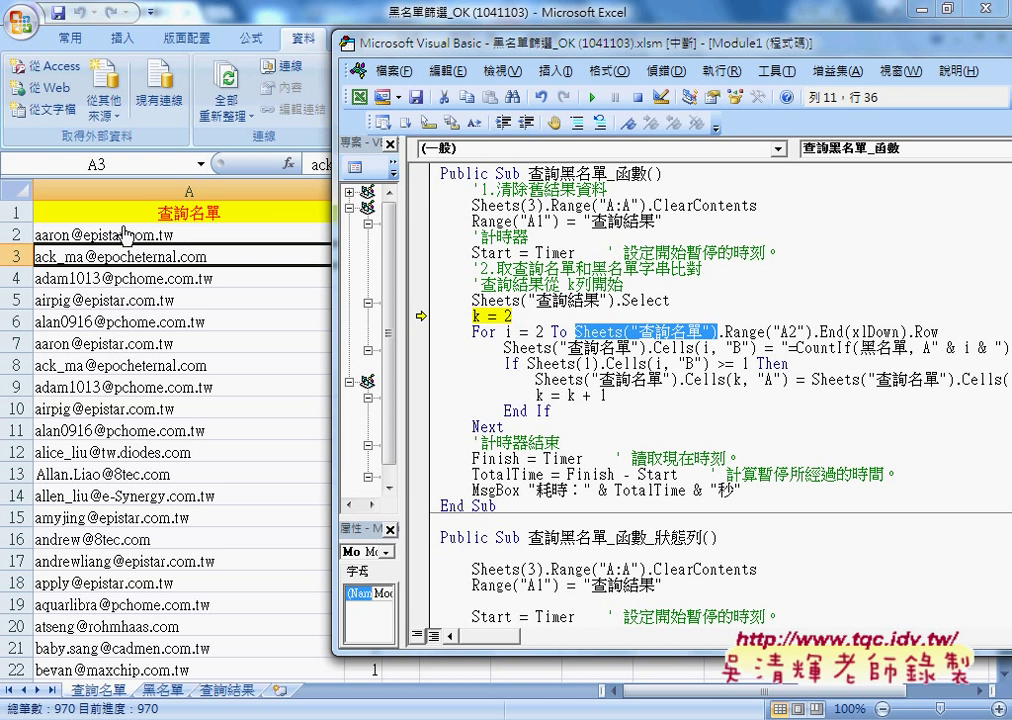
pyautogui.moveTo(946, 331); pyautogui.dragTo(727, 331)
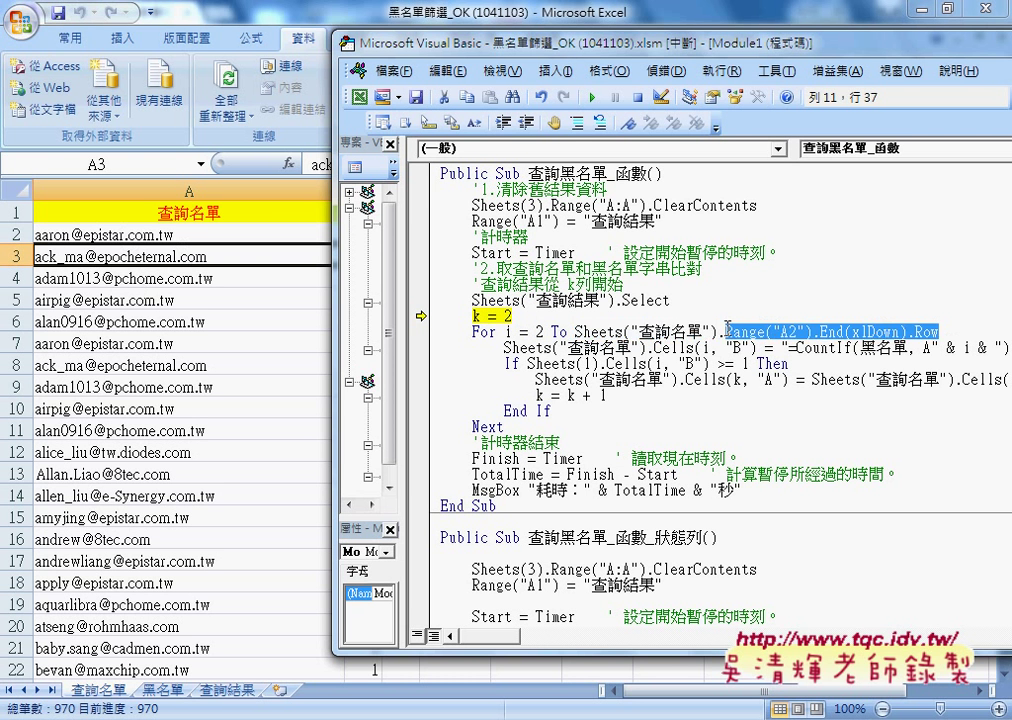
pyautogui.moveTo(571, 331); pyautogui.dragTo(718, 331)
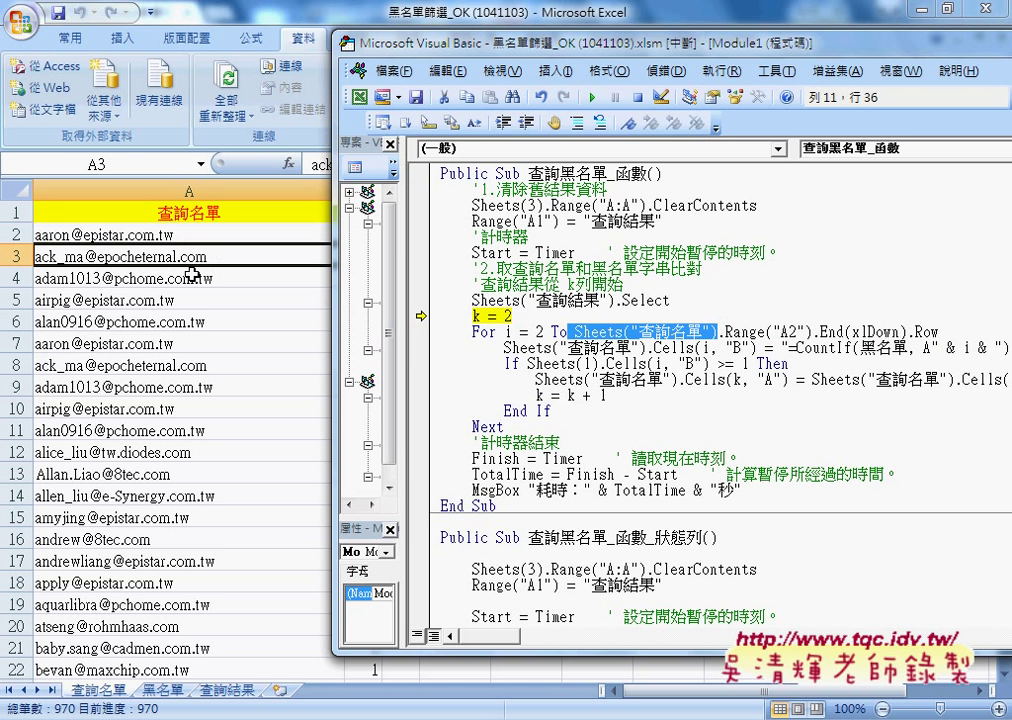
pyautogui.click(544, 331)
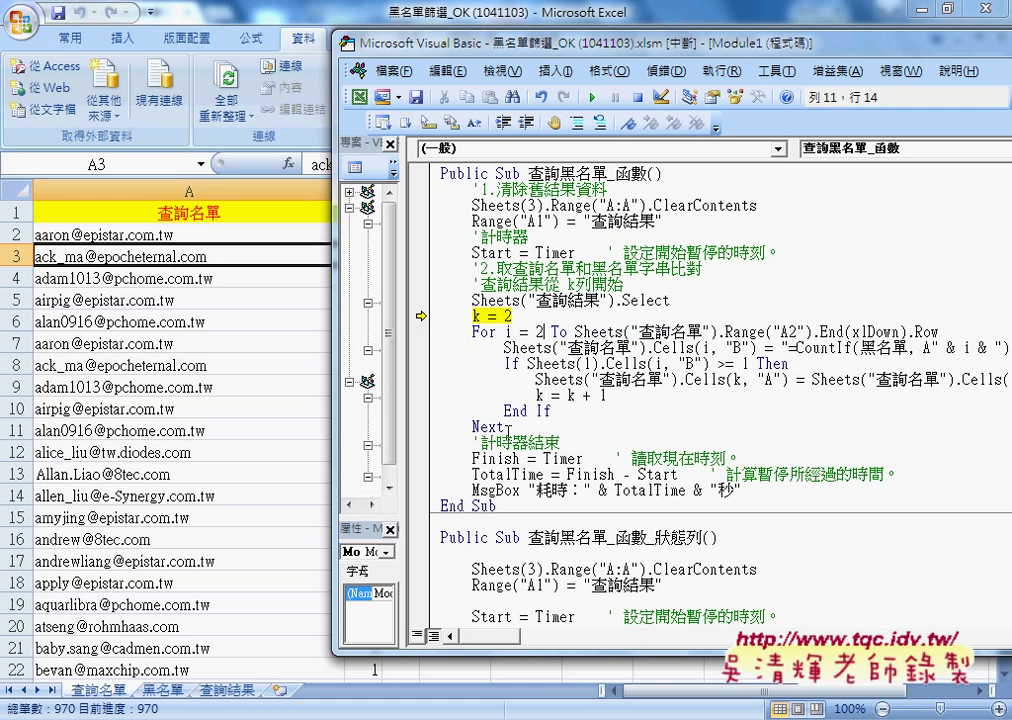
pyautogui.moveTo(504, 426); pyautogui.dragTo(456, 426)
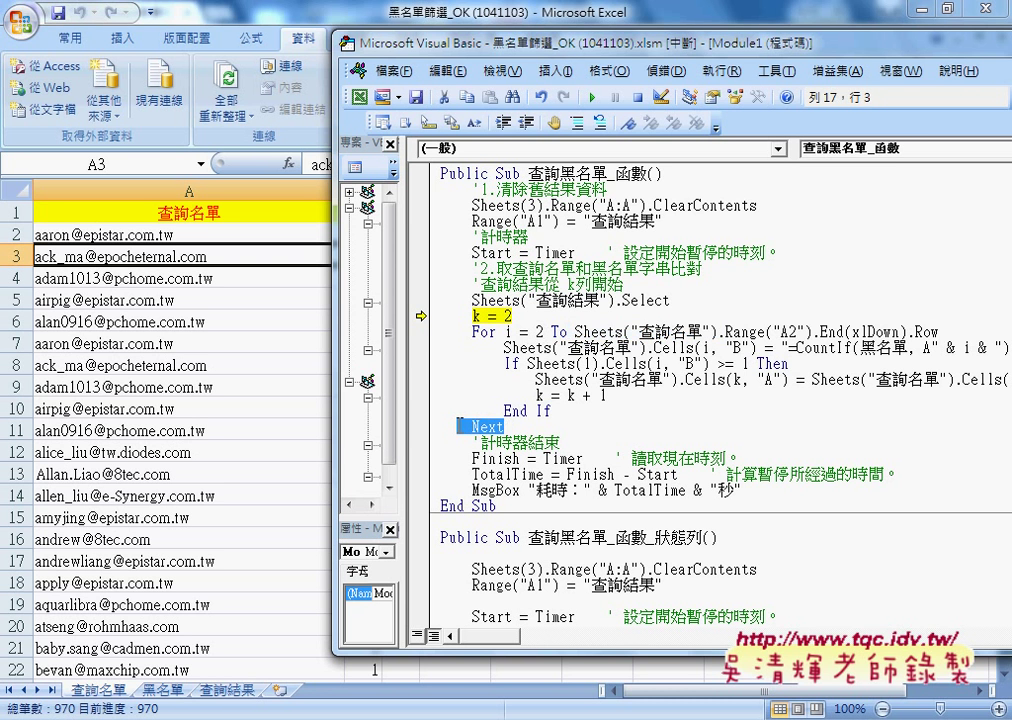
pyautogui.click(428, 335)
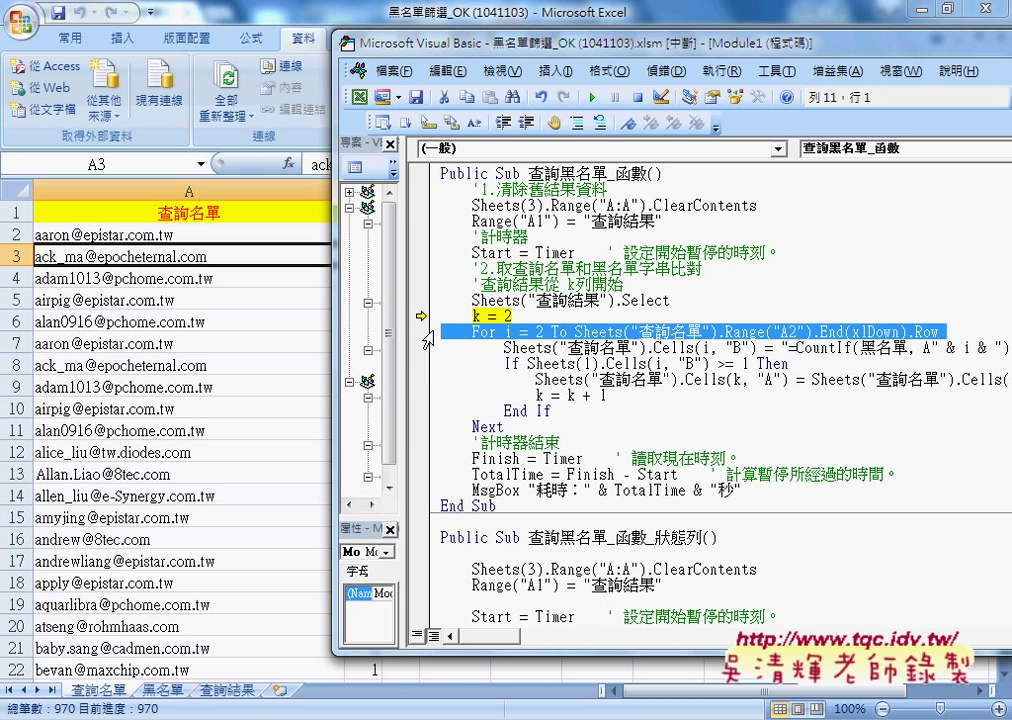
pyautogui.click(430, 427)
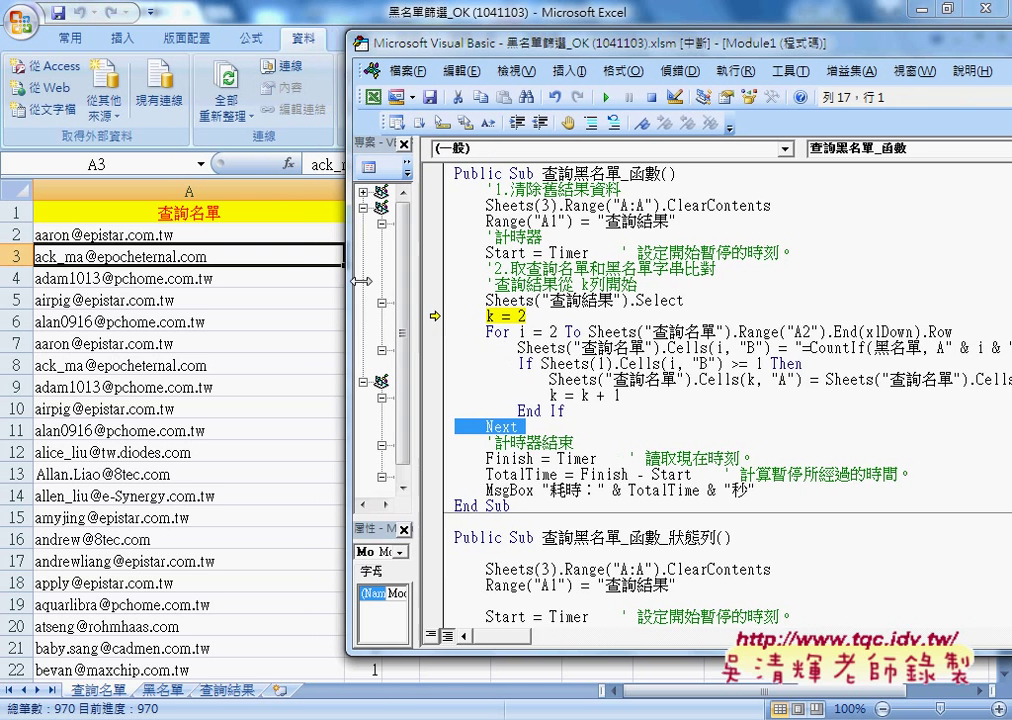
# Step: Review the CountIf formula string and its 查詢名單 Cells(i, "B") target in the code
pyautogui.moveTo(600, 43); pyautogui.dragTo(676, 43)
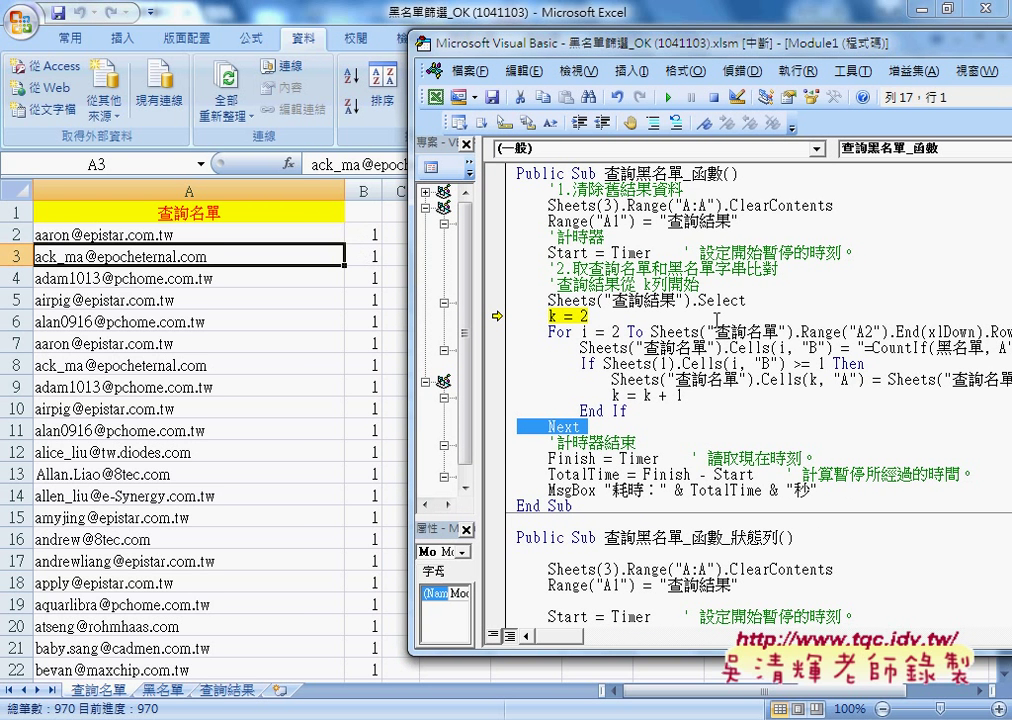
pyautogui.moveTo(492, 46); pyautogui.dragTo(451, 55)
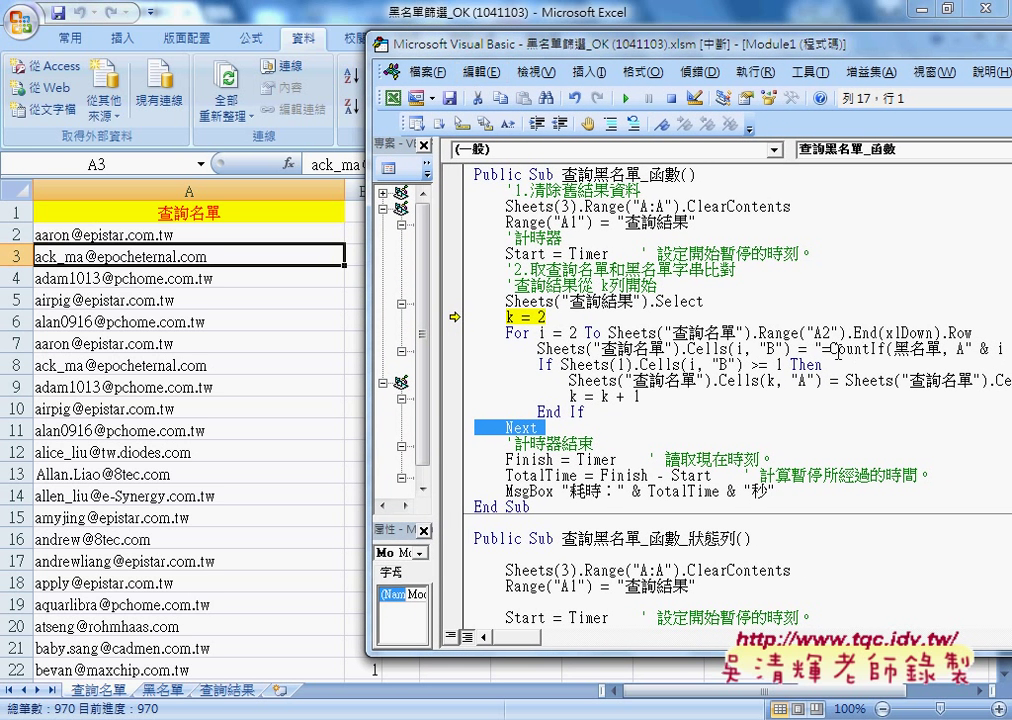
pyautogui.moveTo(823, 349); pyautogui.dragTo(883, 349)
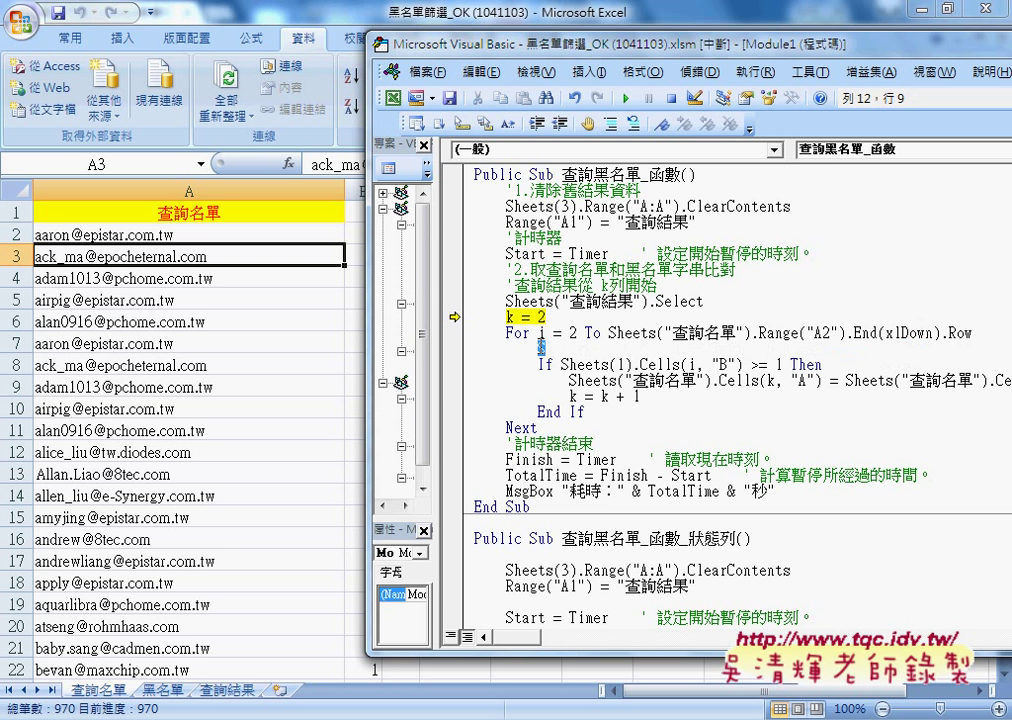
pyautogui.moveTo(537, 349); pyautogui.dragTo(682, 349)
pyautogui.moveTo(790, 349); pyautogui.dragTo(688, 349)
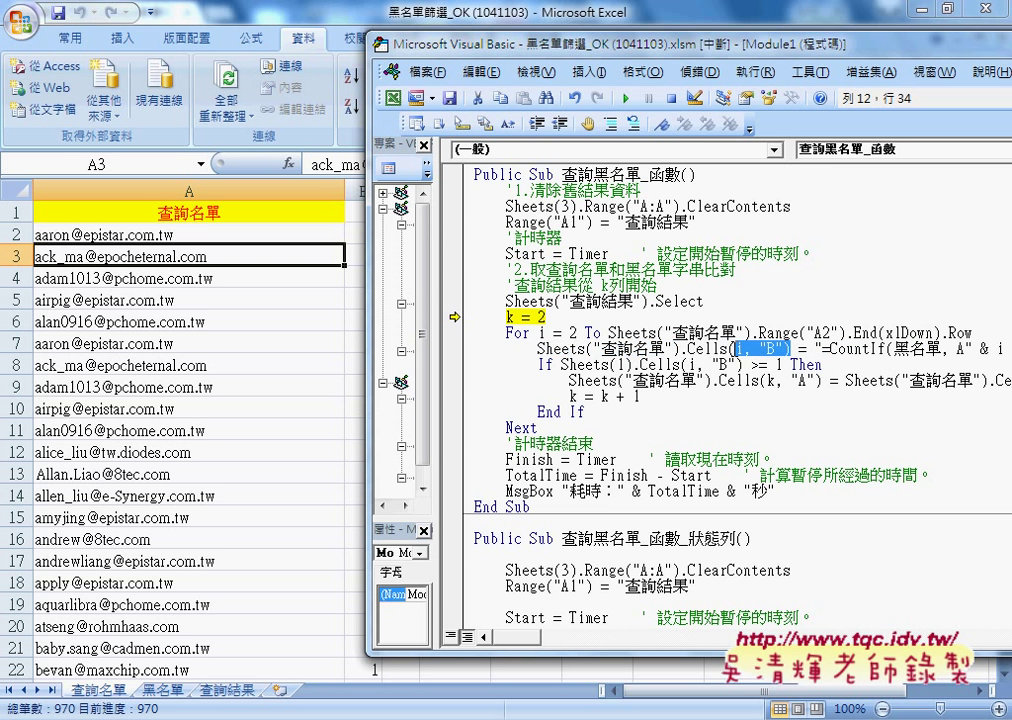
# Step: Copy B2's =COUNTIF(黑名單, A2) formula text from the formula bar and return to the code
pyautogui.click(300, 255)
pyautogui.click(368, 232)
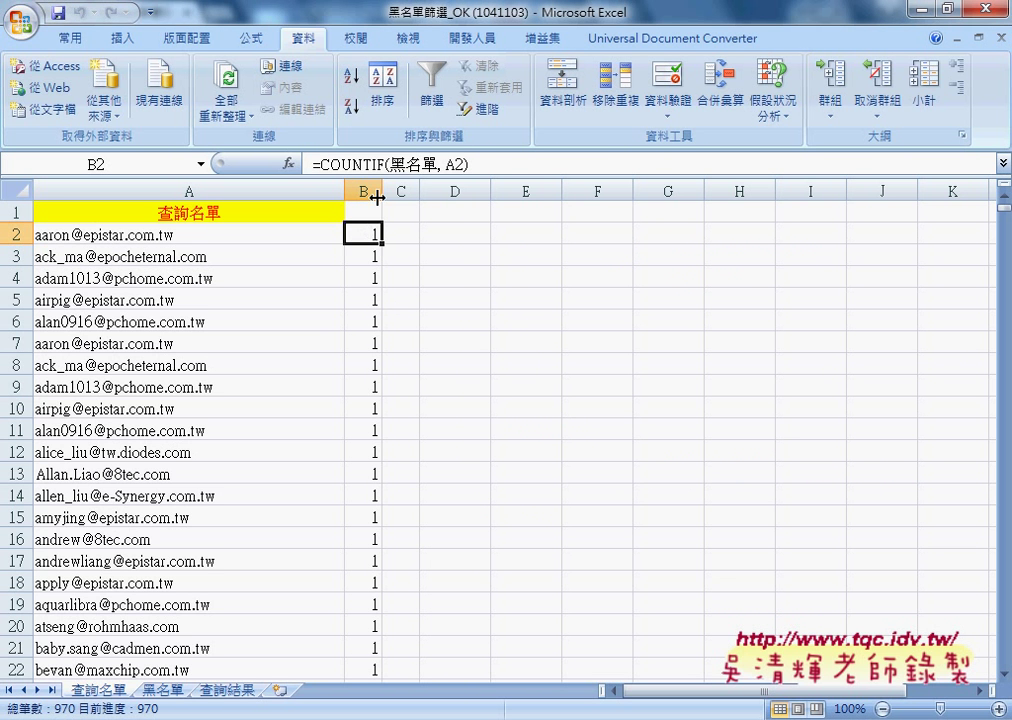
pyautogui.moveTo(495, 165); pyautogui.dragTo(312, 164)
pyautogui.rightClick(358, 170)
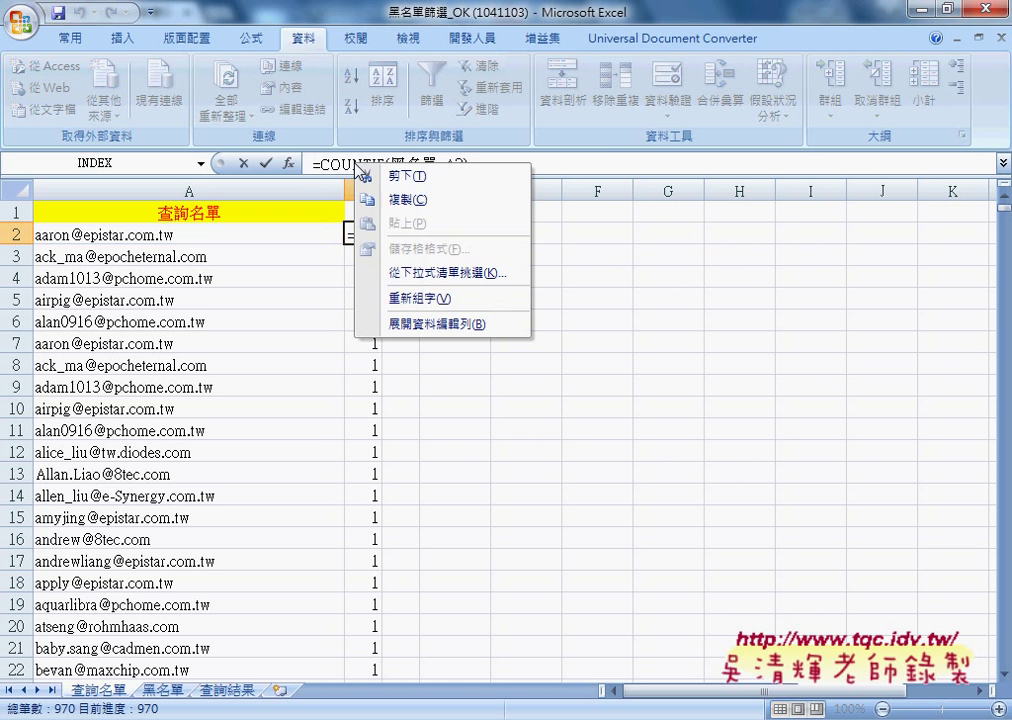
pyautogui.click(395, 199)
pyautogui.click(256, 164)
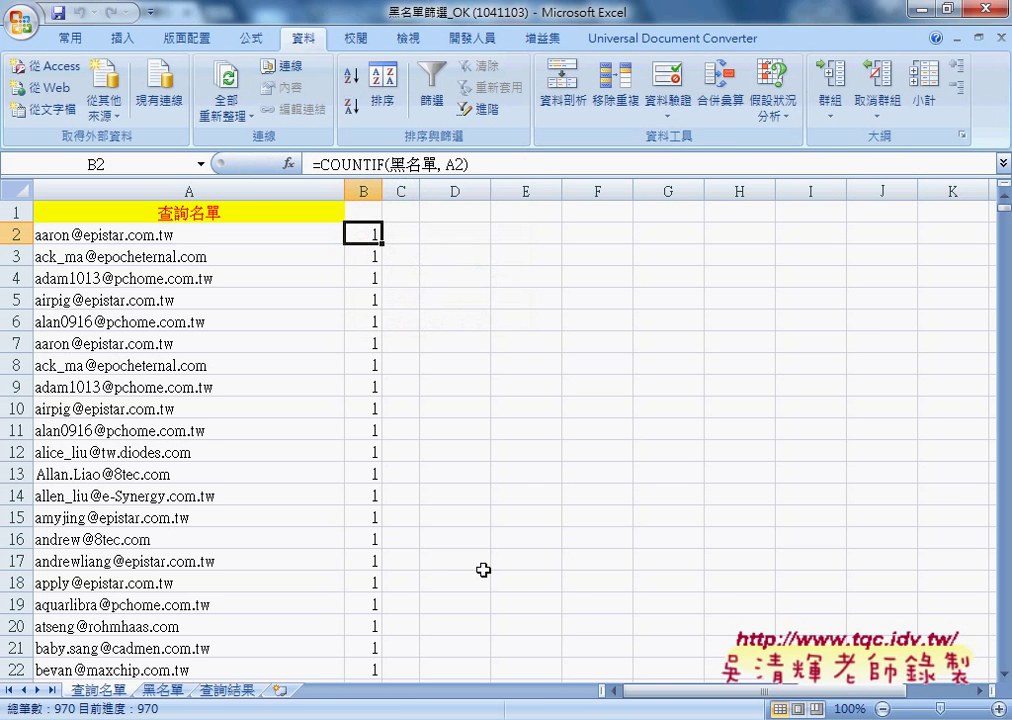
pyautogui.hotkey('alt', 'Tab')
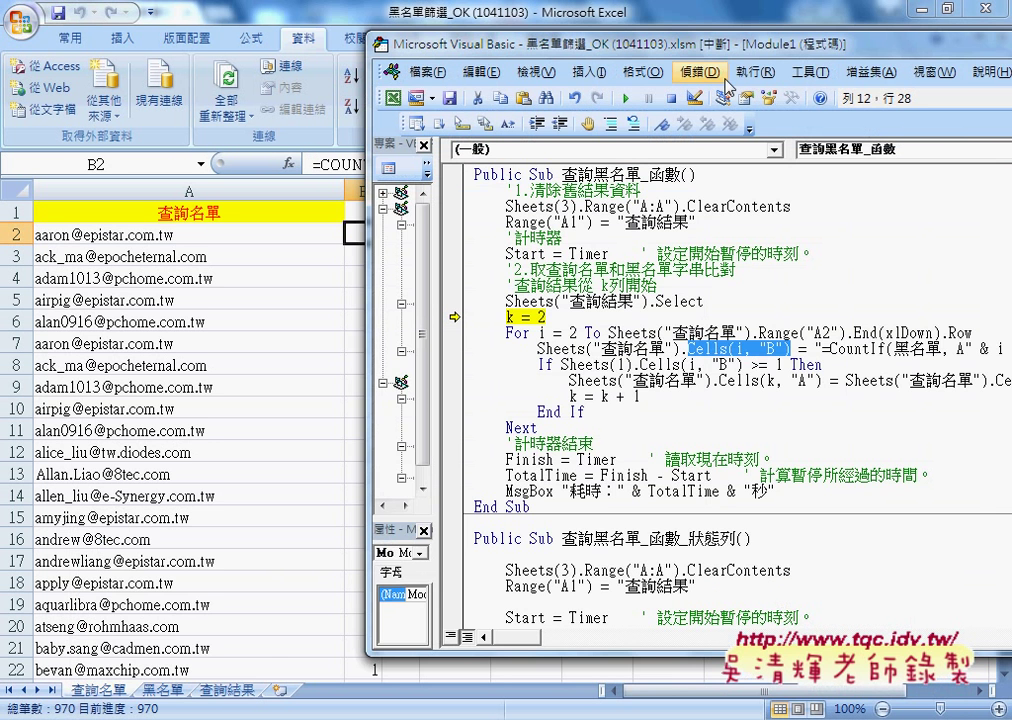
pyautogui.moveTo(580, 44); pyautogui.dragTo(413, 44)
pyautogui.moveTo(657, 347); pyautogui.dragTo(880, 347)
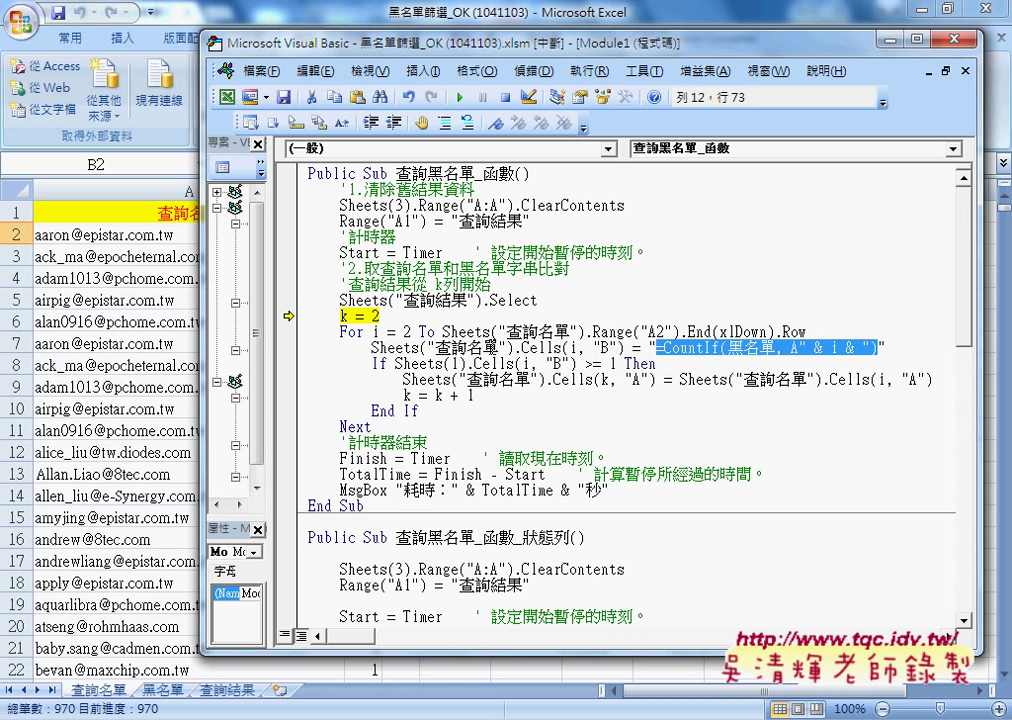
pyautogui.moveTo(517, 347); pyautogui.dragTo(372, 347)
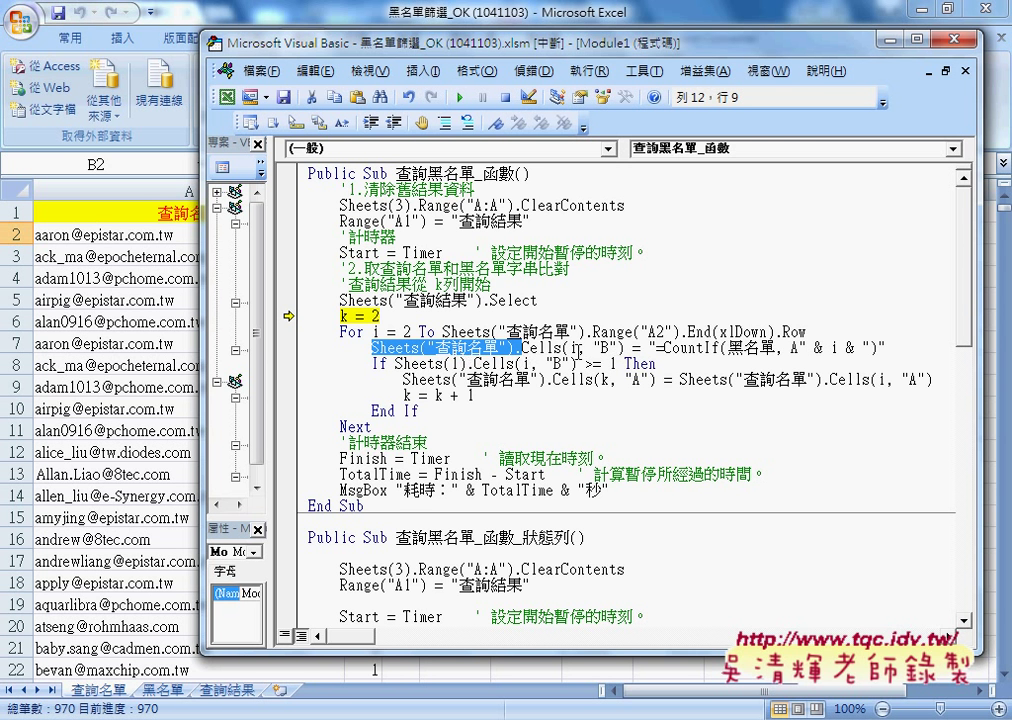
pyautogui.moveTo(201, 289); pyautogui.dragTo(393, 300)
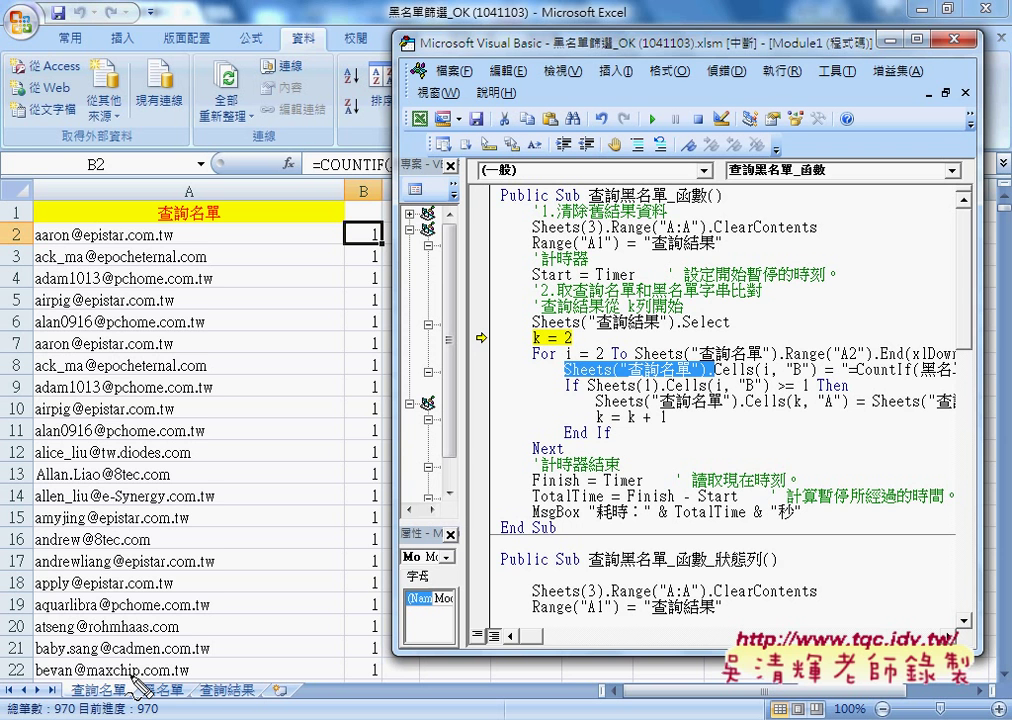
pyautogui.moveTo(128, 678)
pyautogui.mouseDown()
pyautogui.moveTo(58, 684)
pyautogui.moveTo(125, 705)
pyautogui.mouseUp()
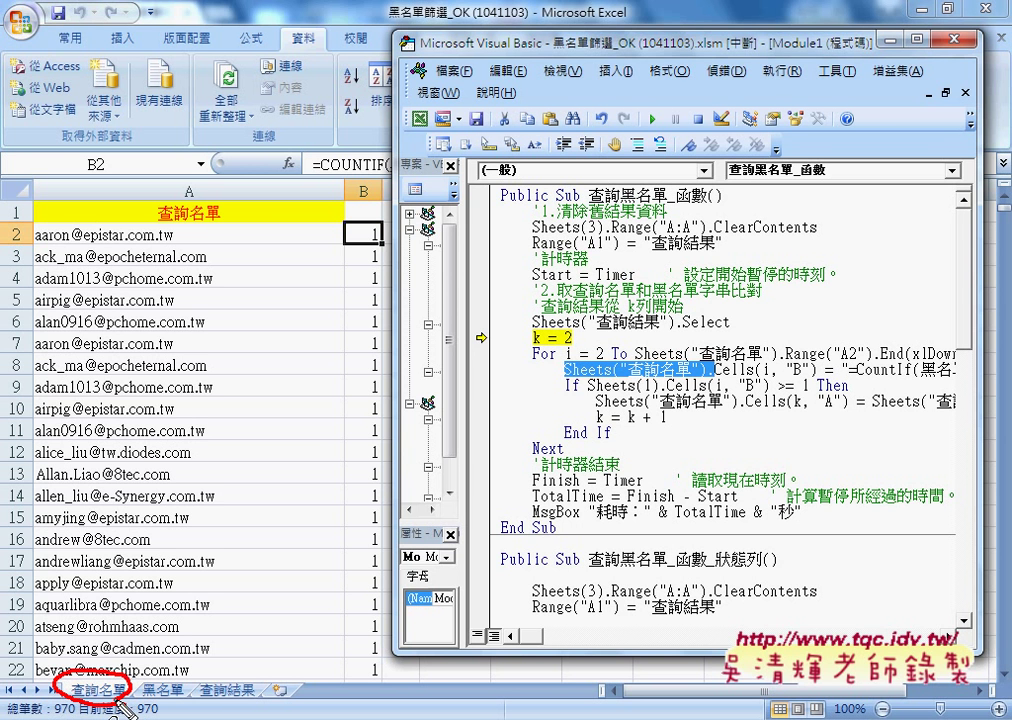
pyautogui.moveTo(582, 375); pyautogui.dragTo(606, 373)
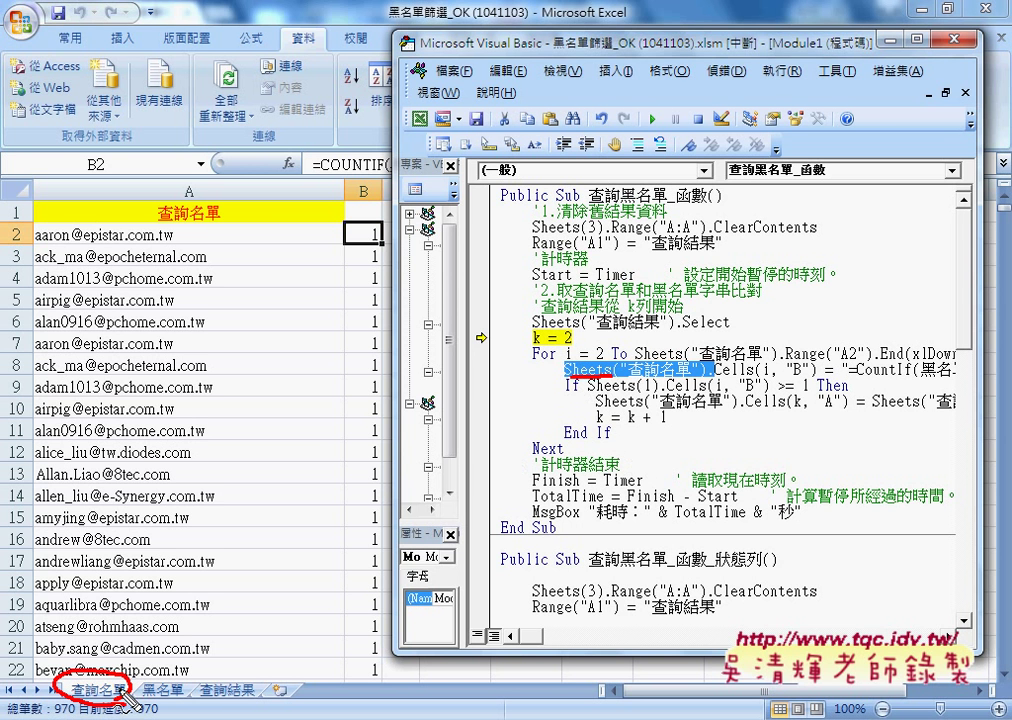
pyautogui.moveTo(362, 178)
pyautogui.mouseDown()
pyautogui.moveTo(346, 194)
pyautogui.moveTo(372, 208)
pyautogui.mouseUp()
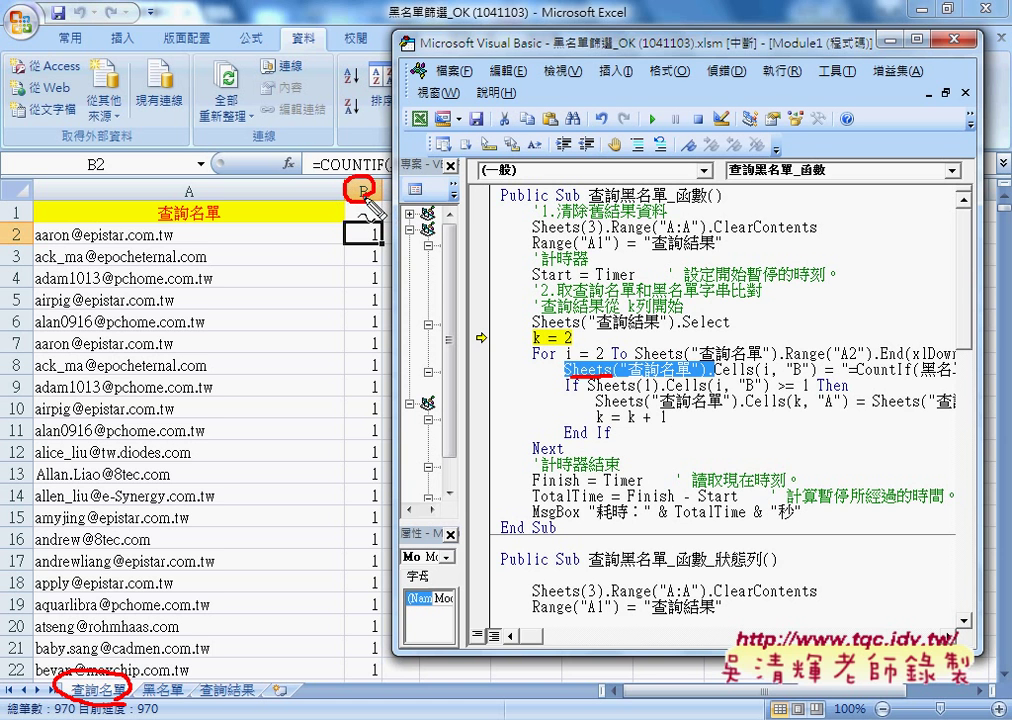
pyautogui.moveTo(722, 380); pyautogui.dragTo(812, 378)
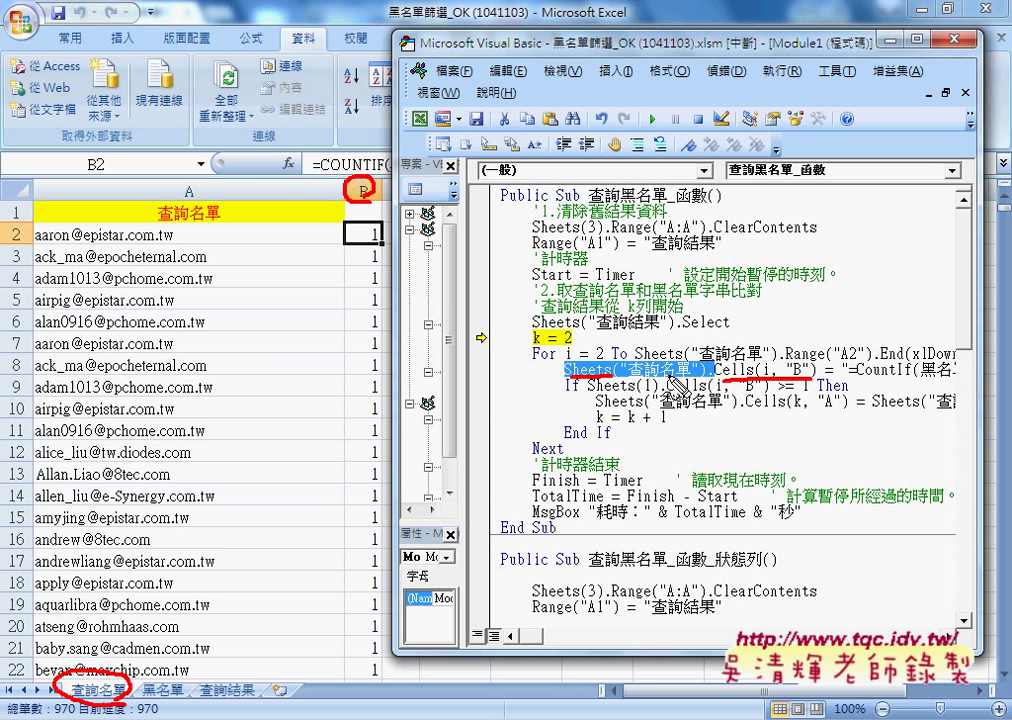
pyautogui.press('Escape')
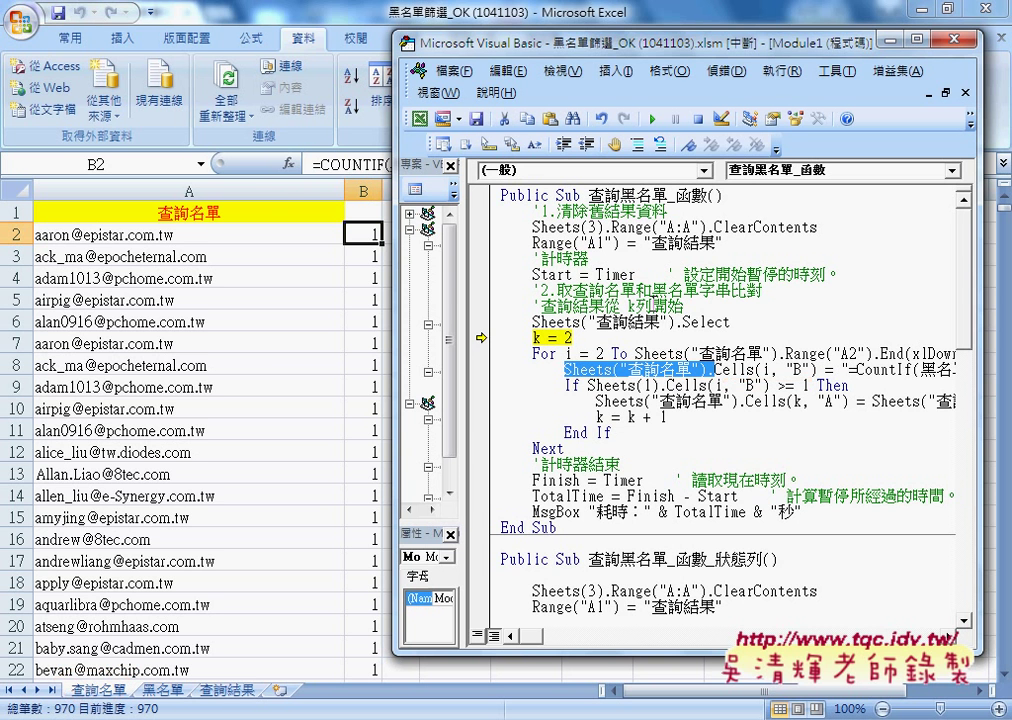
pyautogui.moveTo(394, 300); pyautogui.dragTo(54, 304)
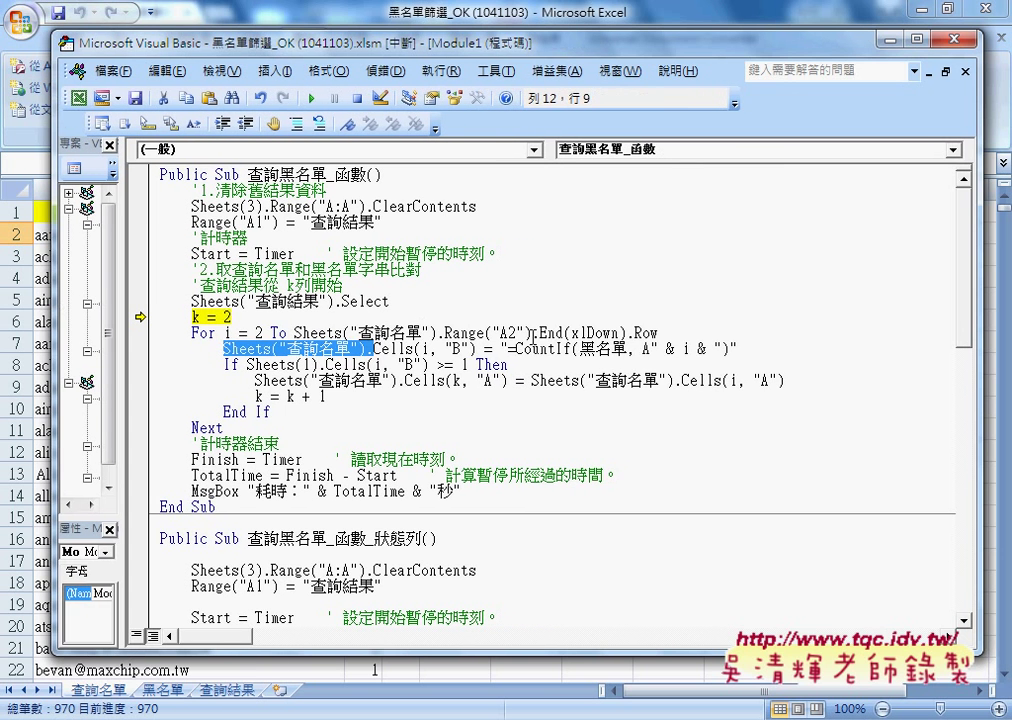
# Step: Replace the old CountIf string with the pasted COUNTIF(黑名單, A…) formula, concatenating row i
pyautogui.moveTo(509, 349); pyautogui.dragTo(729, 349)
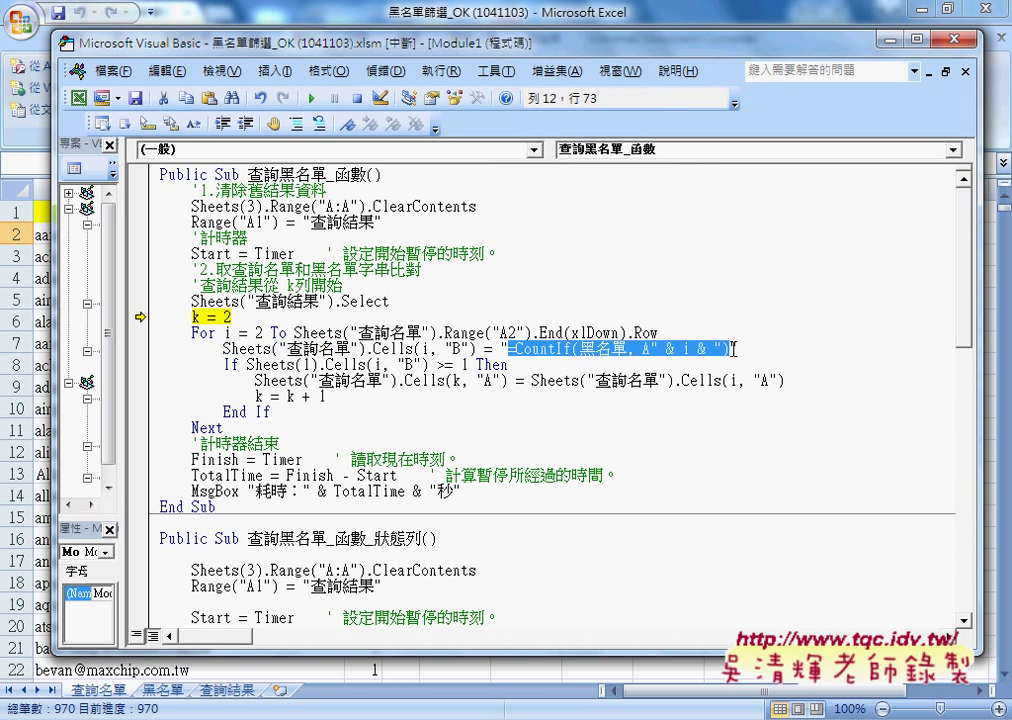
pyautogui.press('Delete')
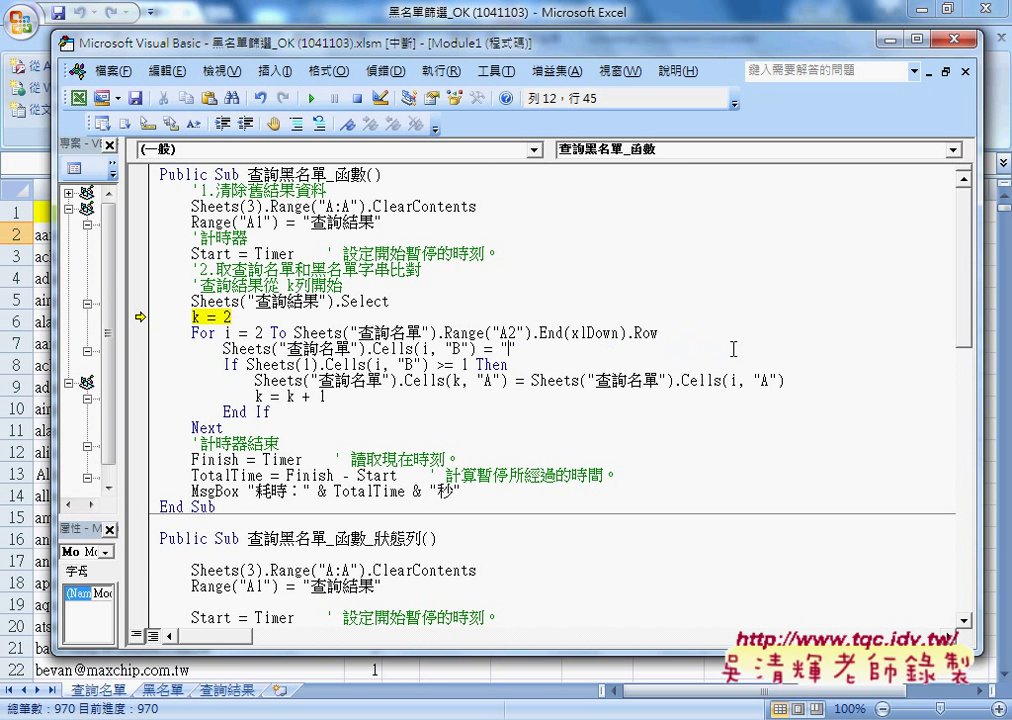
pyautogui.hotkey('ctrl', 'v')
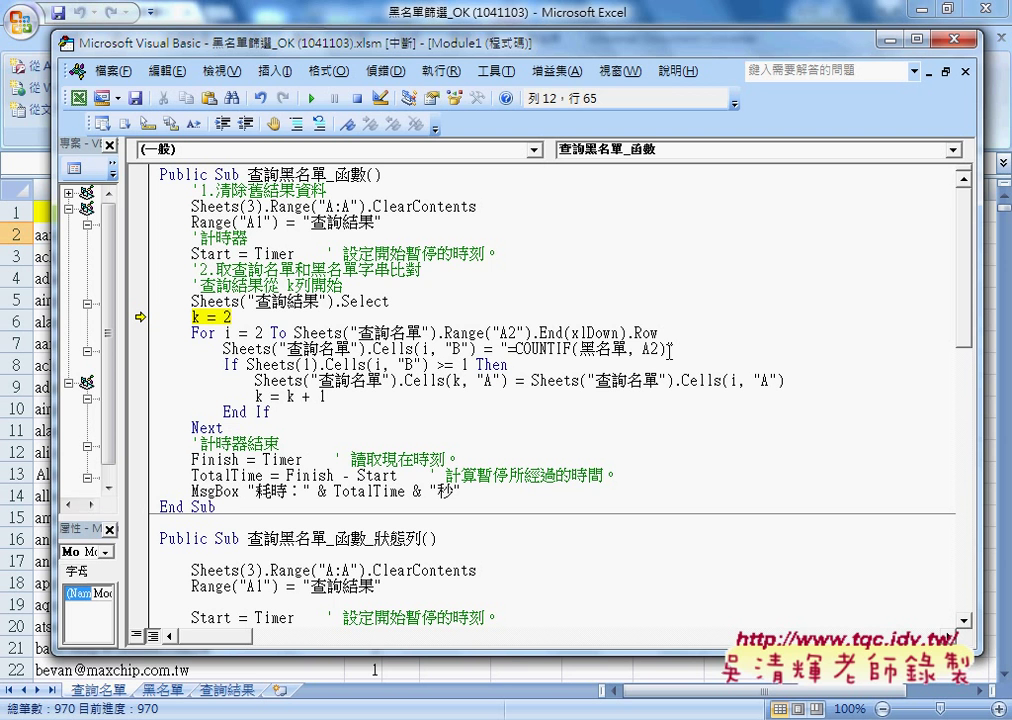
pyautogui.hotkey('shift', 'Left')
pyautogui.write('""')
pyautogui.write('&&')
pyautogui.write('ㄢ')
pyautogui.write('i')
pyautogui.press('Right')
pyautogui.press('Right')
pyautogui.write('&')
# Step: Move and narrow the code window to reveal 查詢名單 column B results
pyautogui.moveTo(790, 348)
pyautogui.mouseDown()
pyautogui.moveTo(476, 348)
pyautogui.moveTo(501, 348)
pyautogui.mouseUp()
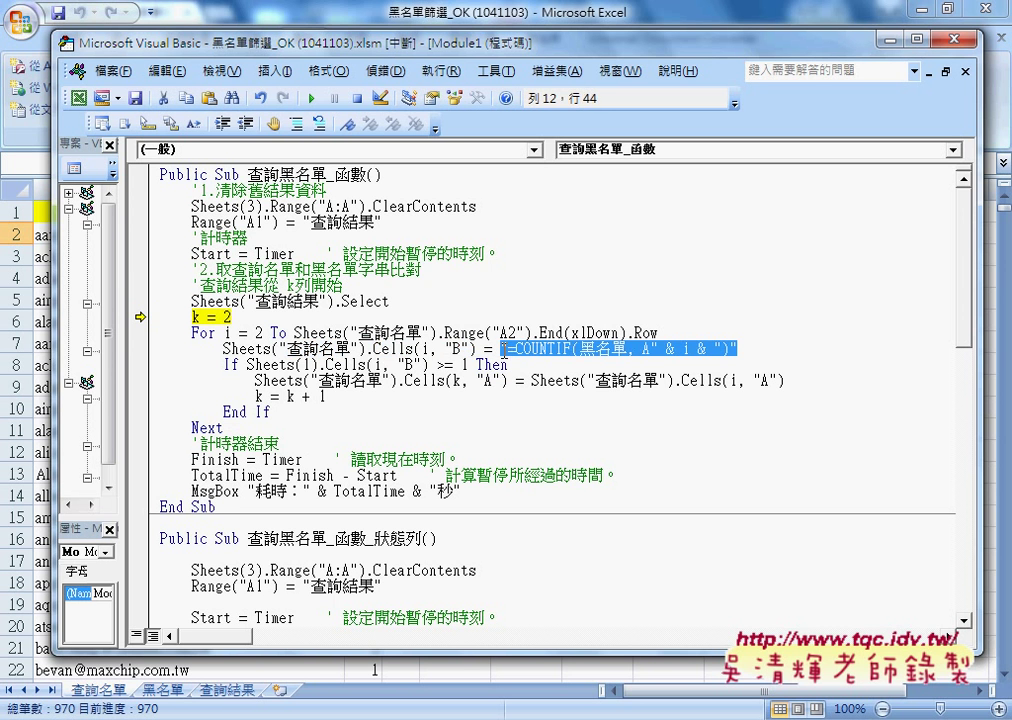
pyautogui.moveTo(325, 44); pyautogui.dragTo(529, 47)
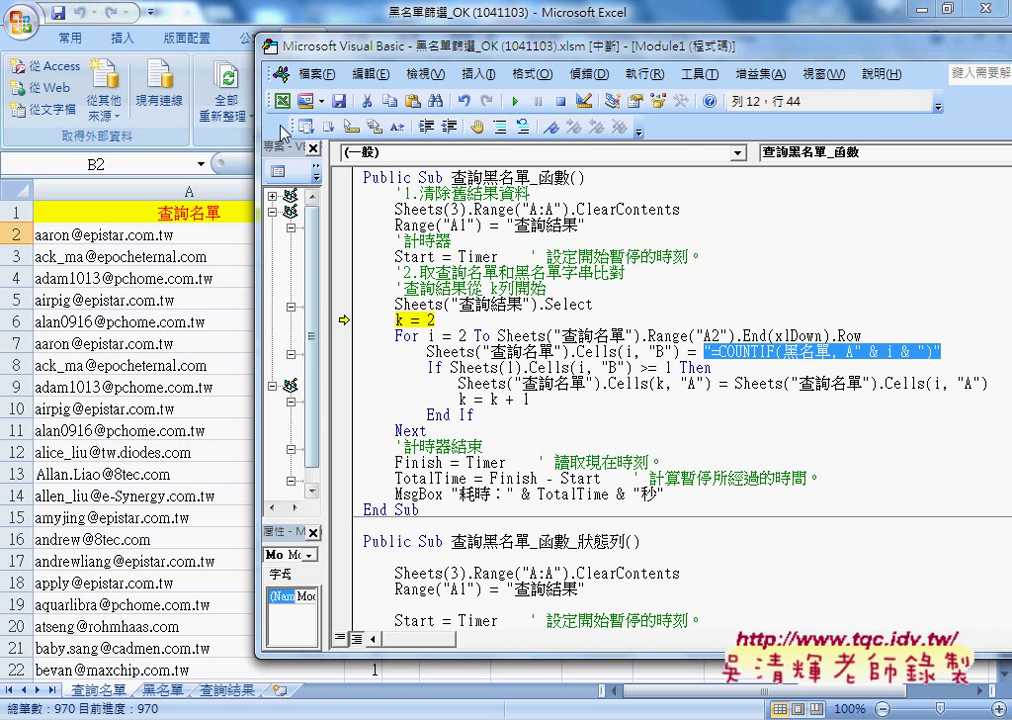
pyautogui.moveTo(258, 134); pyautogui.dragTo(414, 134)
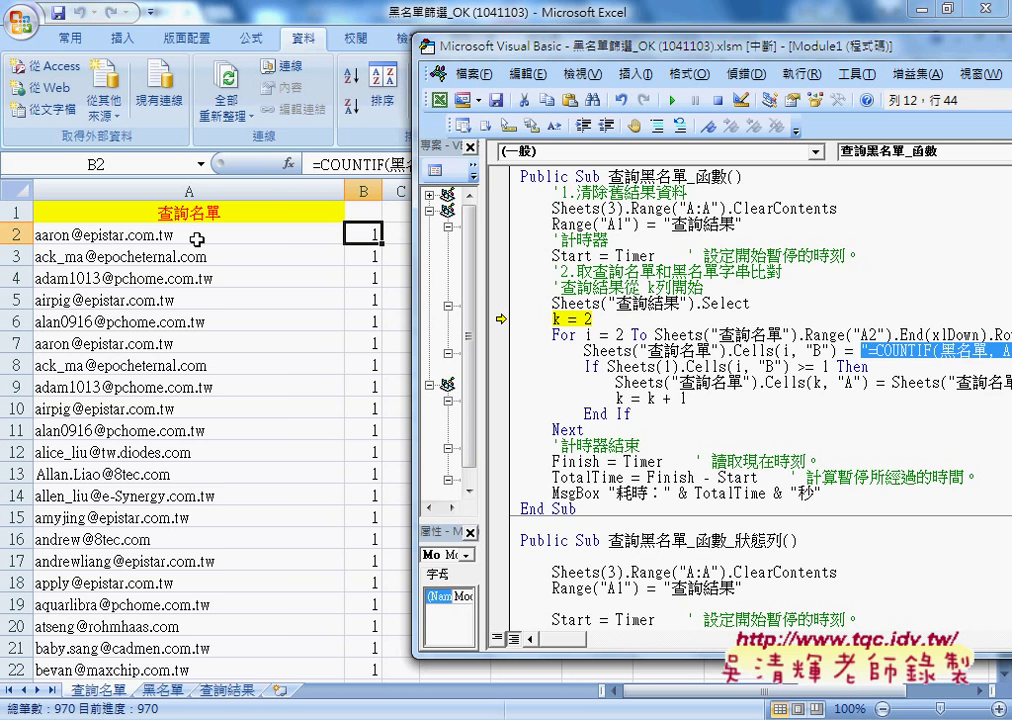
# Step: Select A2 on the 查詢結果 sheet, then bring the macro code back
pyautogui.click(230, 690)
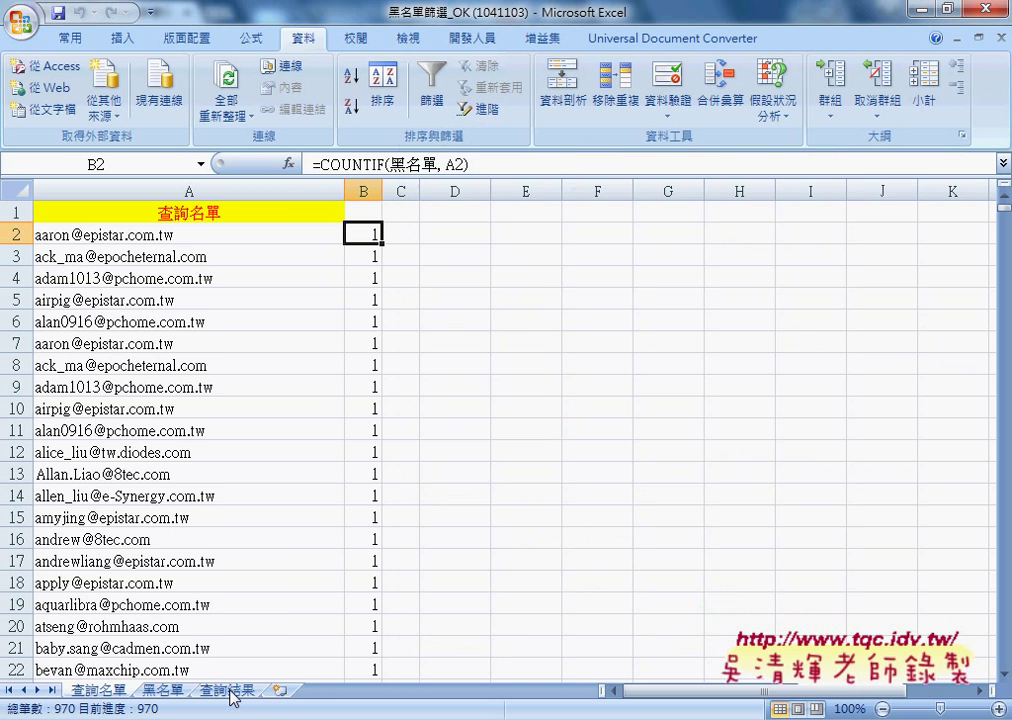
pyautogui.click(212, 233)
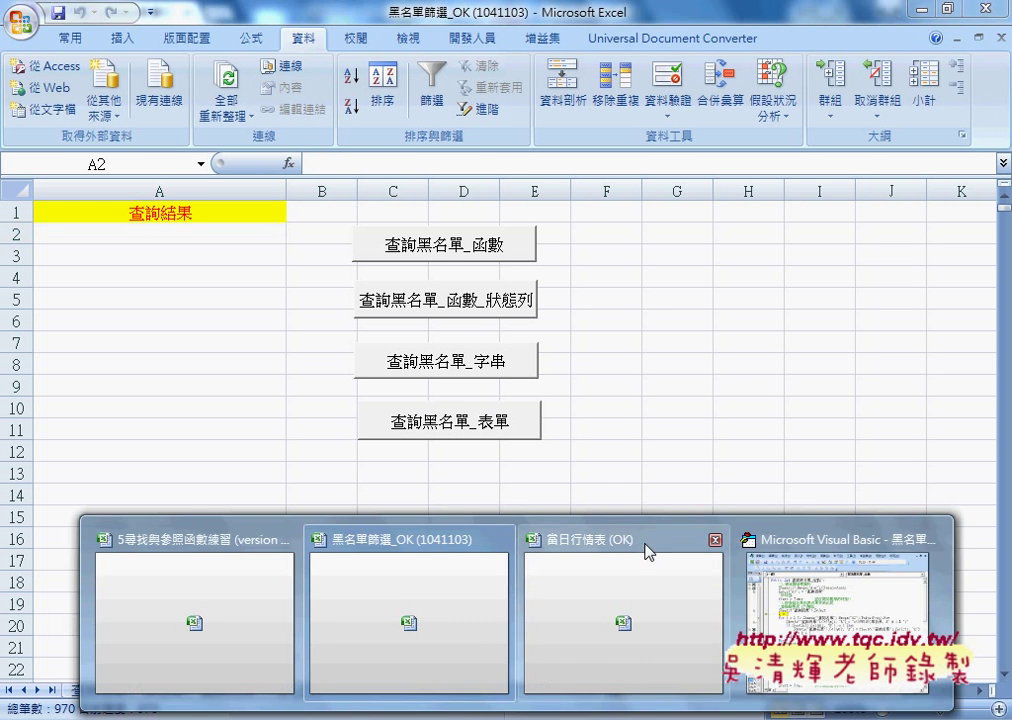
pyautogui.click(850, 590)
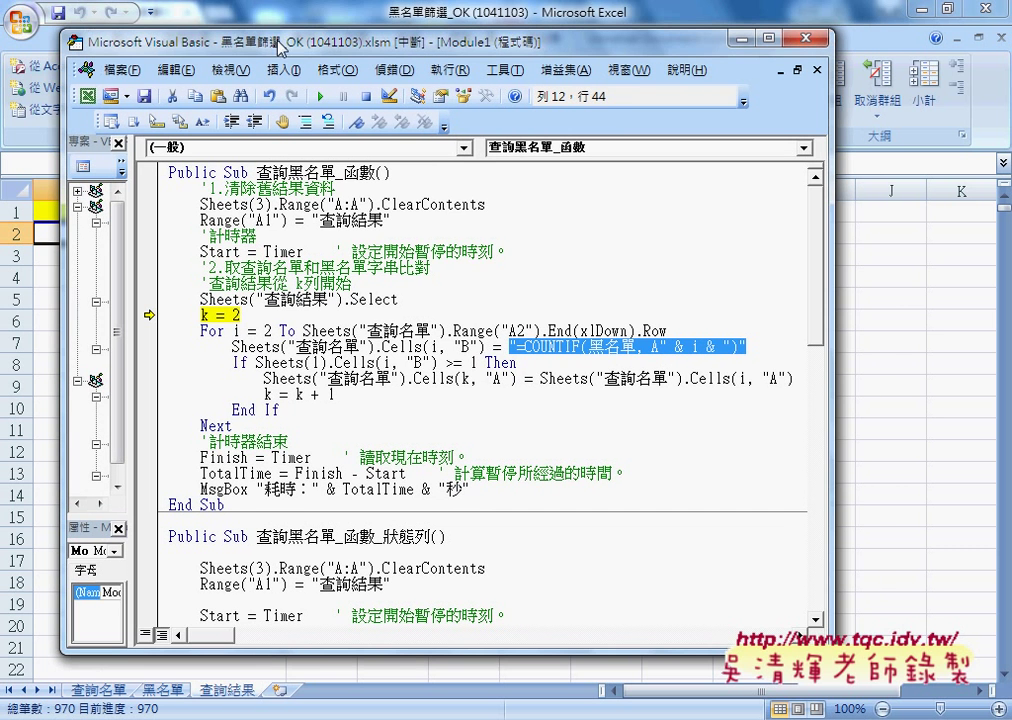
pyautogui.moveTo(632, 50); pyautogui.dragTo(280, 46)
# Step: Replace the 1 in Sheets(1) on the If line with 查詢名單
pyautogui.moveTo(256, 362); pyautogui.dragTo(368, 347)
pyautogui.hotkey('ctrl', 'c')
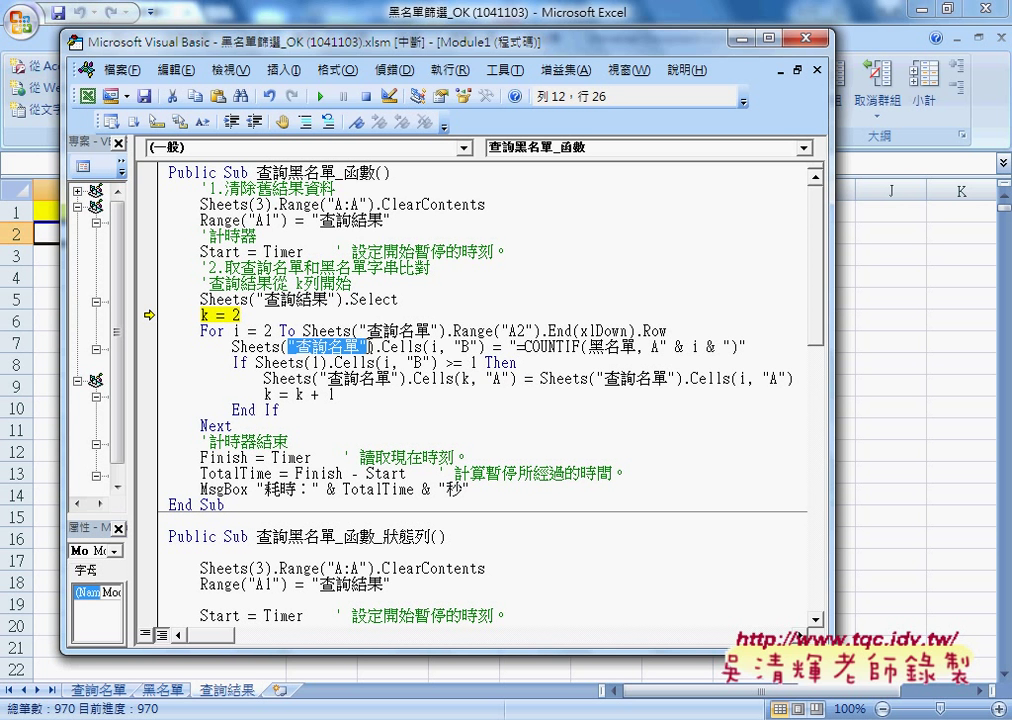
pyautogui.doubleClick(315, 362)
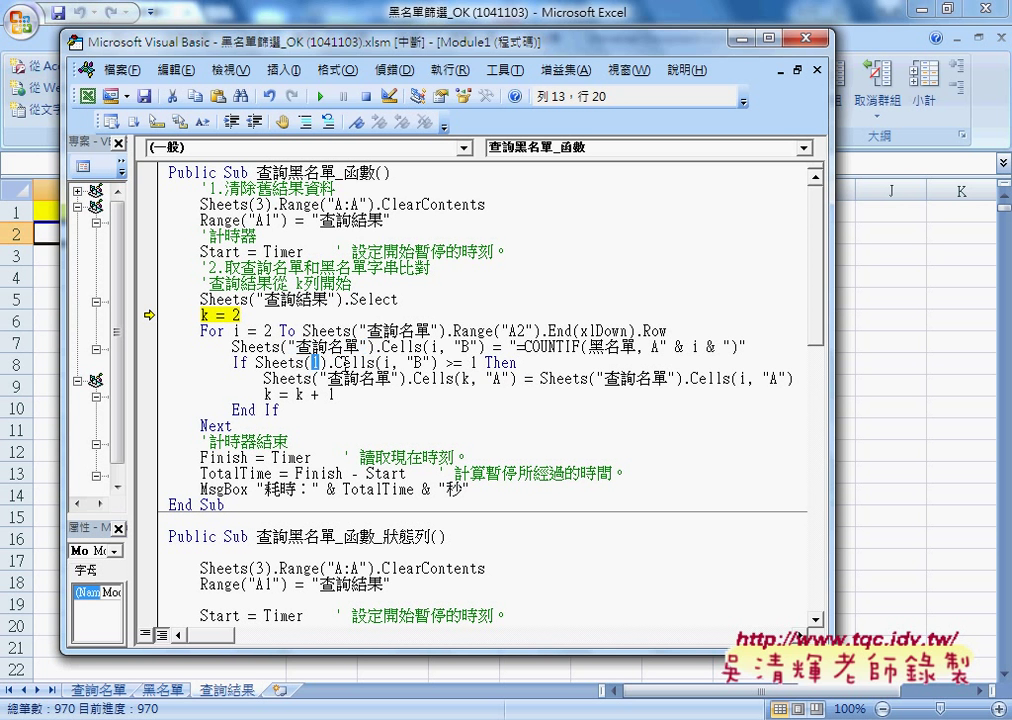
pyautogui.hotkey('ctrl', 'v')
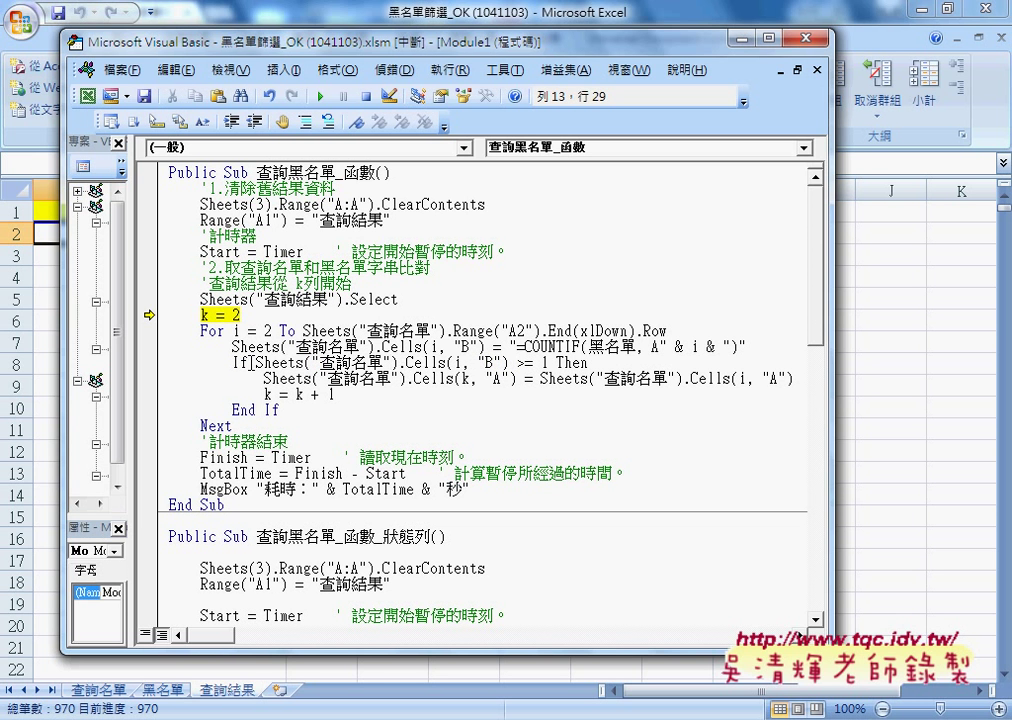
# Step: Review the If condition testing 查詢名單 column B >= 1 and the lines after it
pyautogui.moveTo(257, 362); pyautogui.dragTo(511, 362)
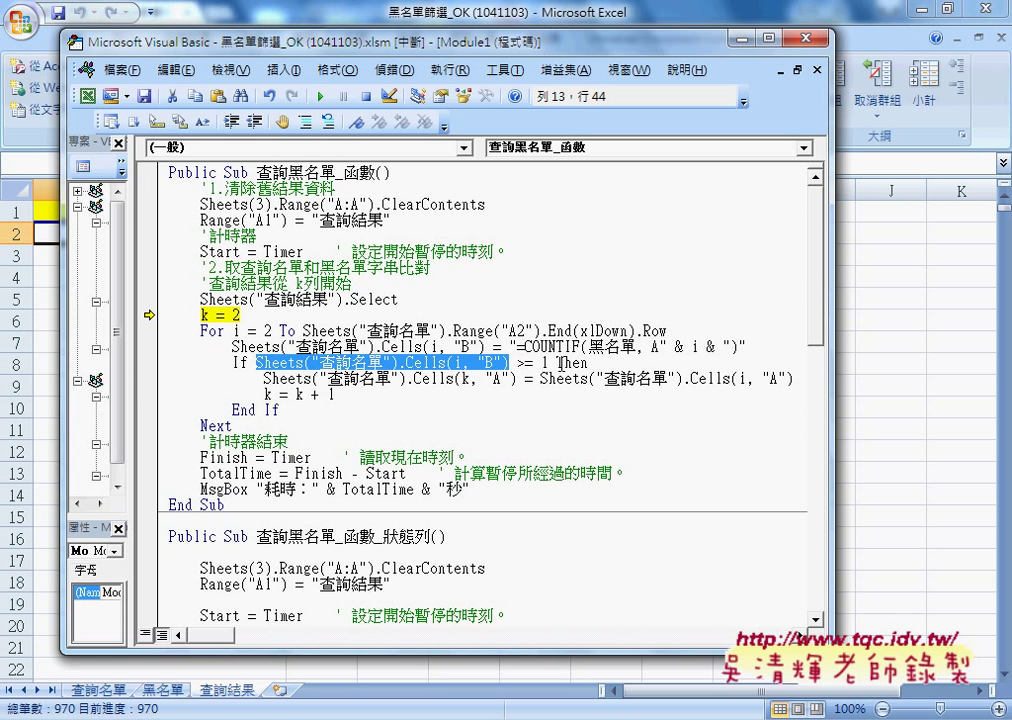
pyautogui.moveTo(549, 362); pyautogui.dragTo(515, 362)
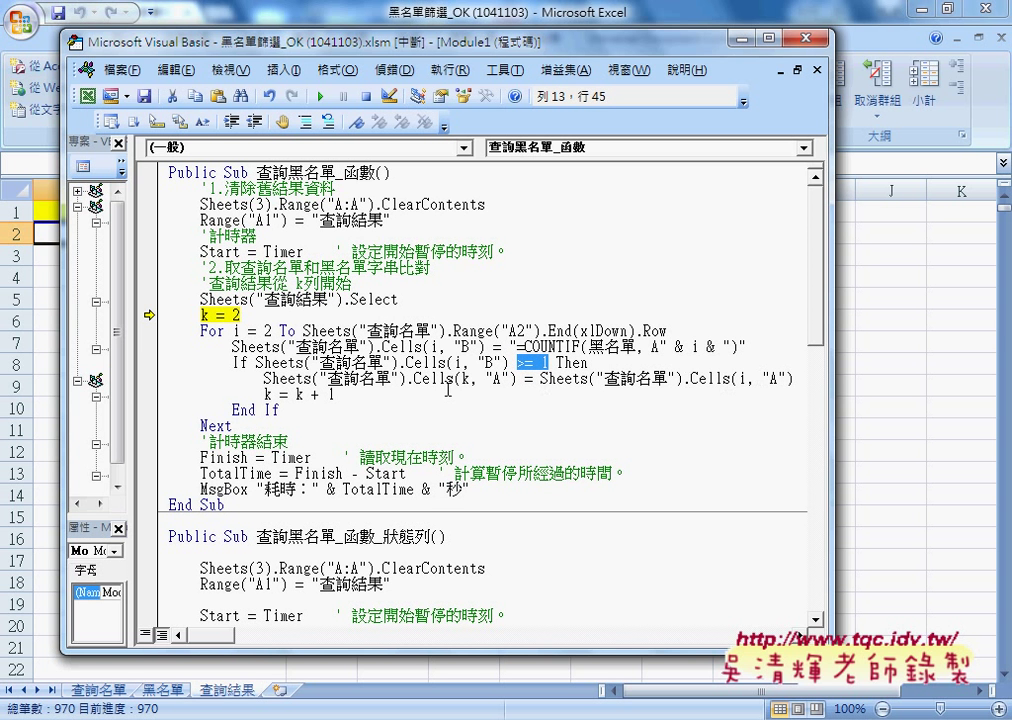
pyautogui.moveTo(256, 362); pyautogui.dragTo(511, 366)
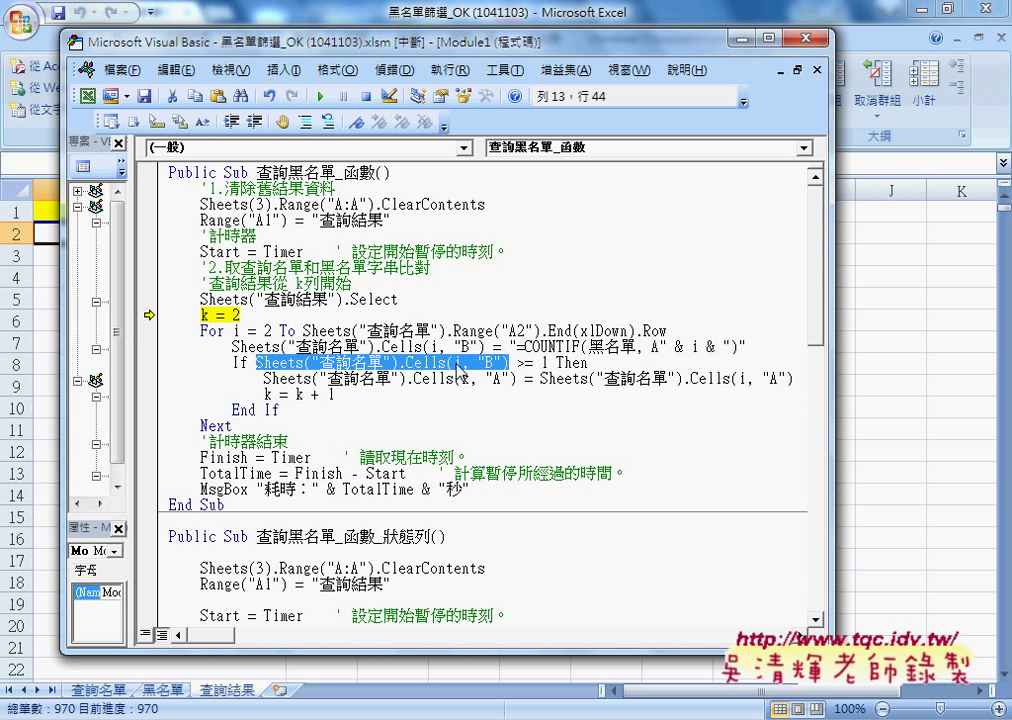
pyautogui.moveTo(460, 370); pyautogui.dragTo(340, 360)
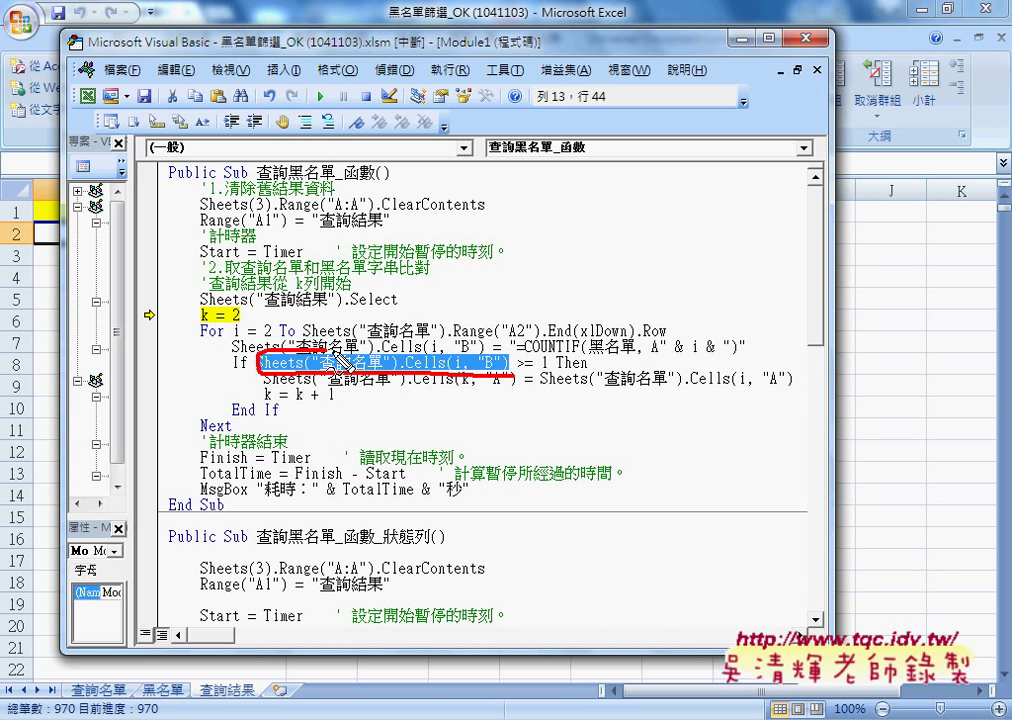
pyautogui.moveTo(515, 365)
pyautogui.mouseDown()
pyautogui.moveTo(665, 372)
pyautogui.moveTo(695, 345)
pyautogui.mouseUp()
pyautogui.moveTo(766, 383); pyautogui.dragTo(785, 379)
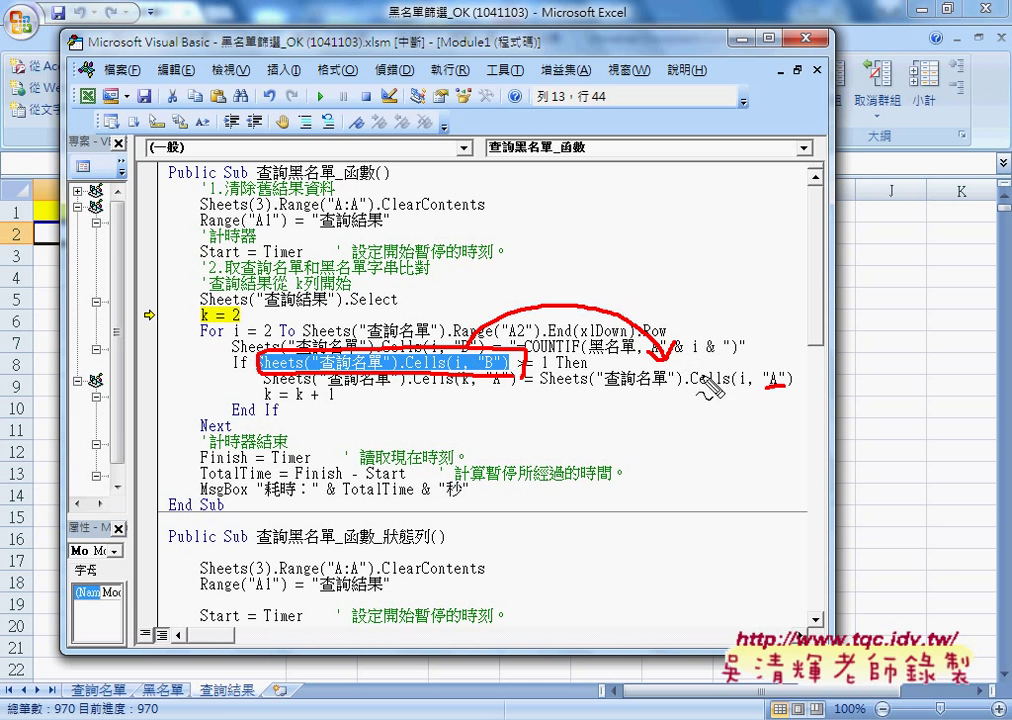
pyautogui.moveTo(535, 386); pyautogui.dragTo(512, 410)
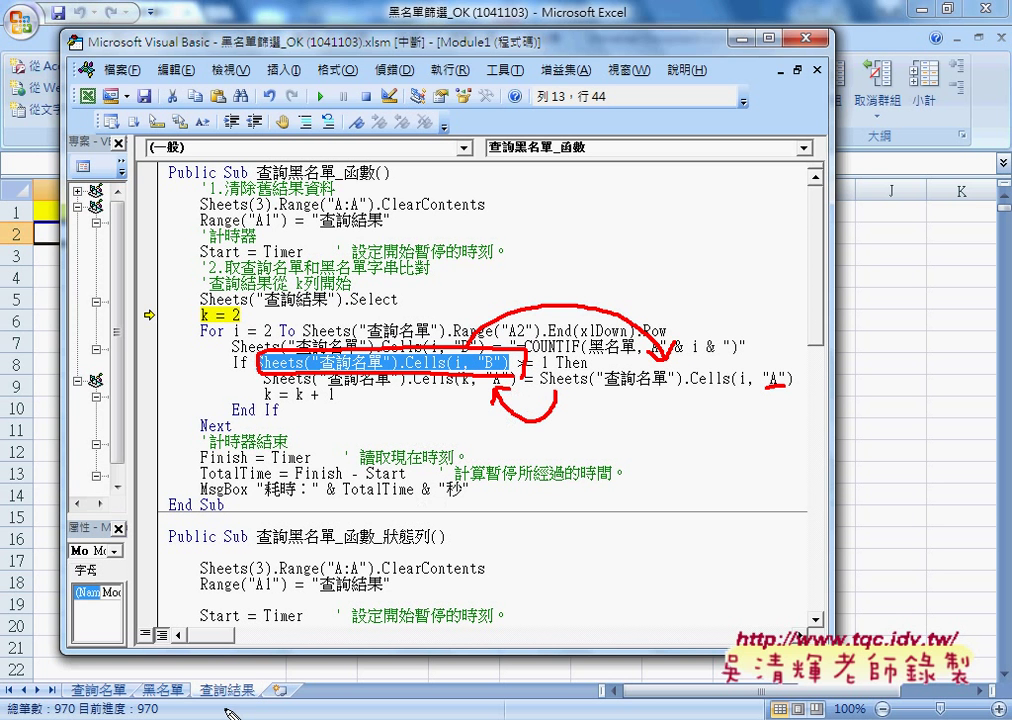
pyautogui.moveTo(204, 702); pyautogui.dragTo(261, 698)
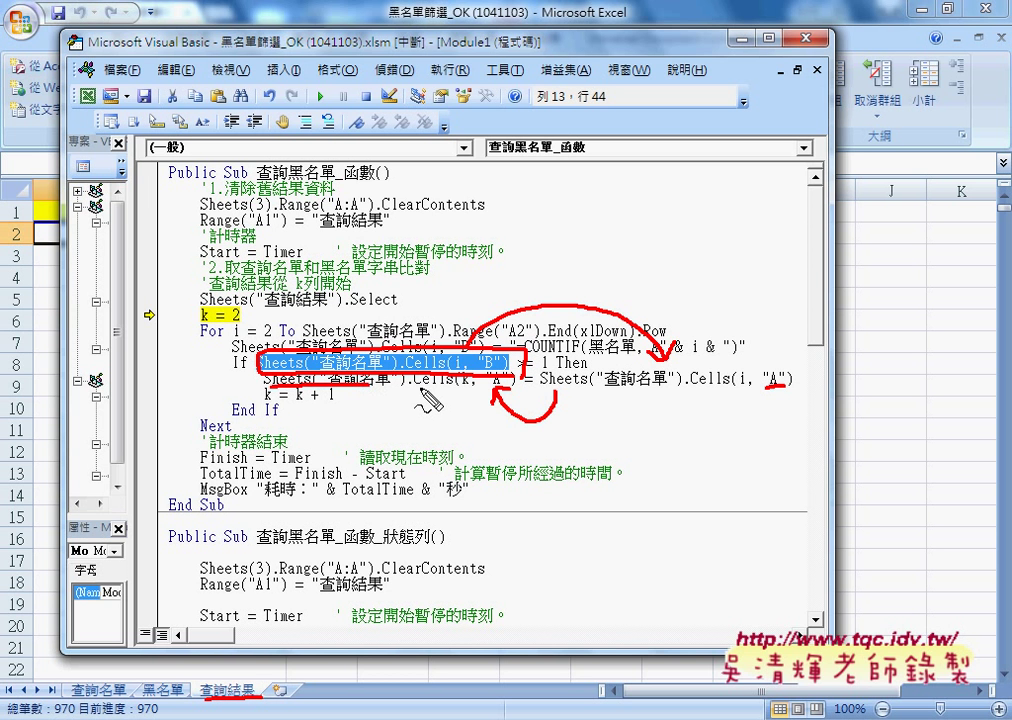
pyautogui.press('Escape')
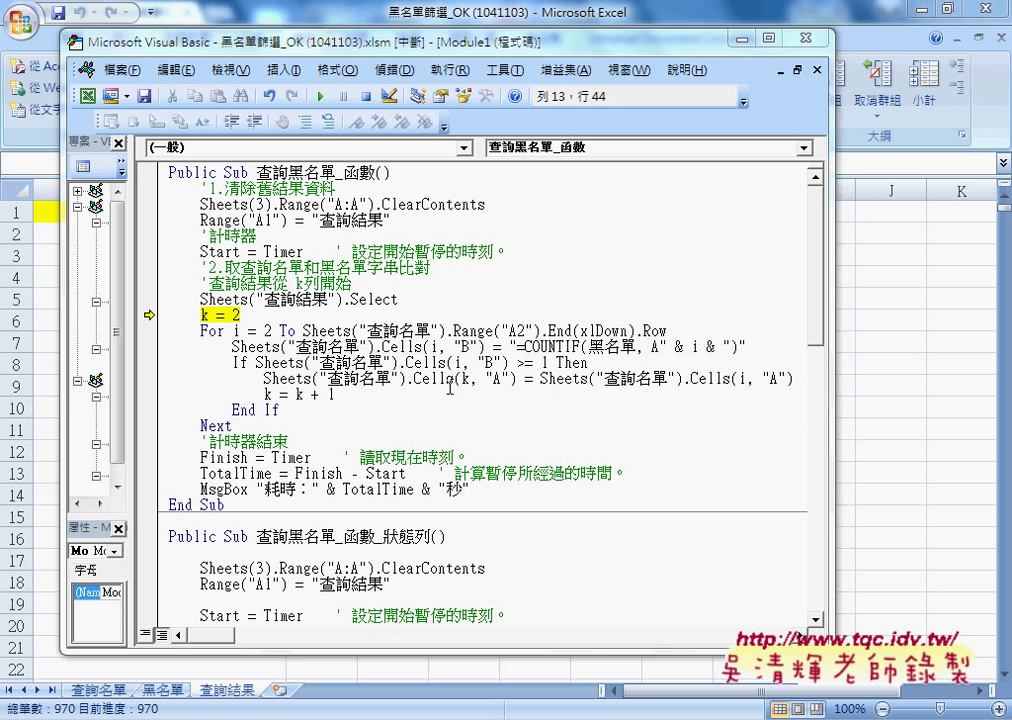
pyautogui.doubleClick(464, 379)
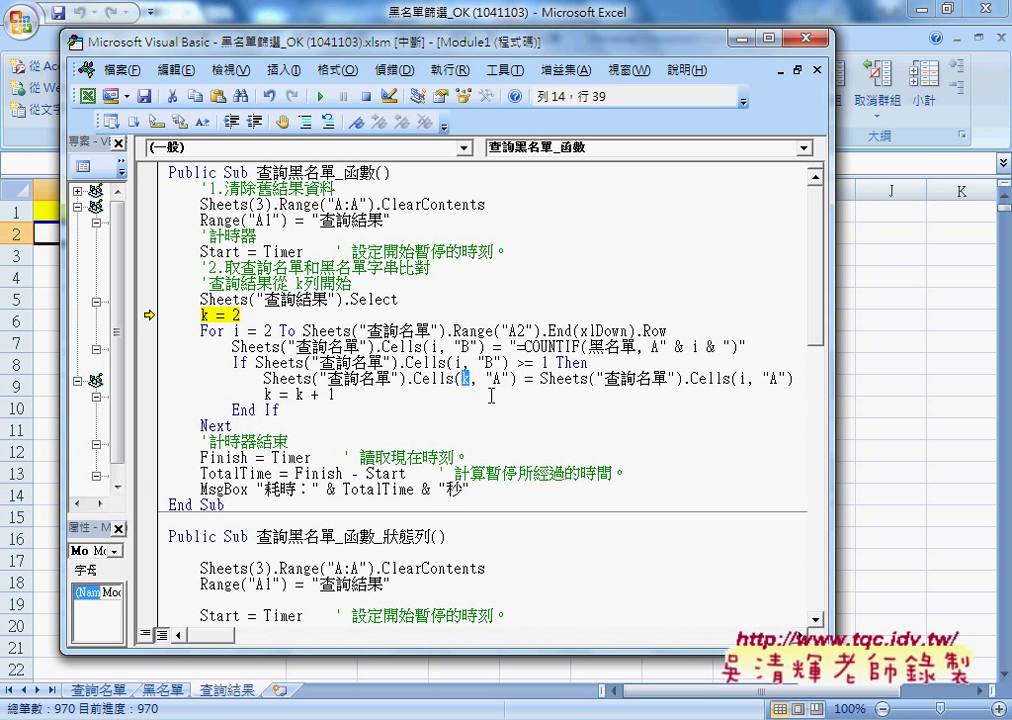
pyautogui.press('Right')
pyautogui.press('Right')
pyautogui.hotkey('shift', 'Right')
pyautogui.hotkey('shift', 'Right')
pyautogui.hotkey('shift', 'Right')
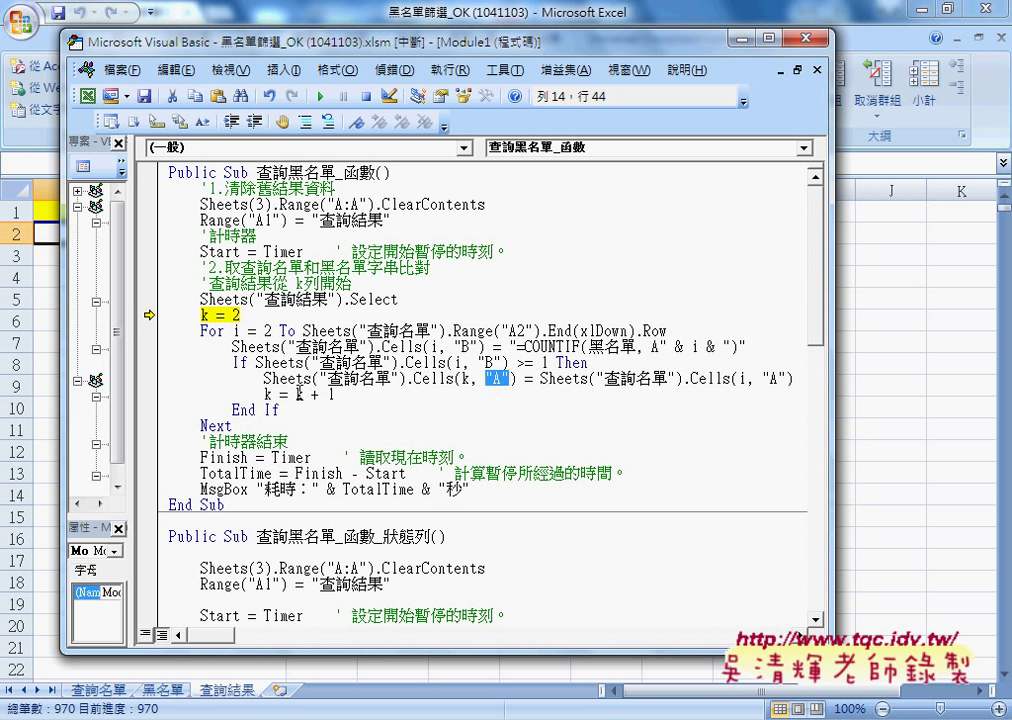
pyautogui.doubleClick(270, 394)
pyautogui.moveTo(286, 394); pyautogui.dragTo(338, 394)
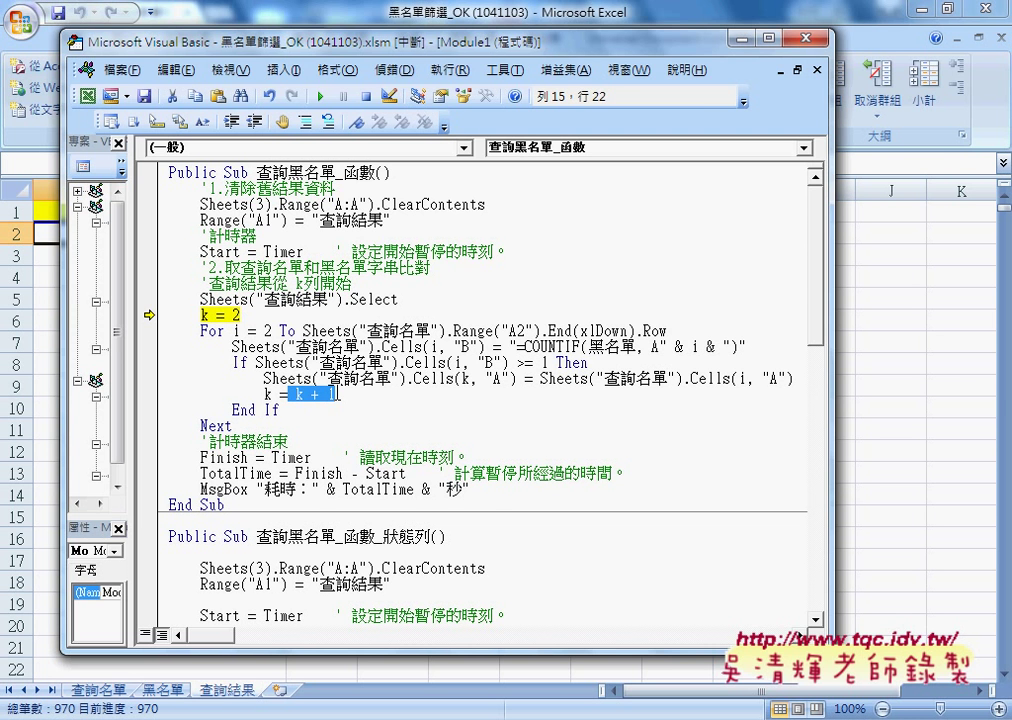
# Step: Resume the paused macro and dismiss its 耗時 message reporting 324.2422 seconds
pyautogui.moveTo(270, 42); pyautogui.dragTo(490, 45)
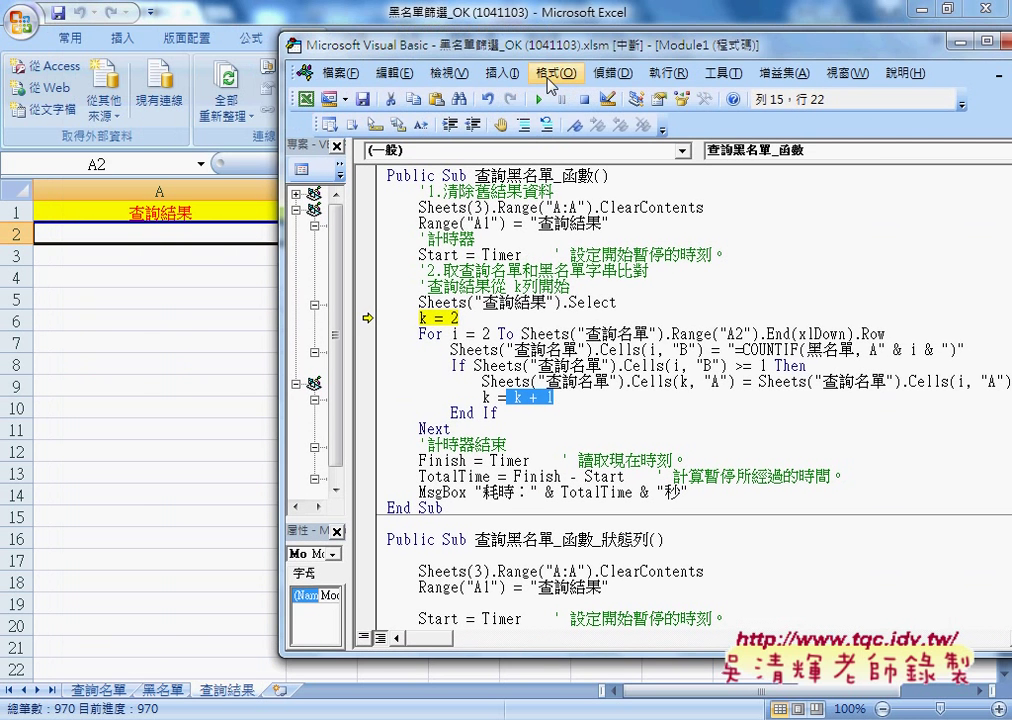
pyautogui.click(540, 100)
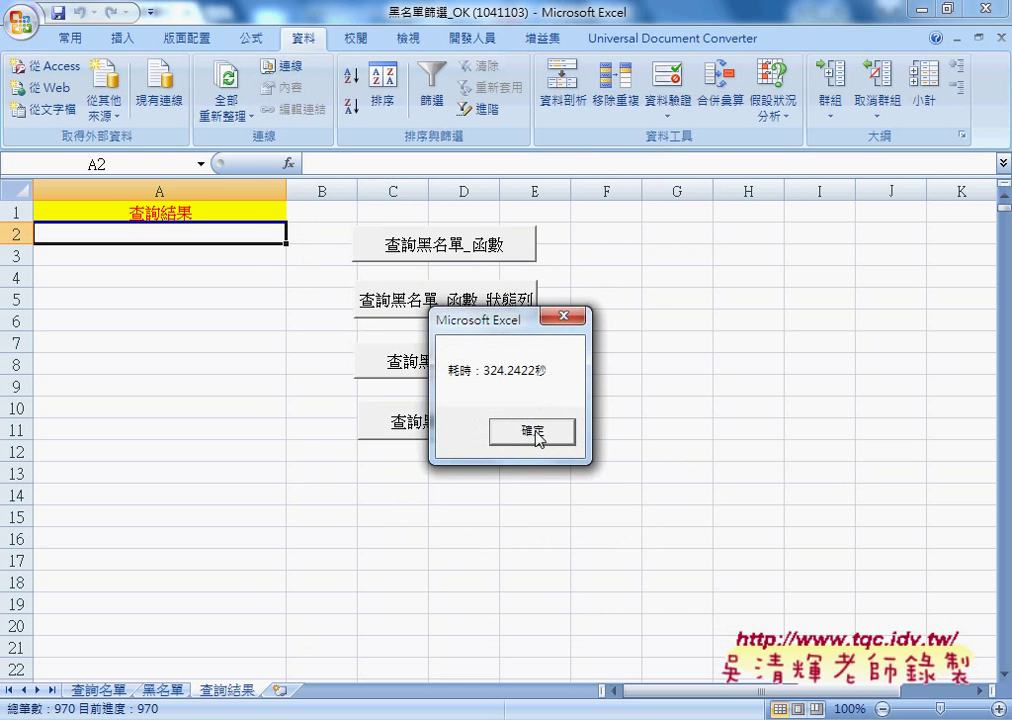
pyautogui.click(535, 432)
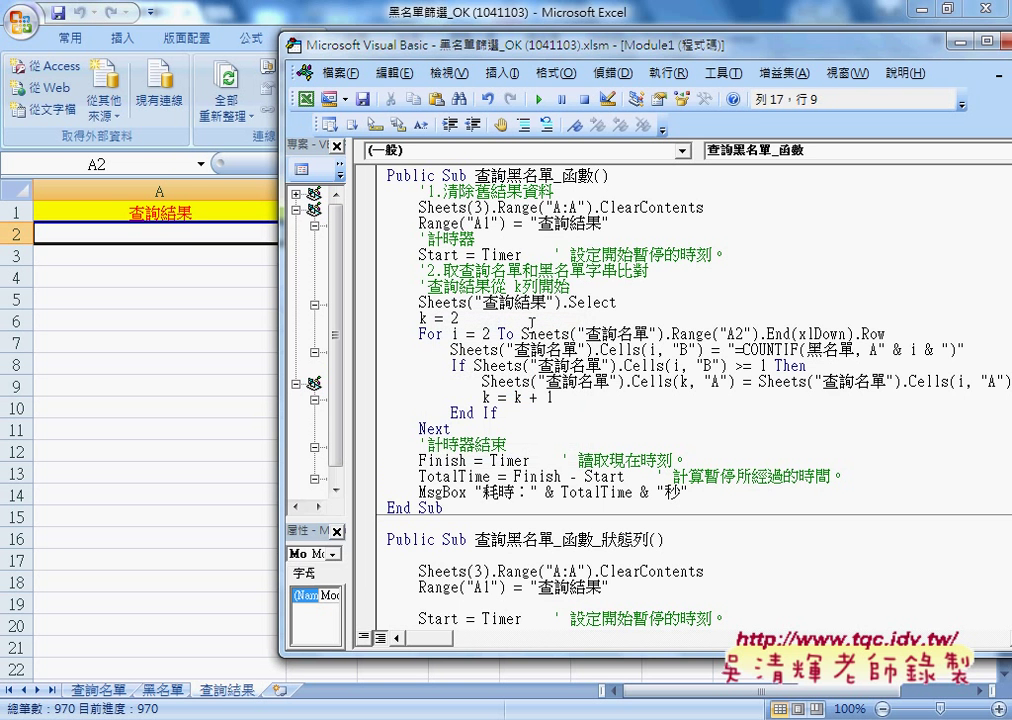
# Step: Reposition and widen the code editor, then highlight the Finish and TotalTime timer lines
pyautogui.moveTo(440, 44); pyautogui.dragTo(368, 49)
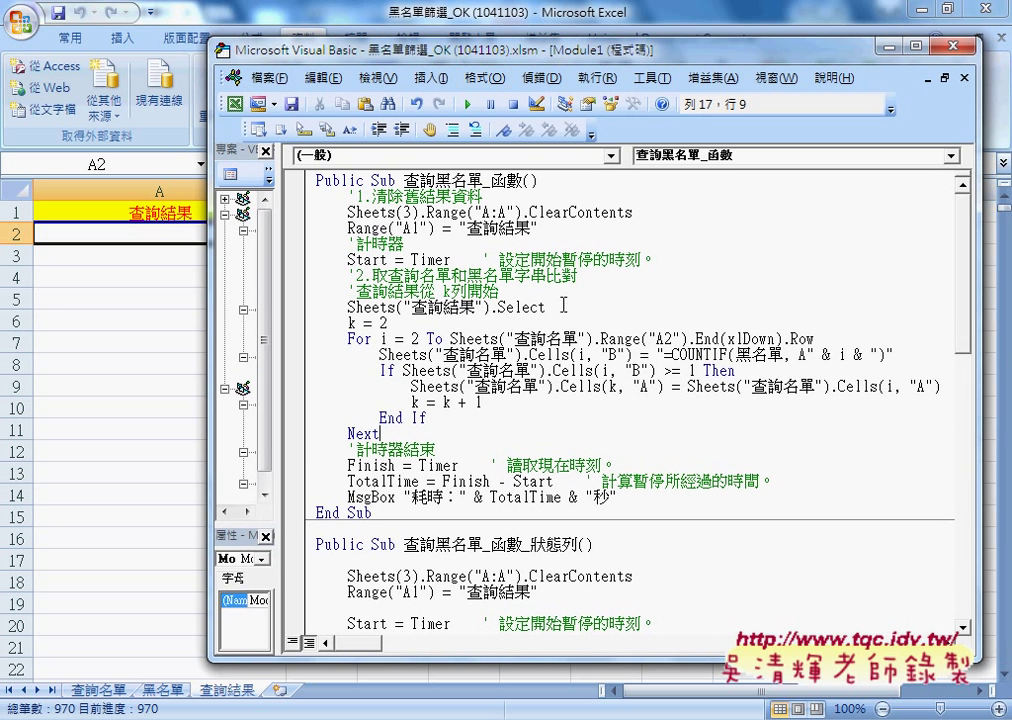
pyautogui.moveTo(980, 376); pyautogui.dragTo(998, 376)
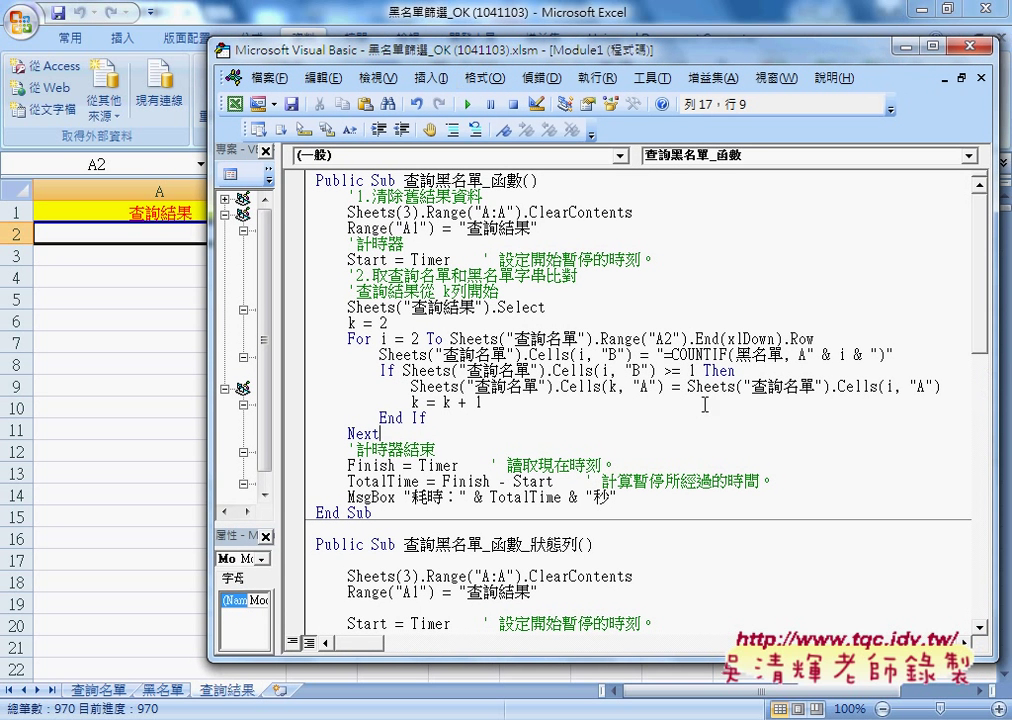
pyautogui.moveTo(458, 466); pyautogui.dragTo(341, 466)
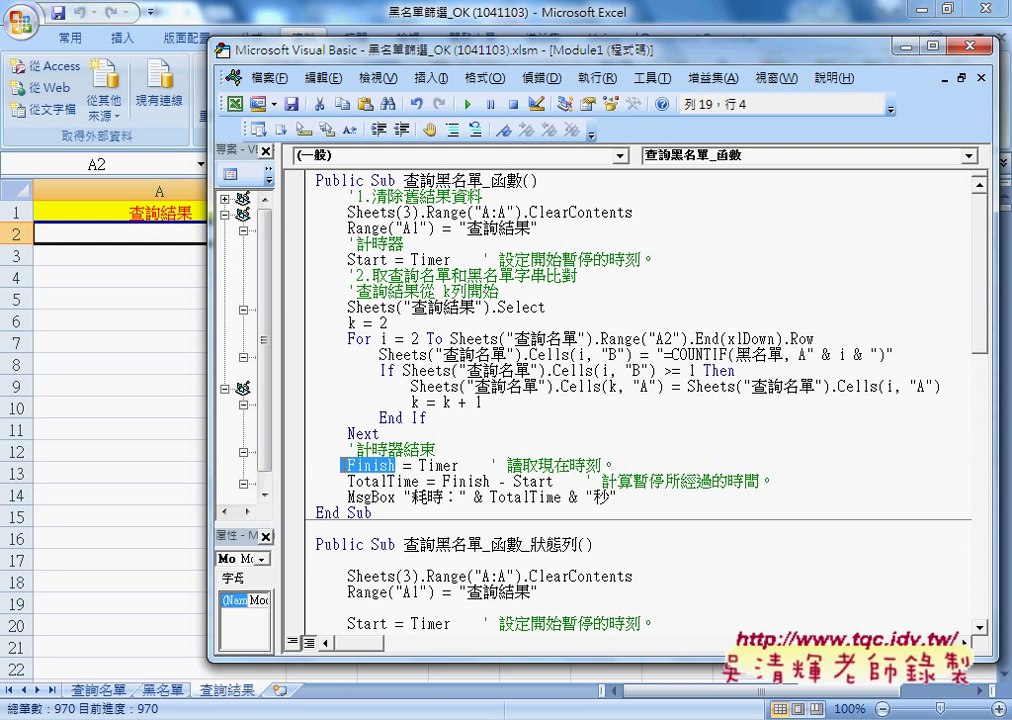
pyautogui.moveTo(568, 481); pyautogui.dragTo(348, 481)
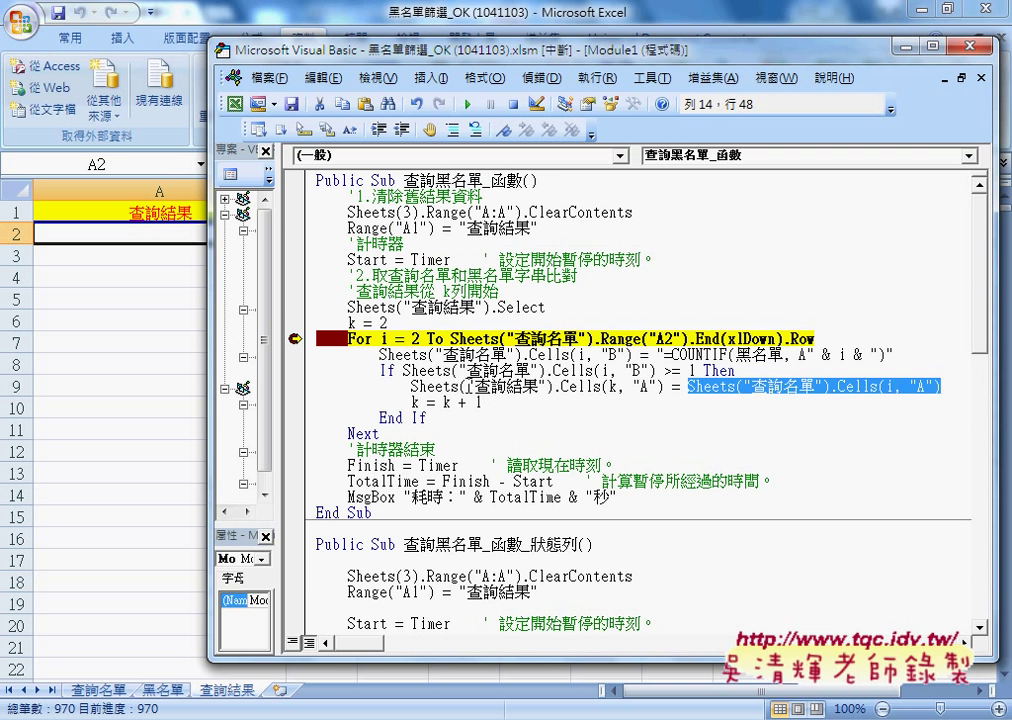
# Step: Copy the sheet name 查詢結果 from the Sheets(...).Cells(k,"A") line, then switch to the browser
pyautogui.moveTo(467, 386); pyautogui.dragTo(548, 386)
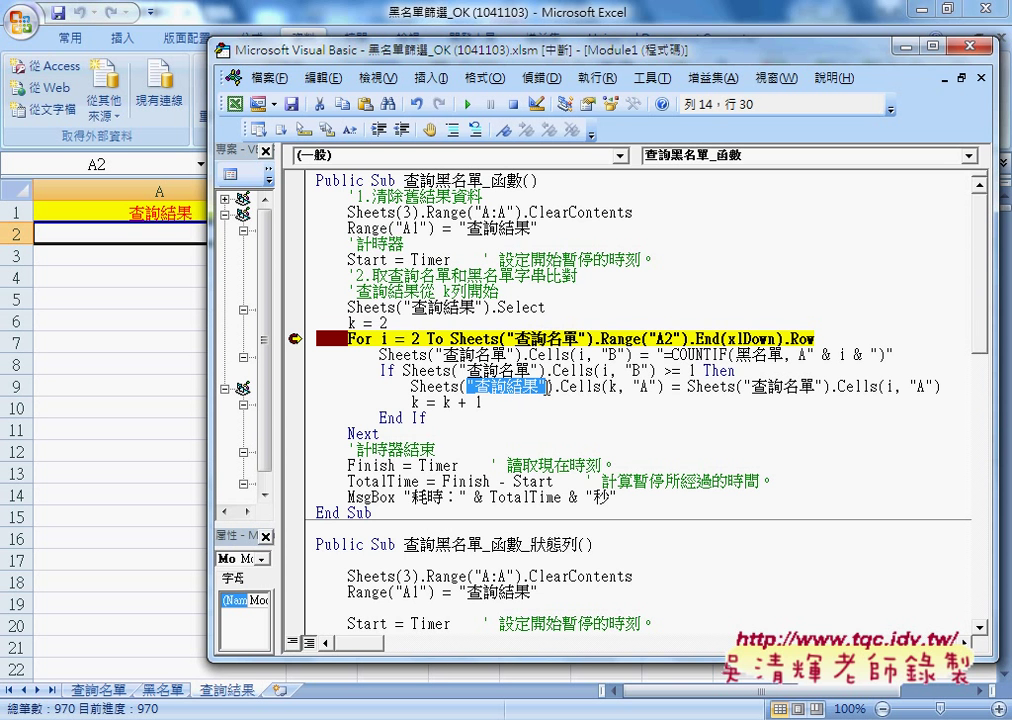
pyautogui.click(563, 389)
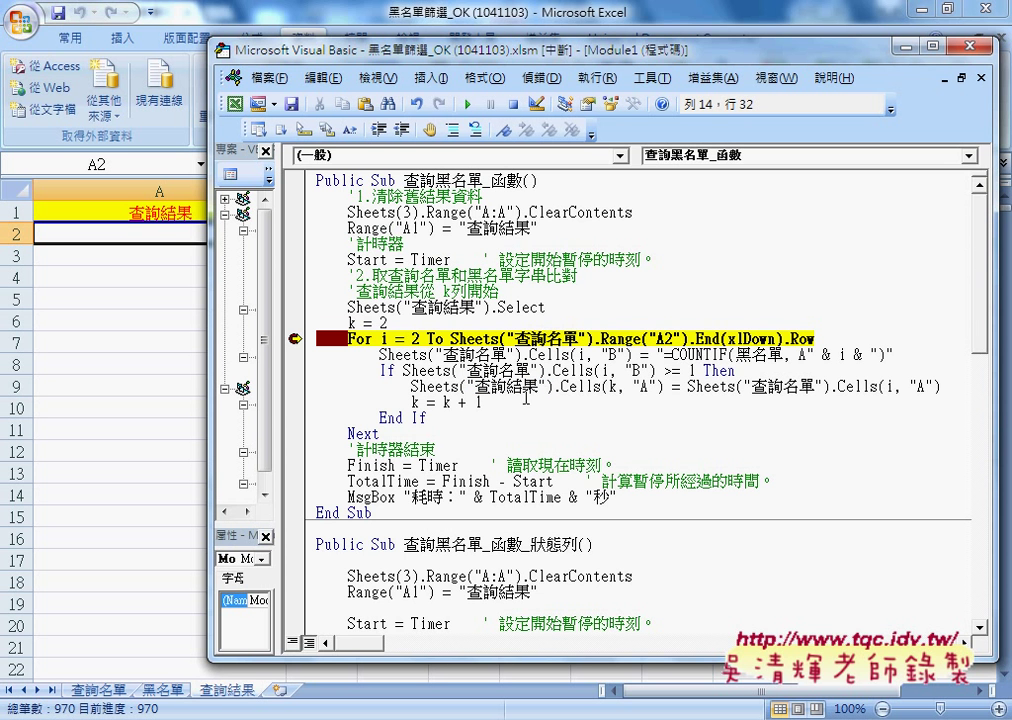
pyautogui.moveTo(546, 388); pyautogui.dragTo(467, 388)
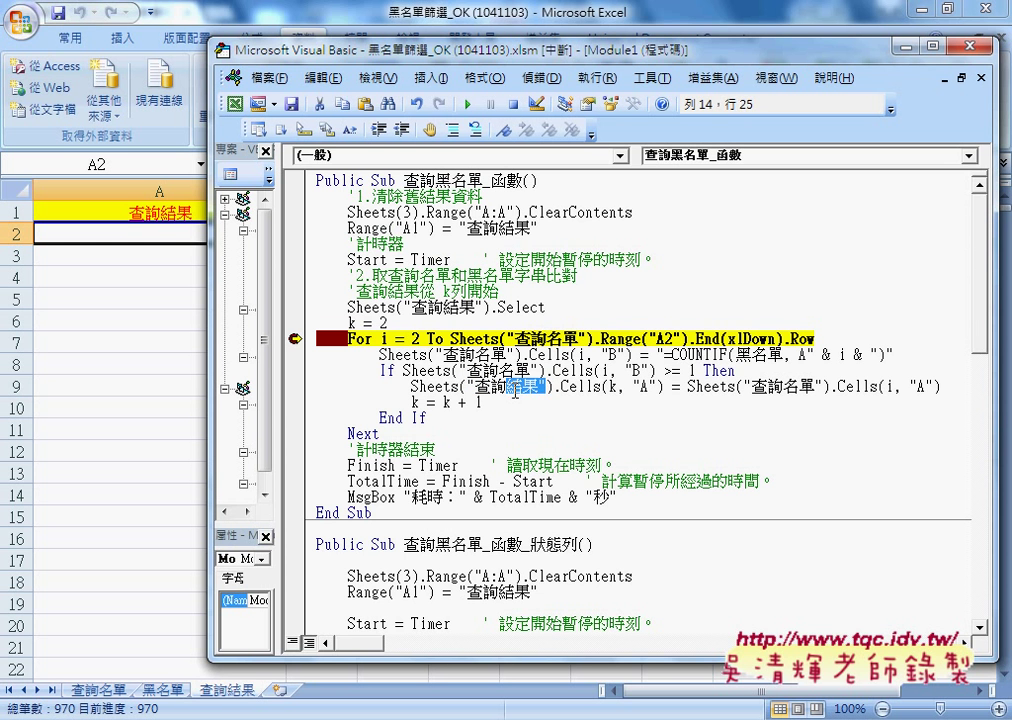
pyautogui.rightClick(484, 390)
pyautogui.click(526, 420)
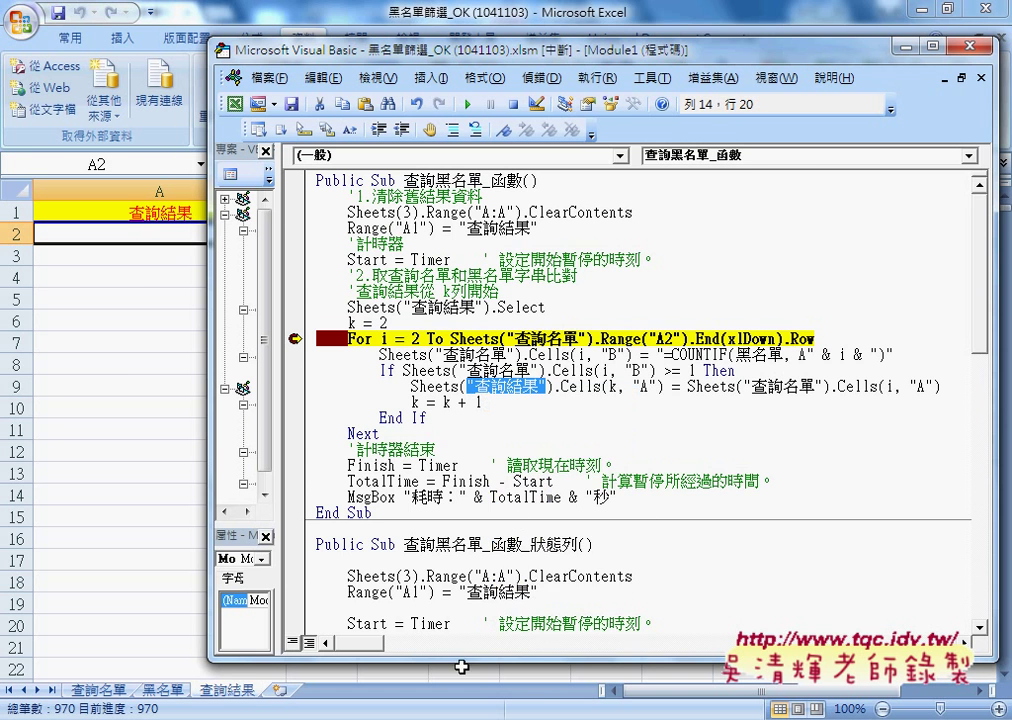
pyautogui.hotkey('alt', 'Tab')
# Step: Replace 查詢名單 with 查詢結果 in the document's Cells(k,"A") copy line
pyautogui.click(276, 365)
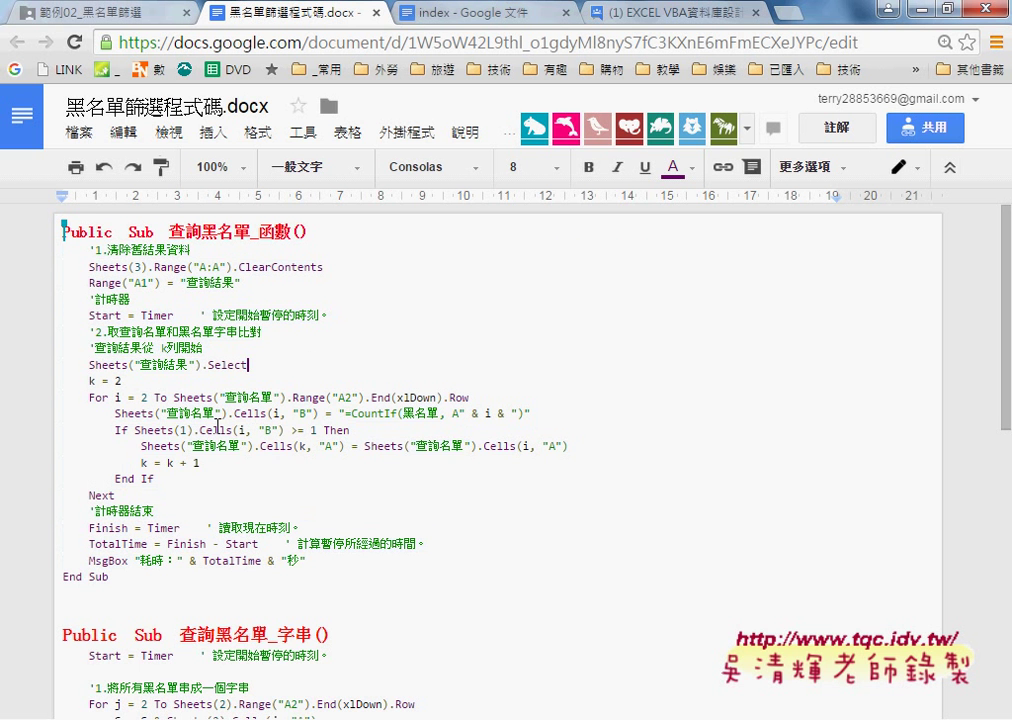
pyautogui.moveTo(248, 446); pyautogui.dragTo(193, 446)
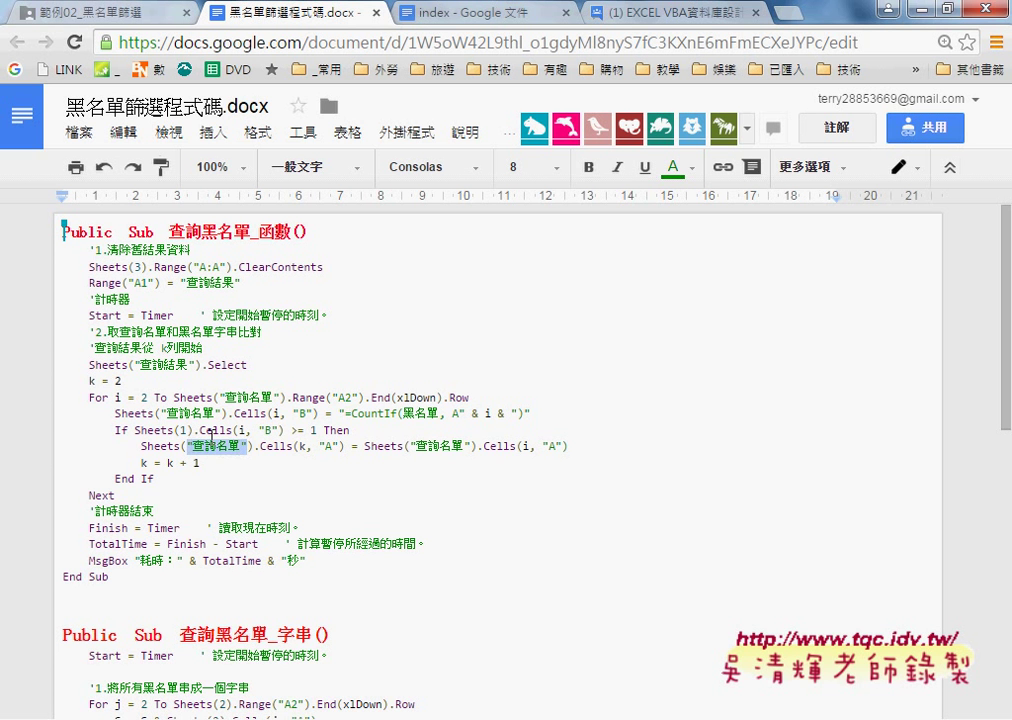
pyautogui.write('查詢結果')
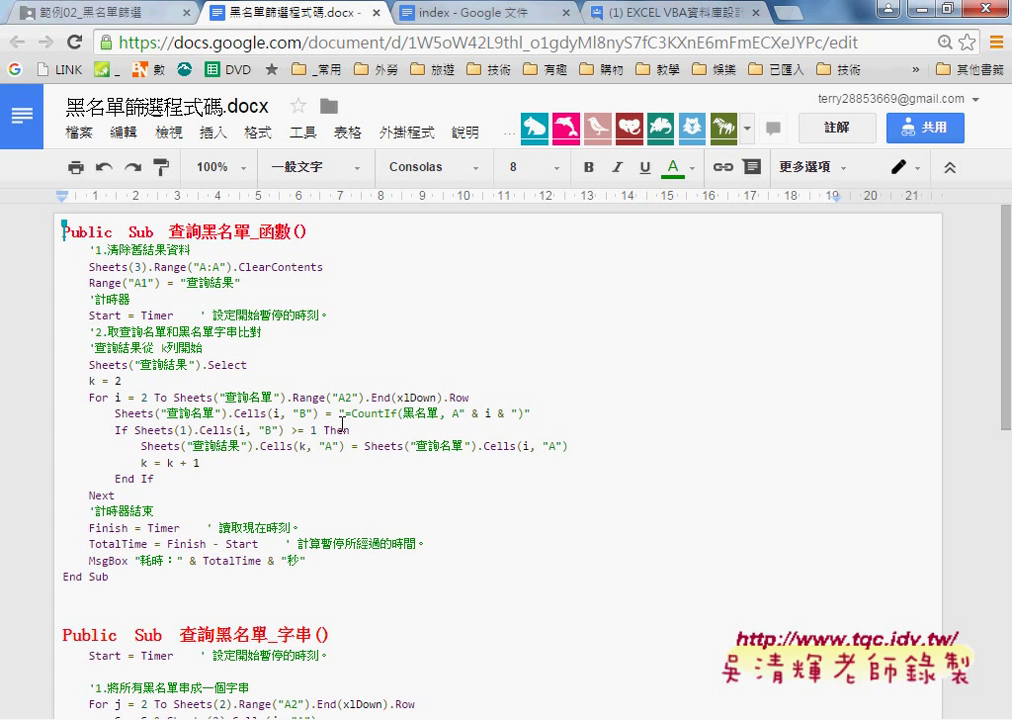
pyautogui.click(465, 481)
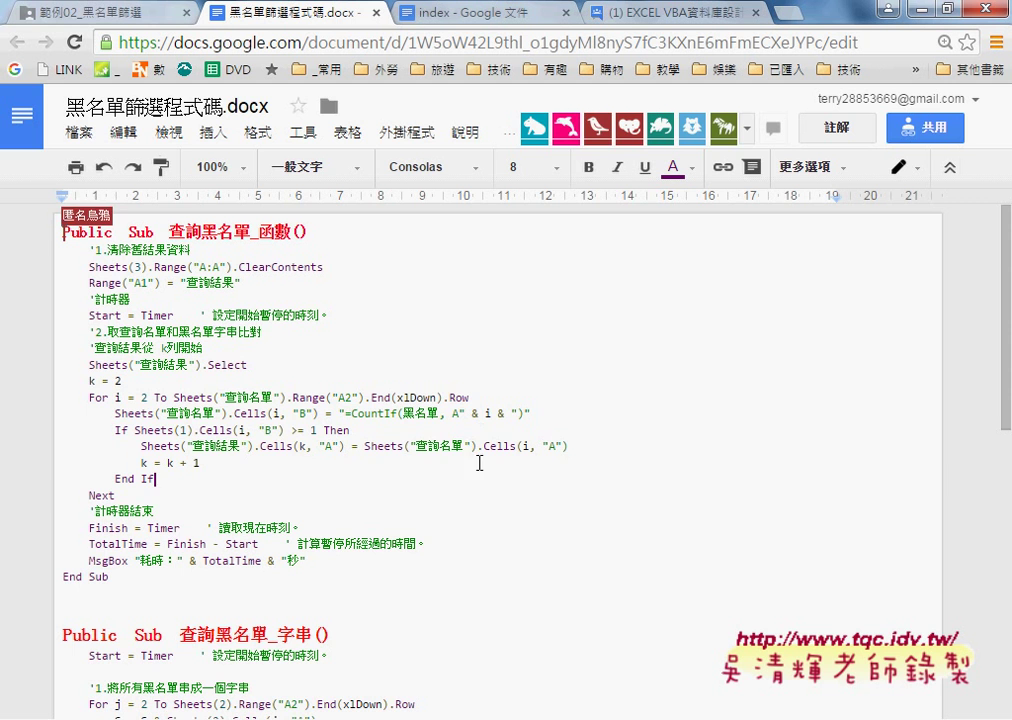
# Step: Close the Drive file preview and minimize Chrome to reveal the VBA editor
pyautogui.click(90, 12)
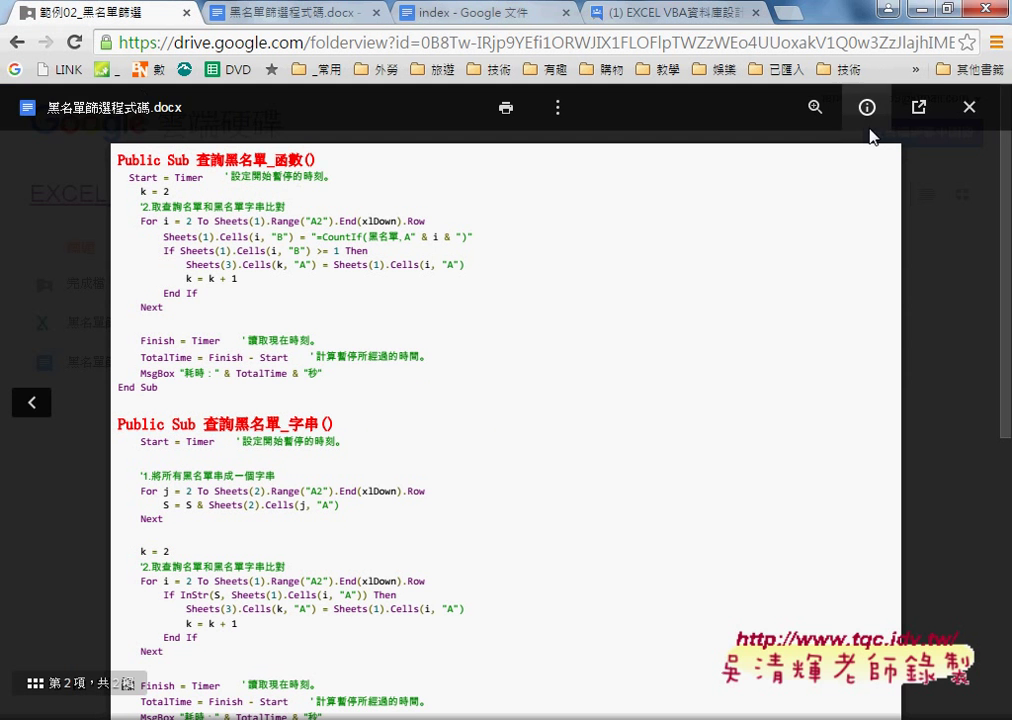
pyautogui.click(960, 110)
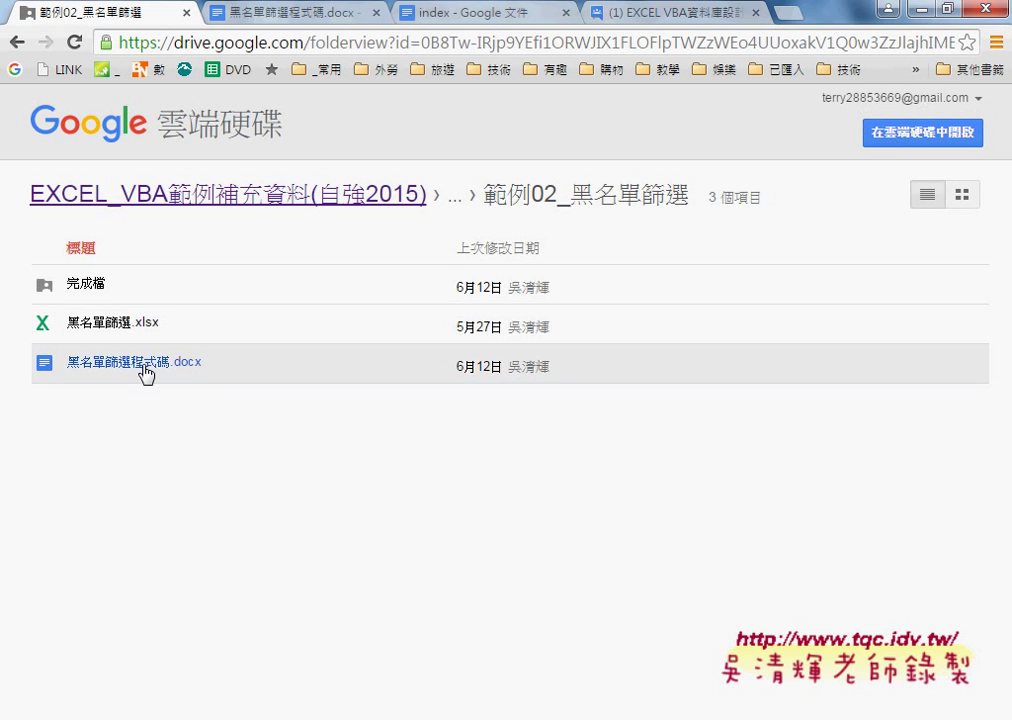
pyautogui.click(924, 12)
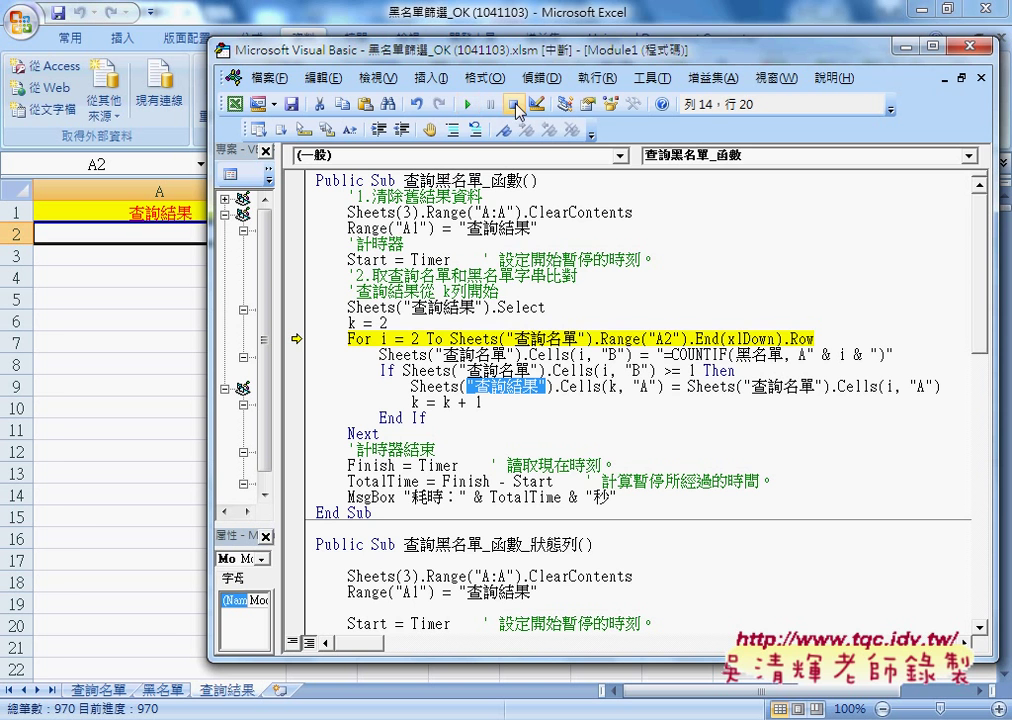
# Step: Reset and rerun the blacklist query macro from the editor, dismissing its elapsed-time message
pyautogui.click(513, 103)
pyautogui.click(468, 102)
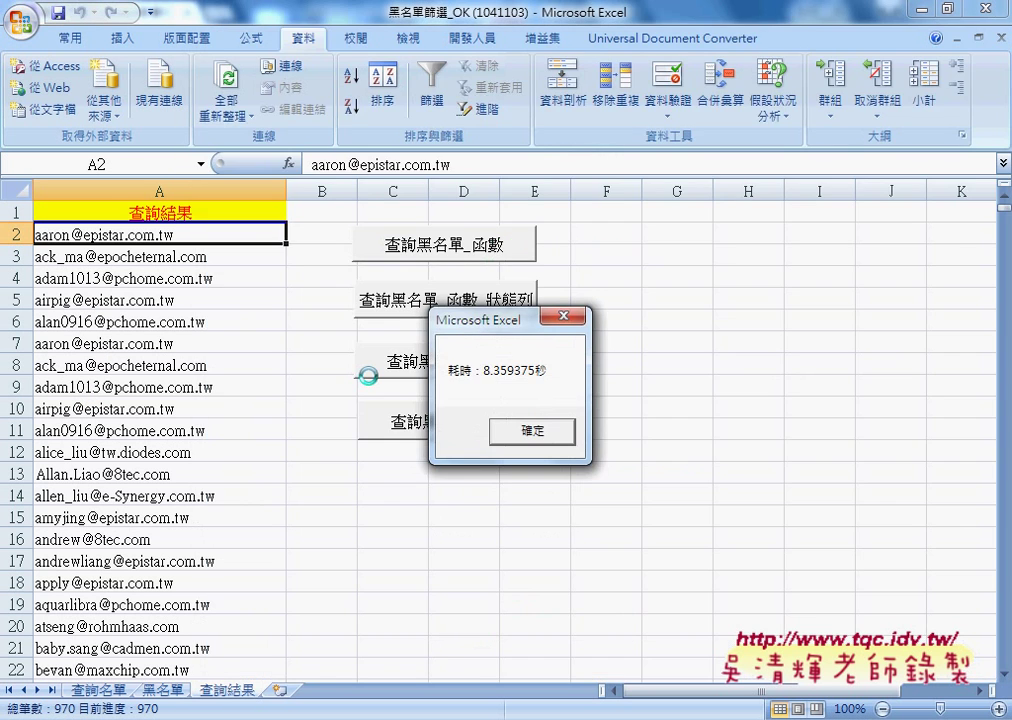
pyautogui.click(535, 432)
pyautogui.click(638, 420)
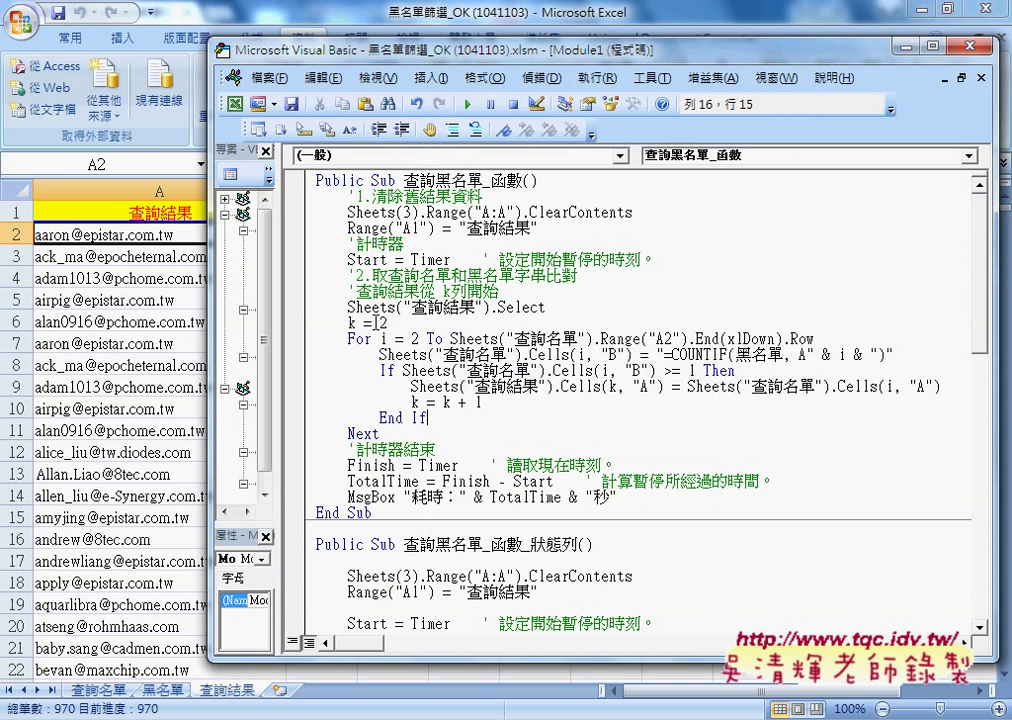
# Step: Run 查詢黑名單_函數 from the worksheet button and close its 6.125-second message
pyautogui.hotkey('alt', 'F11')
pyautogui.click(447, 245)
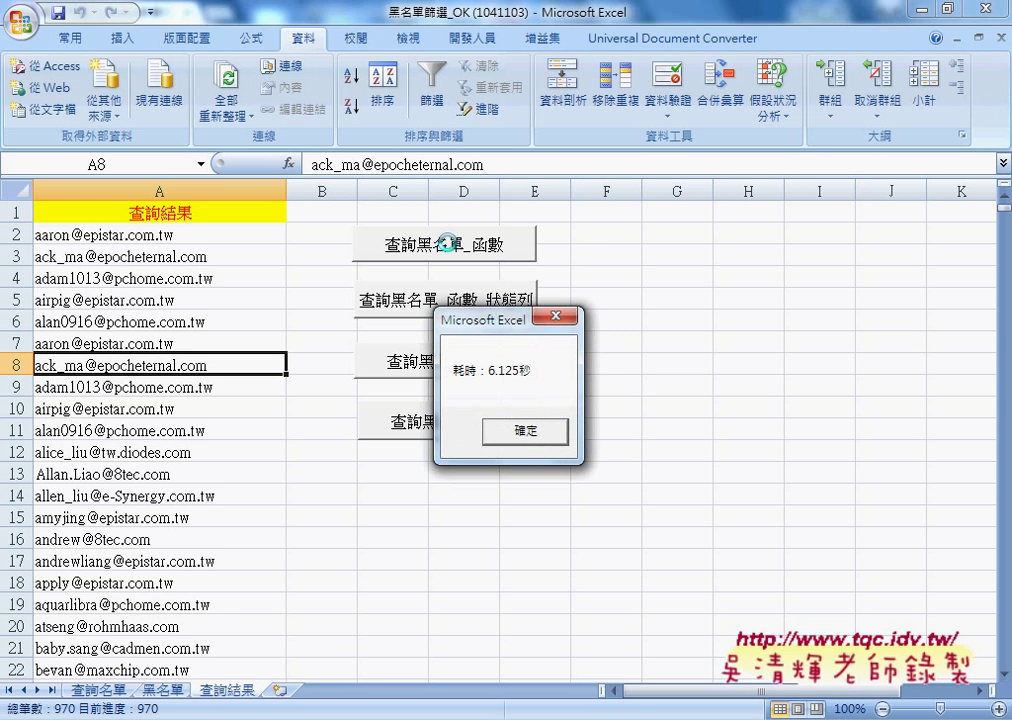
pyautogui.click(523, 432)
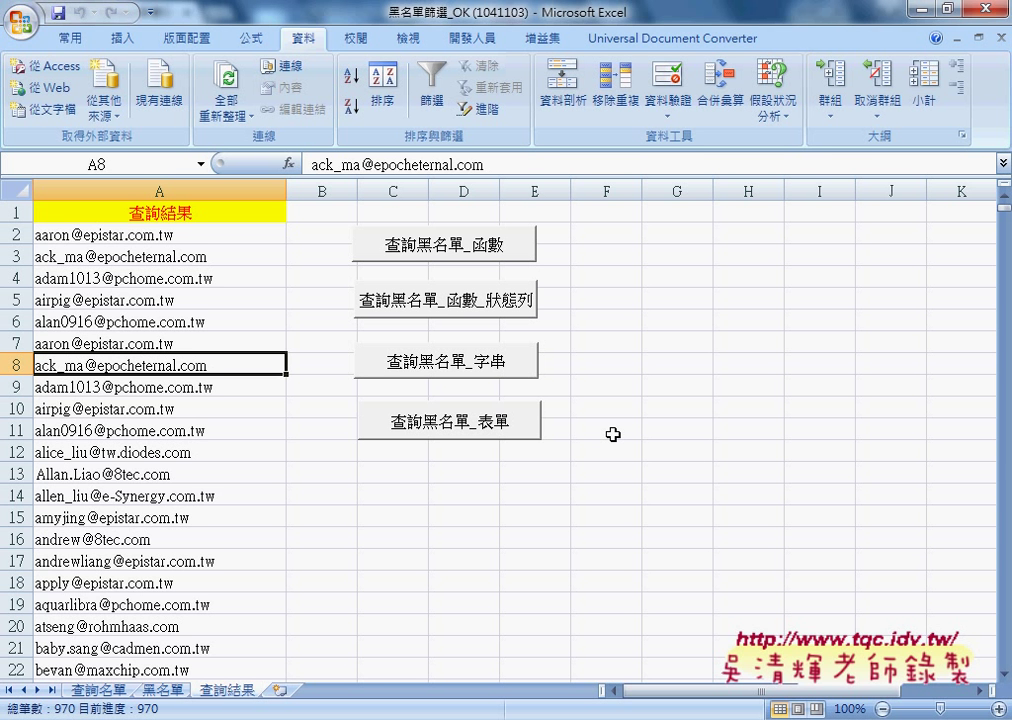
pyautogui.hotkey('alt', 'Tab')
pyautogui.hotkey('alt', 'Tab')
pyautogui.hotkey('alt', 'Tab')
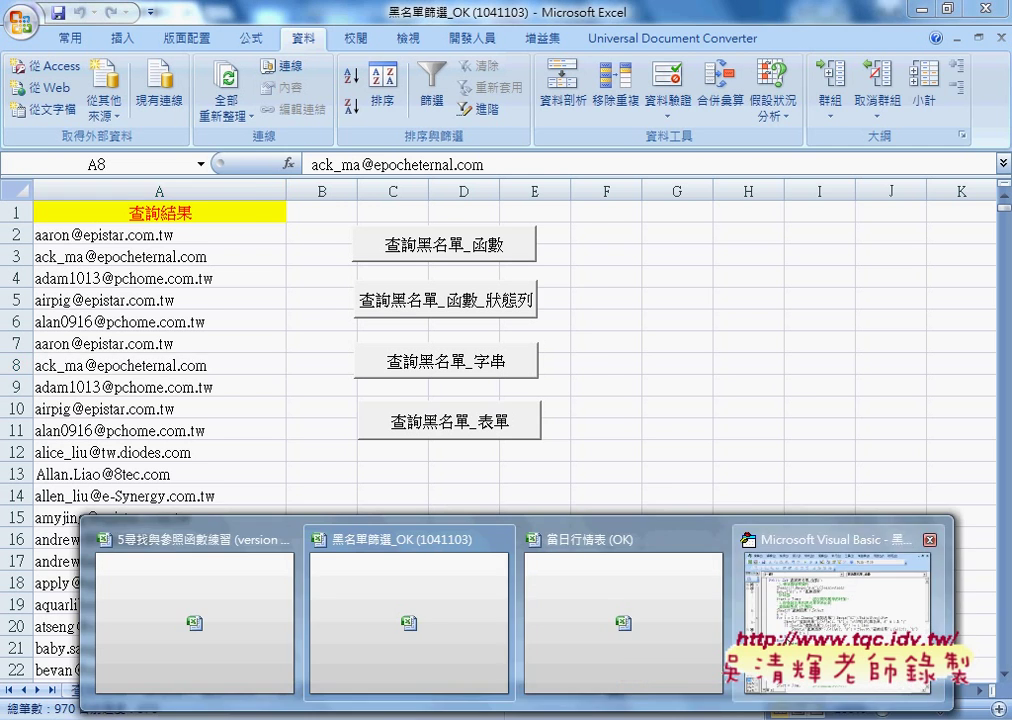
# Step: In 黑名單篩選程式碼.docx, select the whole 查詢黑名單_函數 procedure from Public Sub to End Sub
pyautogui.moveTo(300, 49); pyautogui.dragTo(164, 47)
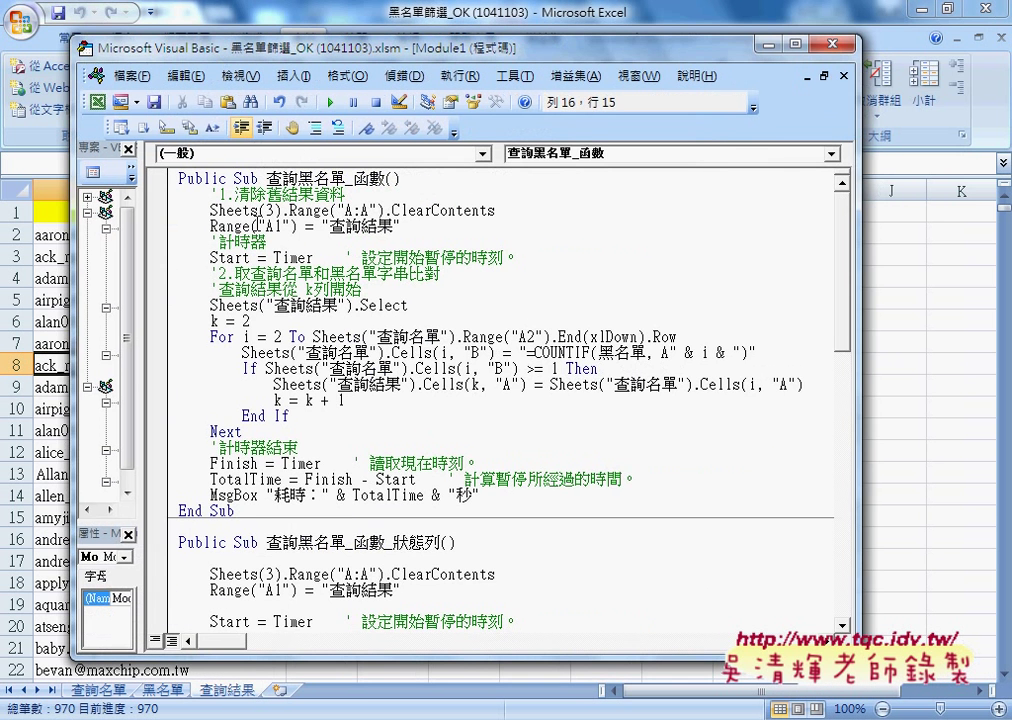
pyautogui.hotkey('alt', 'Tab')
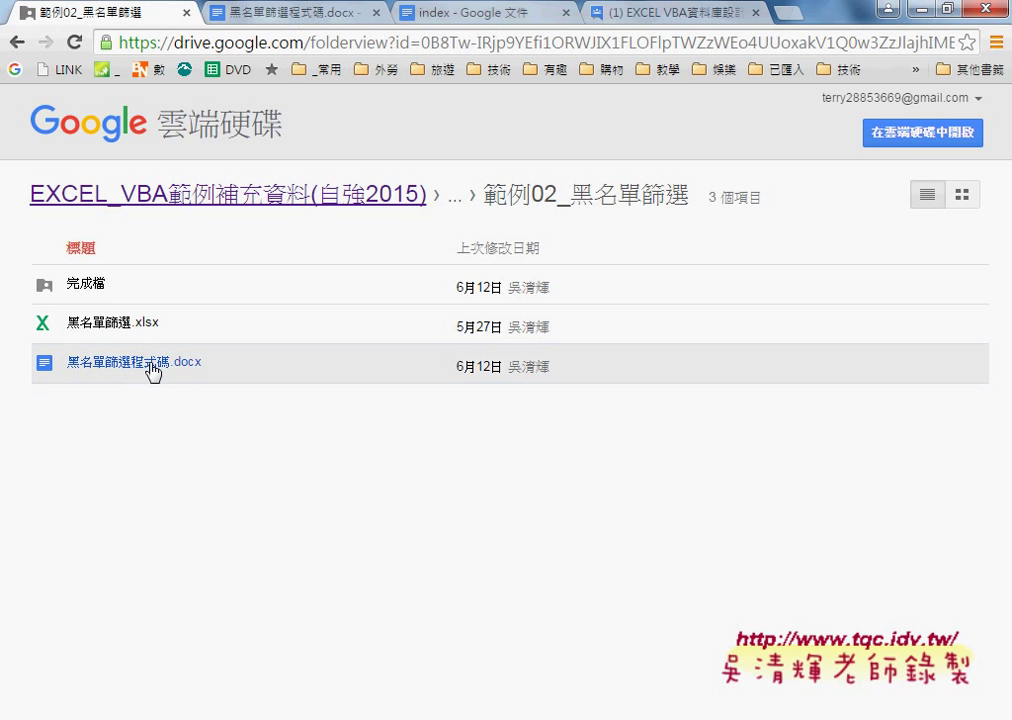
pyautogui.click(292, 14)
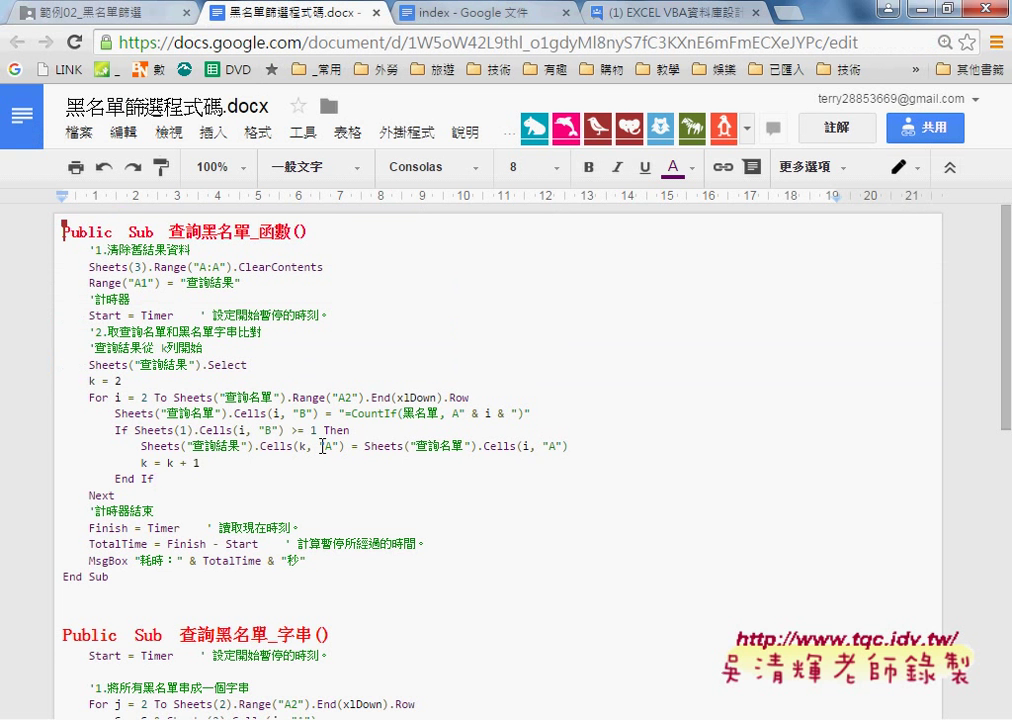
pyautogui.moveTo(108, 577)
pyautogui.mouseDown()
pyautogui.moveTo(61, 301)
pyautogui.moveTo(62, 228)
pyautogui.mouseUp()
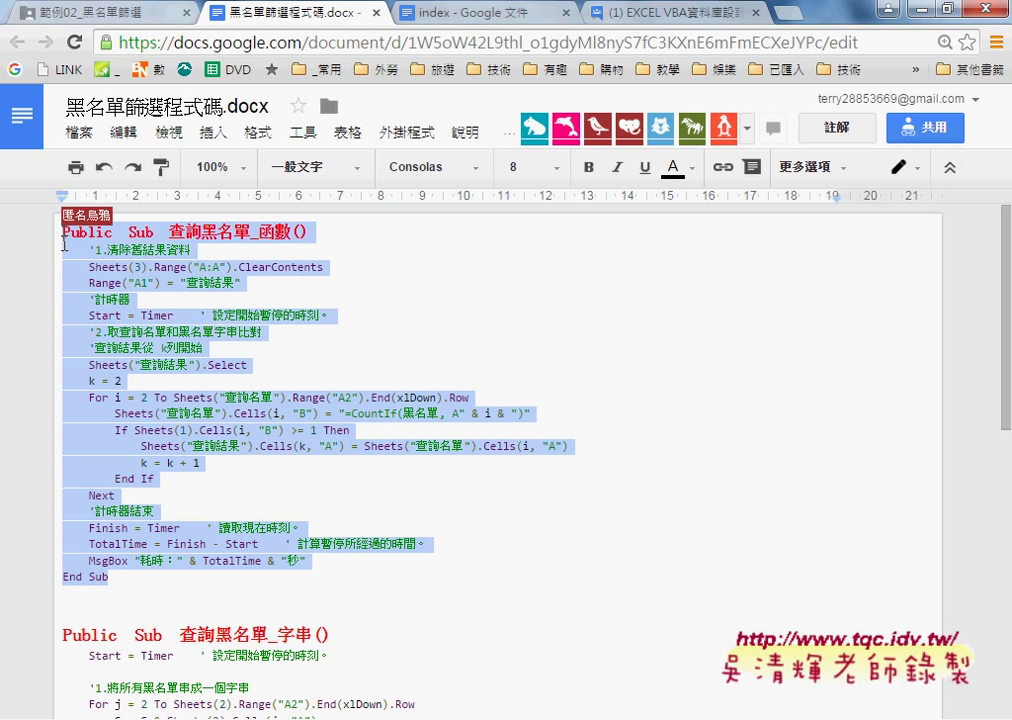
pyautogui.click(117, 413)
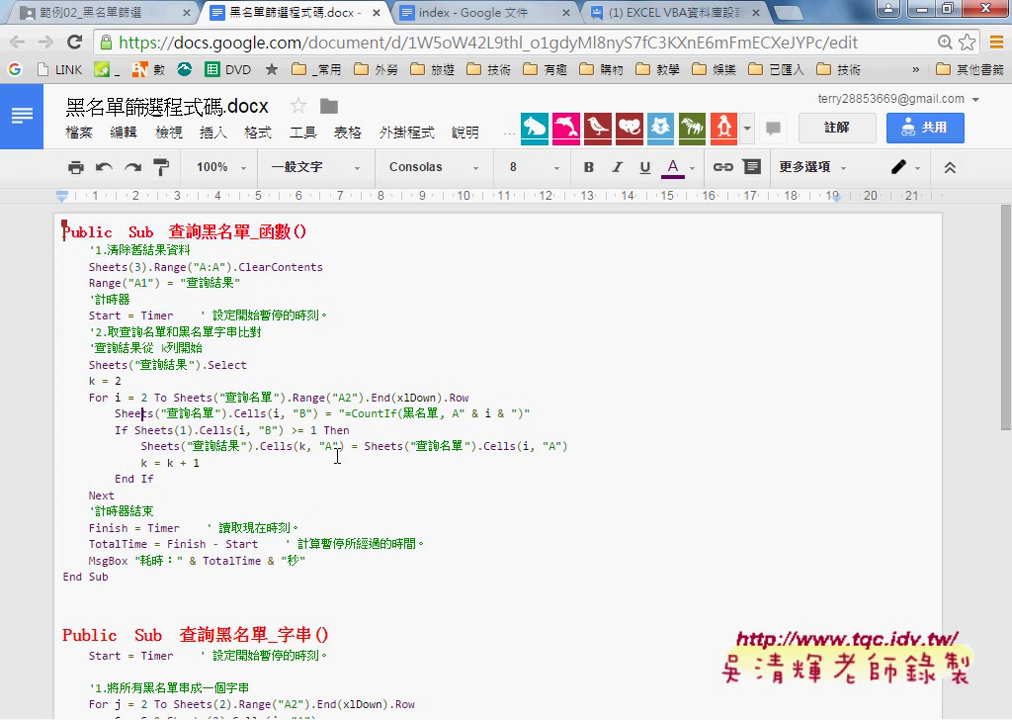
pyautogui.moveTo(108, 578); pyautogui.dragTo(60, 228)
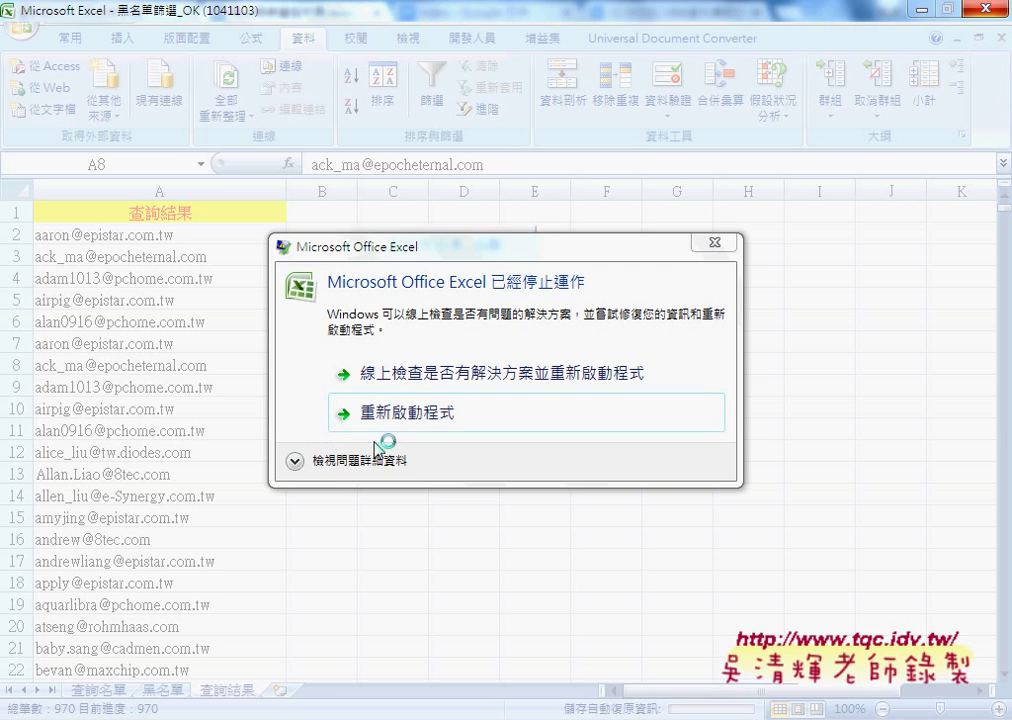
# Step: Choose 重新啟動程式 so Excel reopens with the Document Recovery pane
pyautogui.click(345, 412)
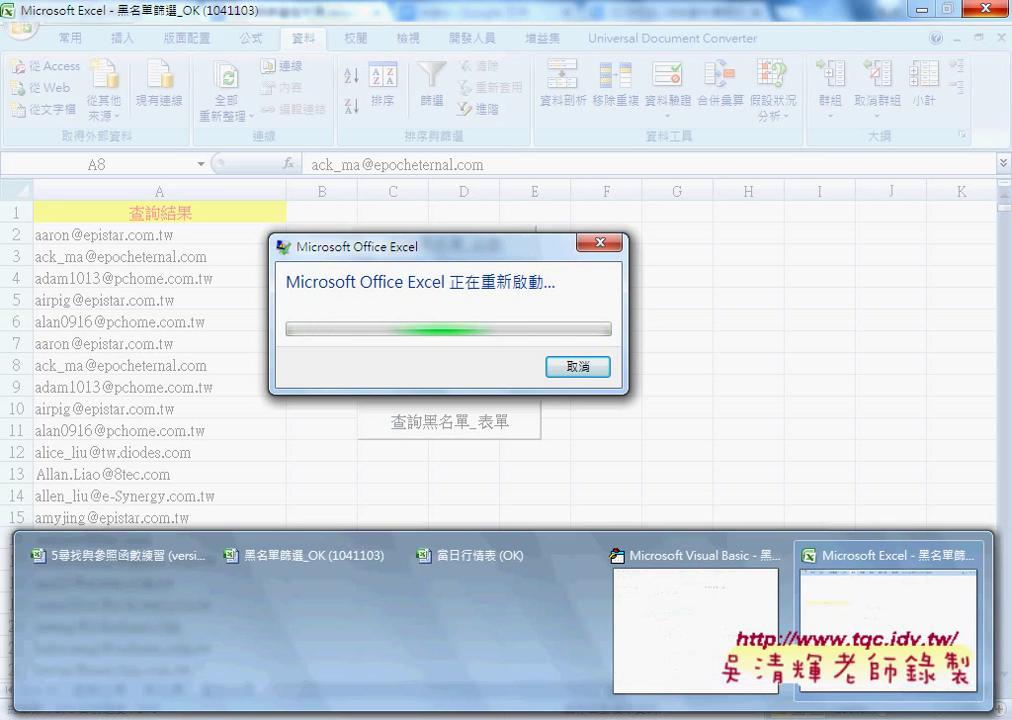
pyautogui.hotkey('alt', 'Tab')
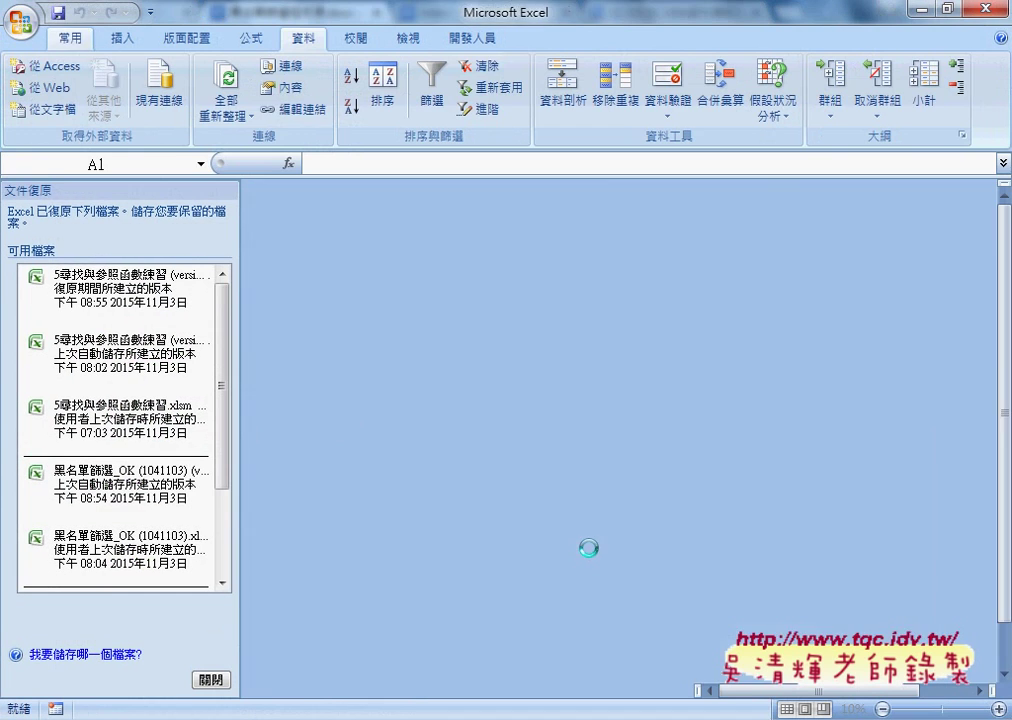